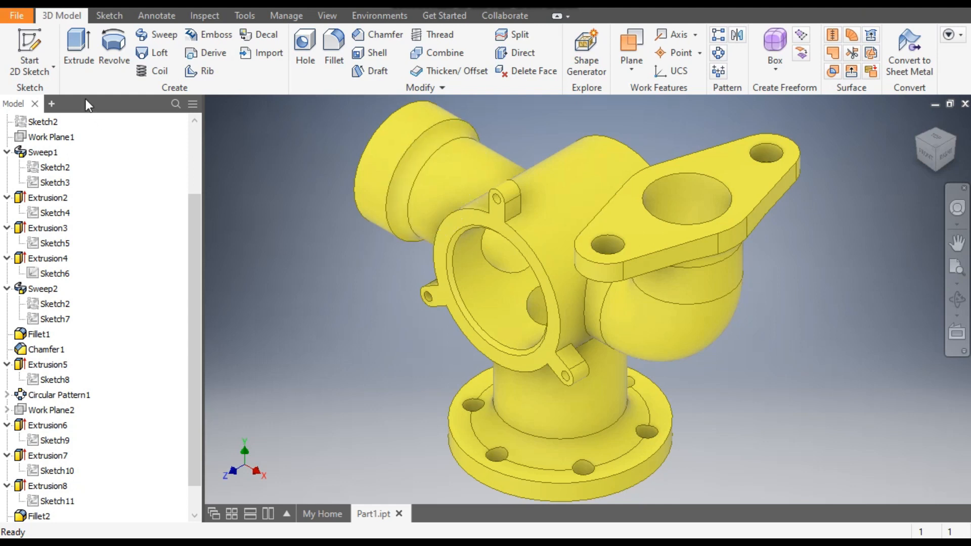
Create a new metric part from the Standard (mm).ipt template
{"action": "left_click", "coordinate": [32, 8]}
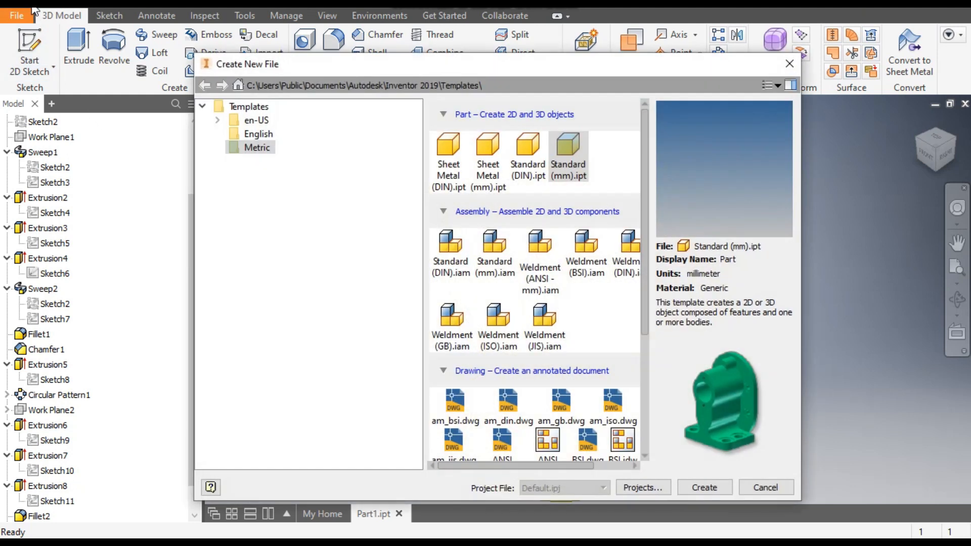
{"action": "left_click", "coordinate": [567, 144]}
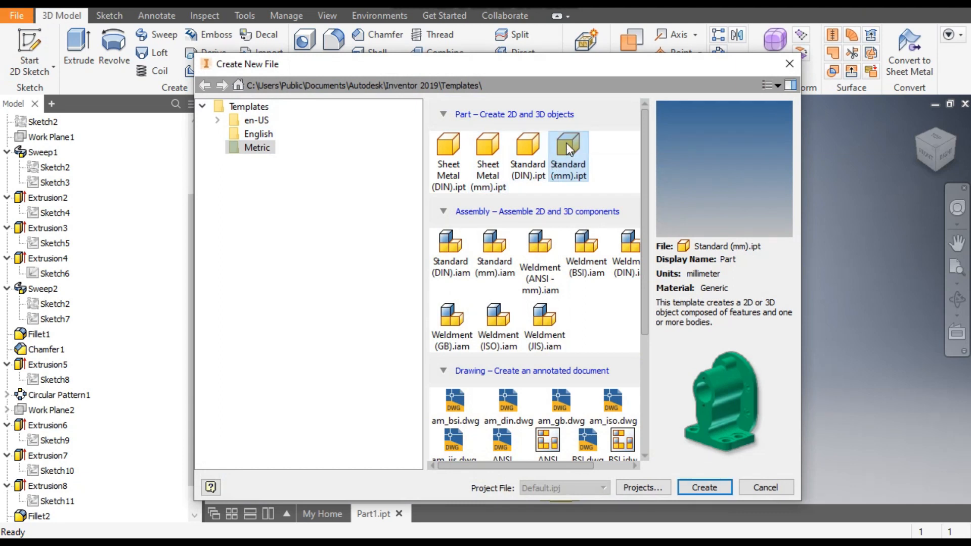
{"action": "left_click", "coordinate": [699, 491]}
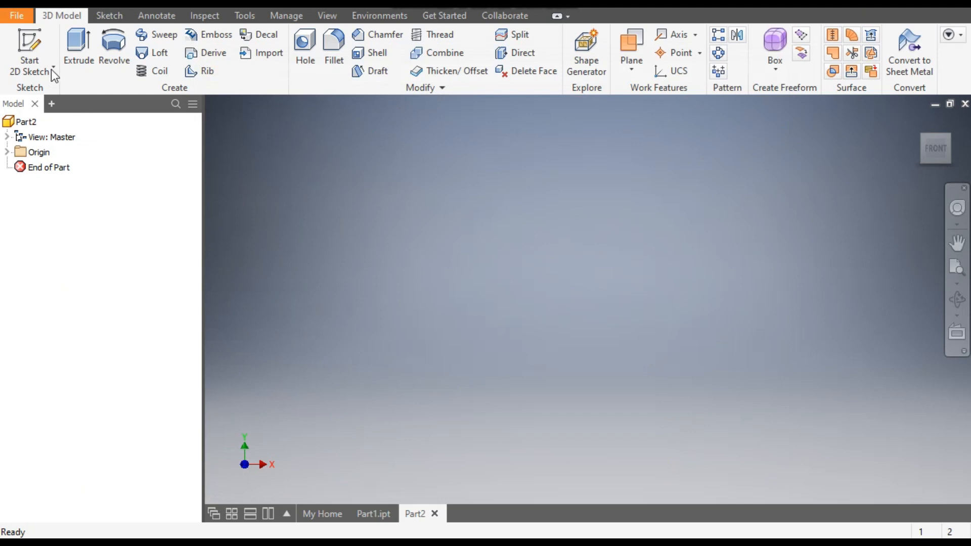
Sketch an 80 mm diameter circle centred on the origin of the XY plane and finish the sketch
{"action": "left_click", "coordinate": [30, 48]}
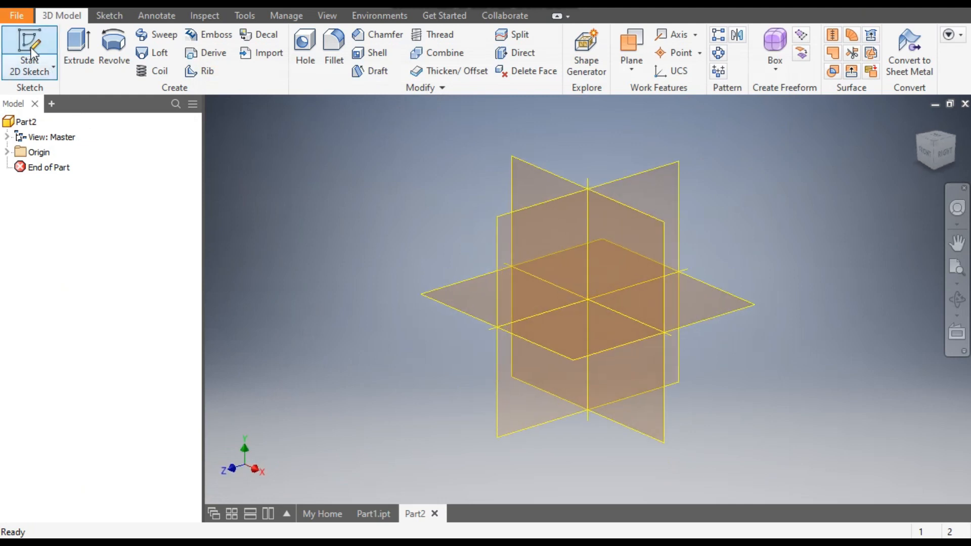
{"action": "left_click", "coordinate": [530, 177]}
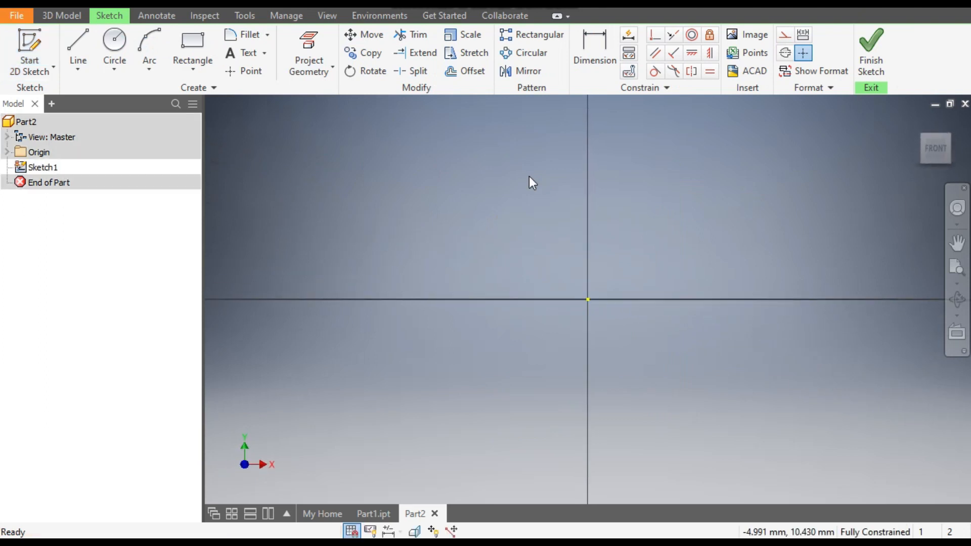
{"action": "left_click", "coordinate": [119, 65]}
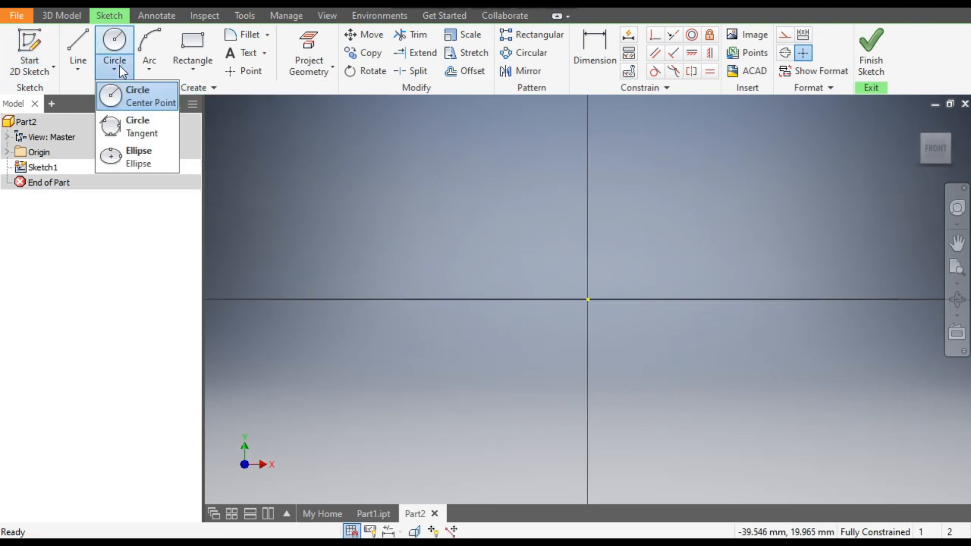
{"action": "left_click", "coordinate": [123, 95]}
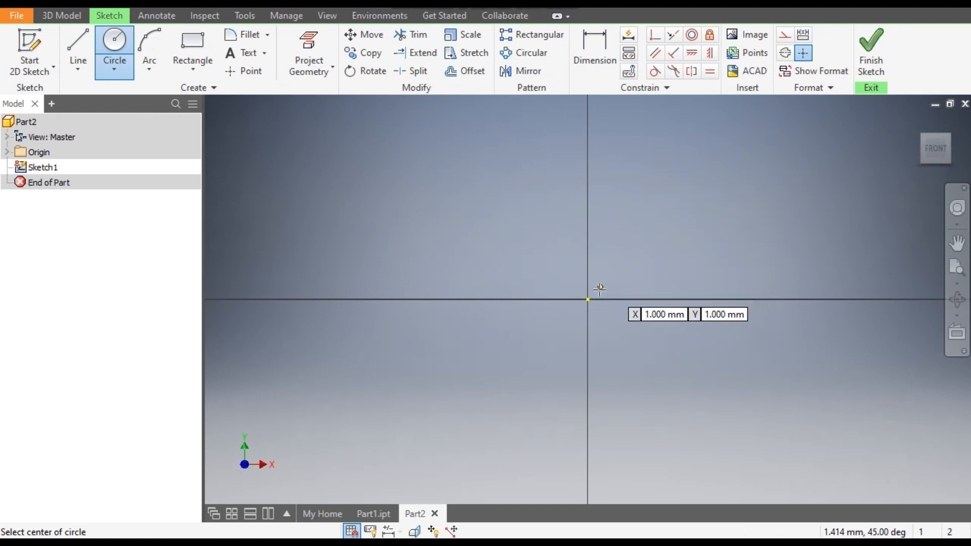
{"action": "left_click", "coordinate": [587, 300]}
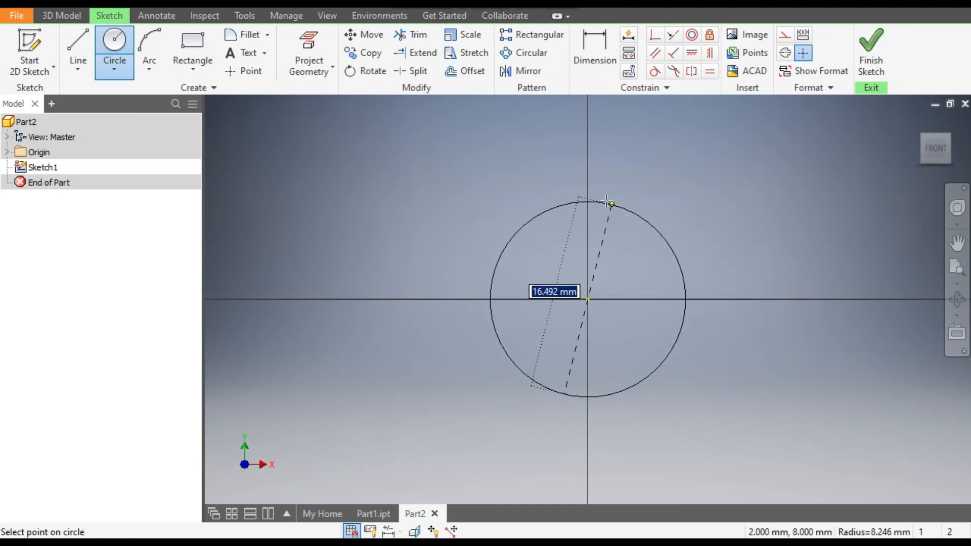
{"action": "type", "text": "8"}
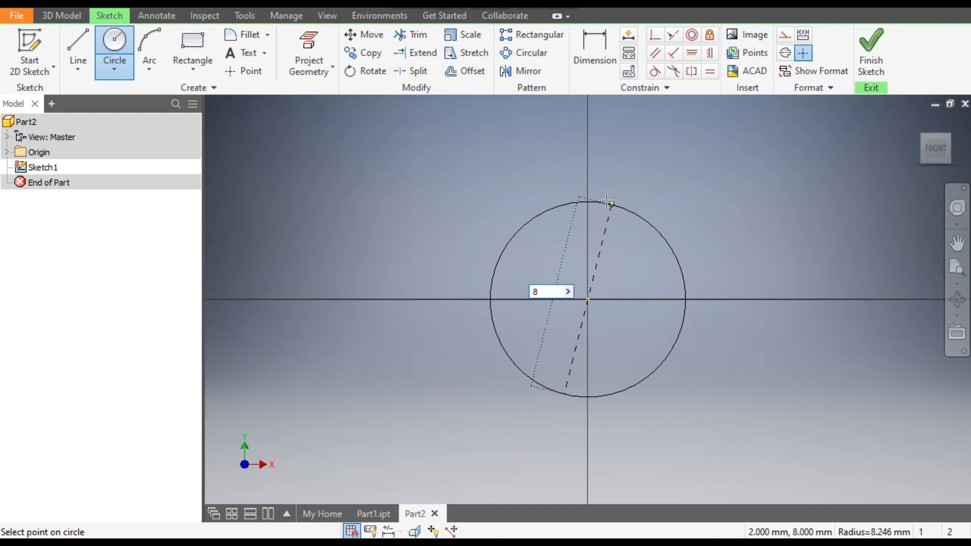
{"action": "key", "text": "Return"}
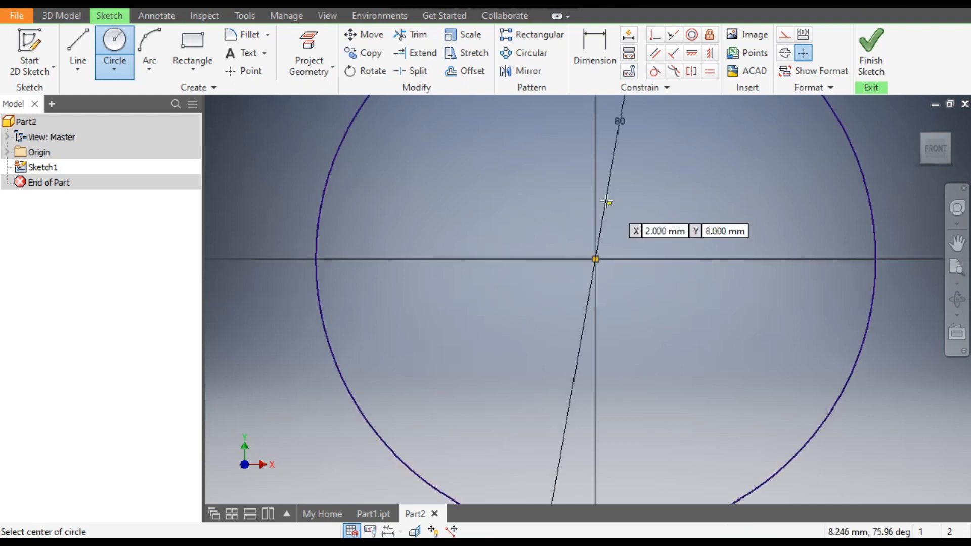
{"action": "scroll", "coordinate": [607, 202], "scroll_direction": "down", "scroll_amount": 3}
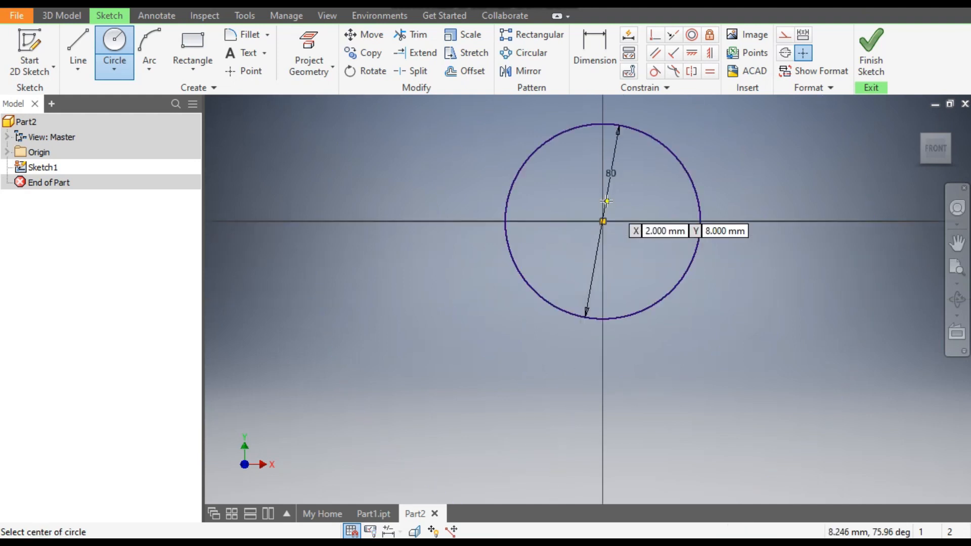
{"action": "left_click", "coordinate": [872, 51]}
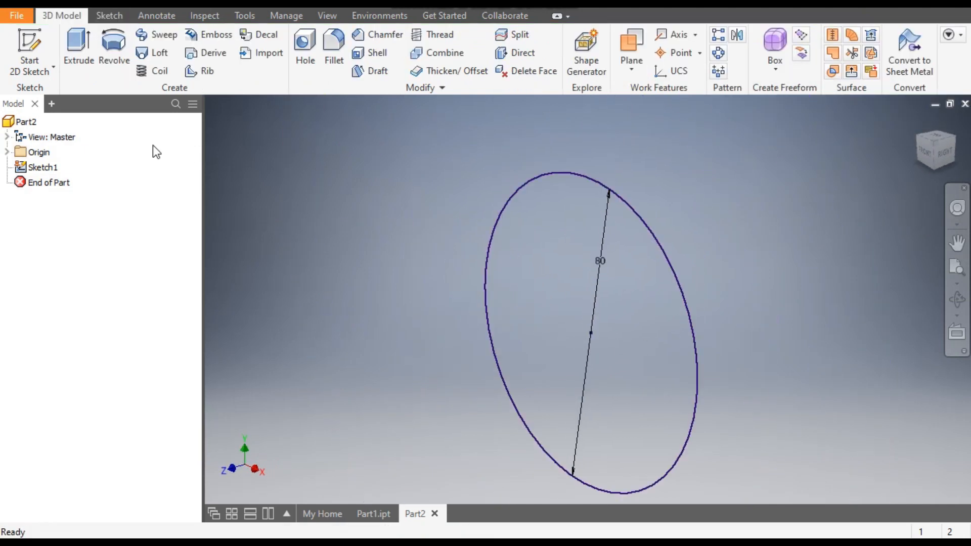
Extrude the circle 80 mm symmetrically about its sketch plane as a solid cylinder
{"action": "left_click", "coordinate": [83, 46]}
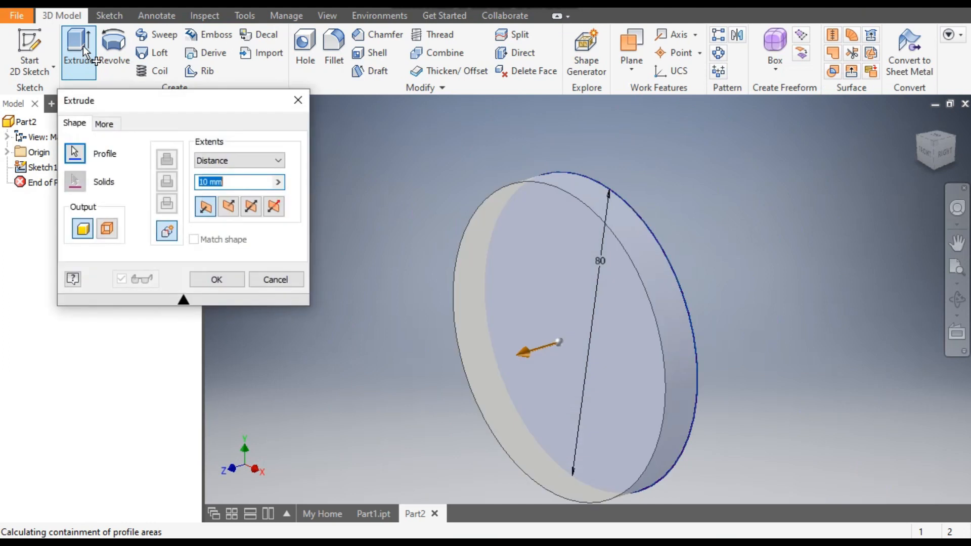
{"action": "scroll", "coordinate": [488, 168], "scroll_direction": "down", "scroll_amount": 3}
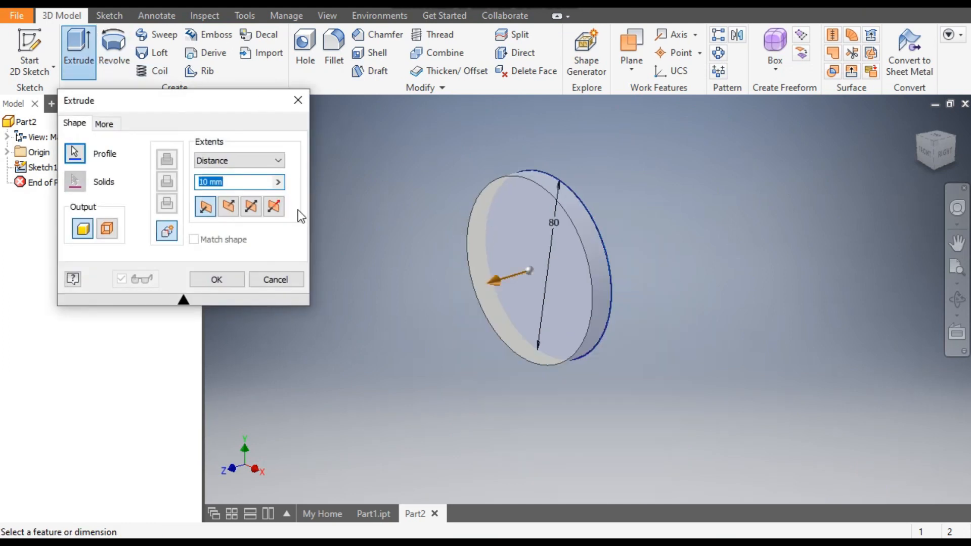
{"action": "type", "text": "80"}
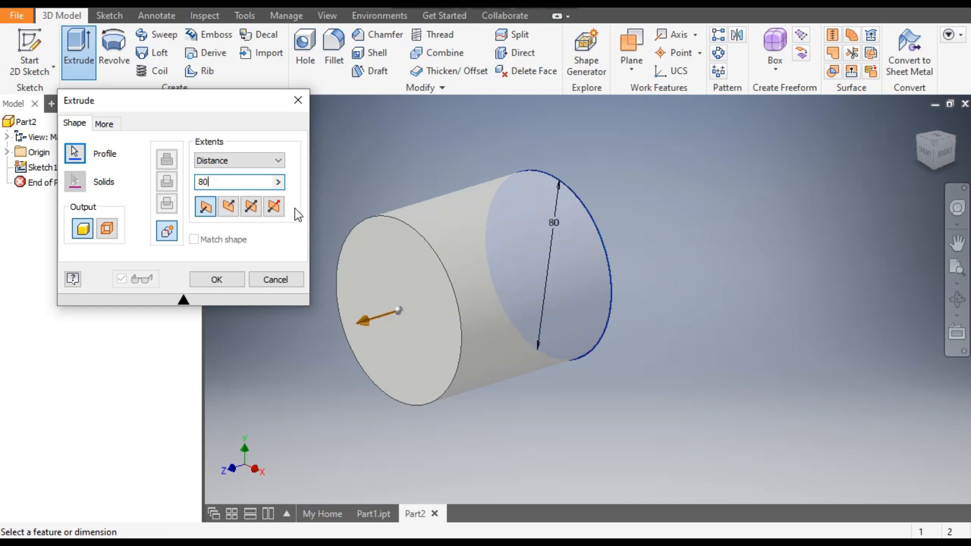
{"action": "left_click", "coordinate": [252, 207]}
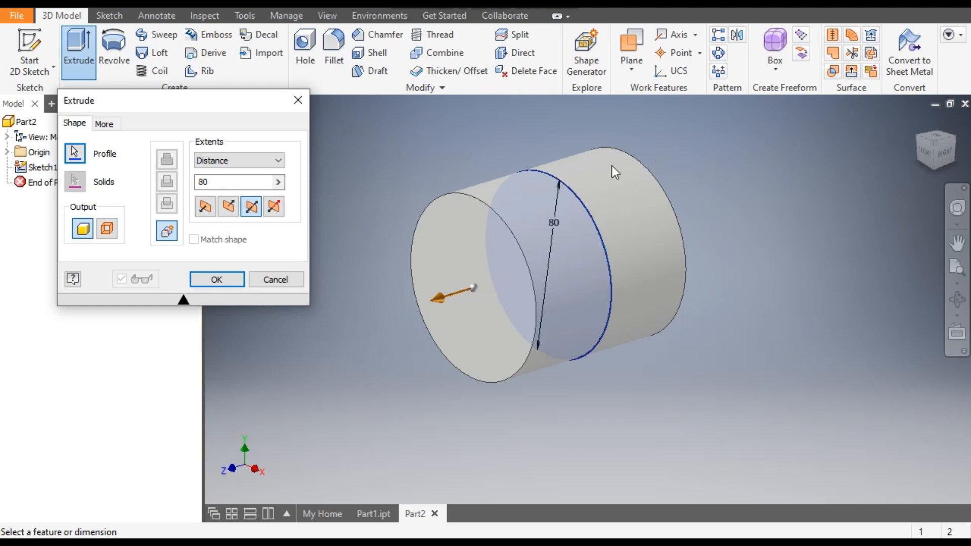
{"action": "left_click", "coordinate": [226, 277]}
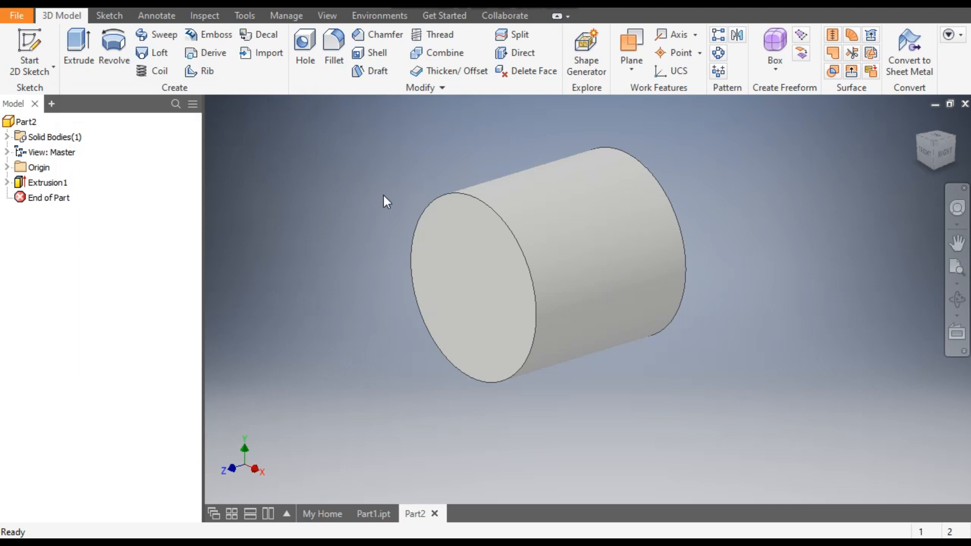
On the XY plane, sketch a vertical line about 68 mm long beside the cylinder and a connected horizontal line running through the cylinder's centre
{"action": "left_click", "coordinate": [8, 168]}
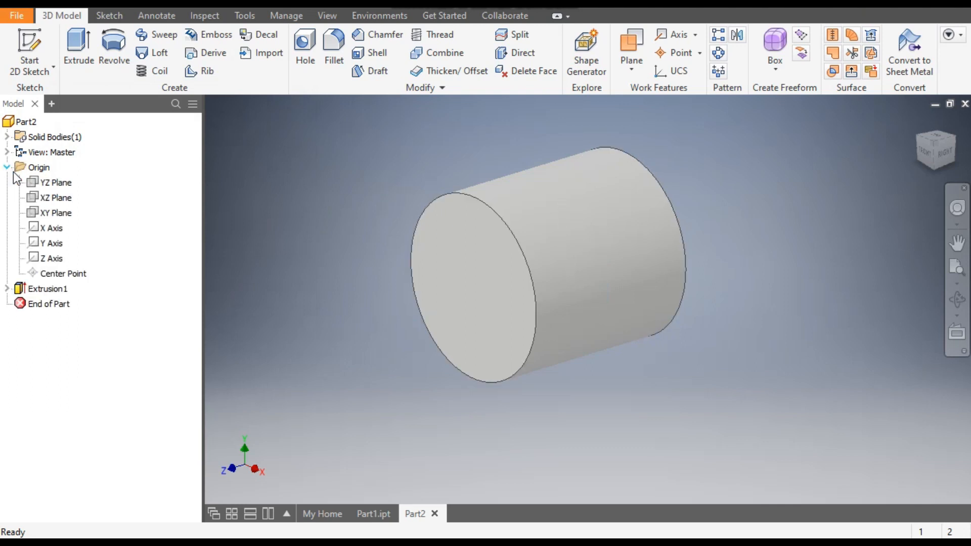
{"action": "left_click", "coordinate": [49, 216]}
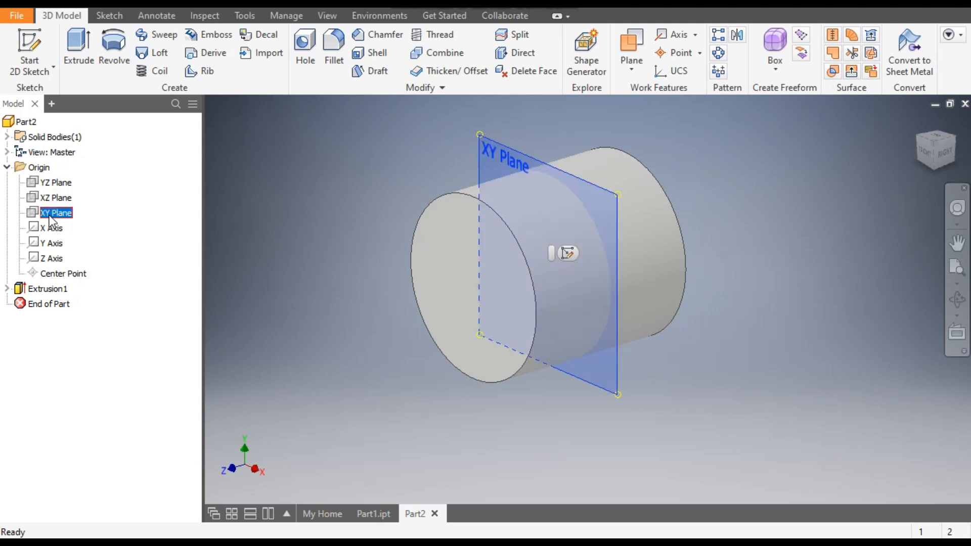
{"action": "left_click", "coordinate": [567, 253]}
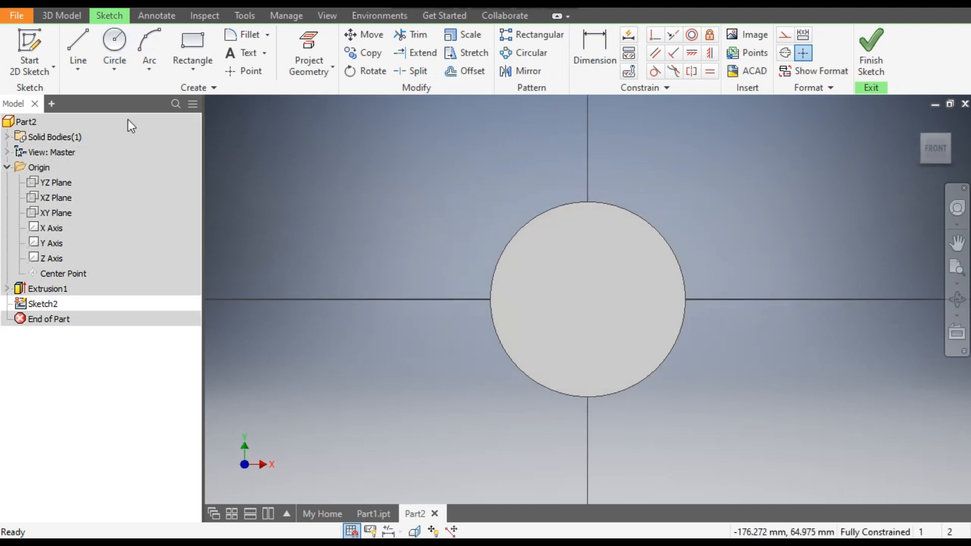
{"action": "left_click", "coordinate": [72, 41]}
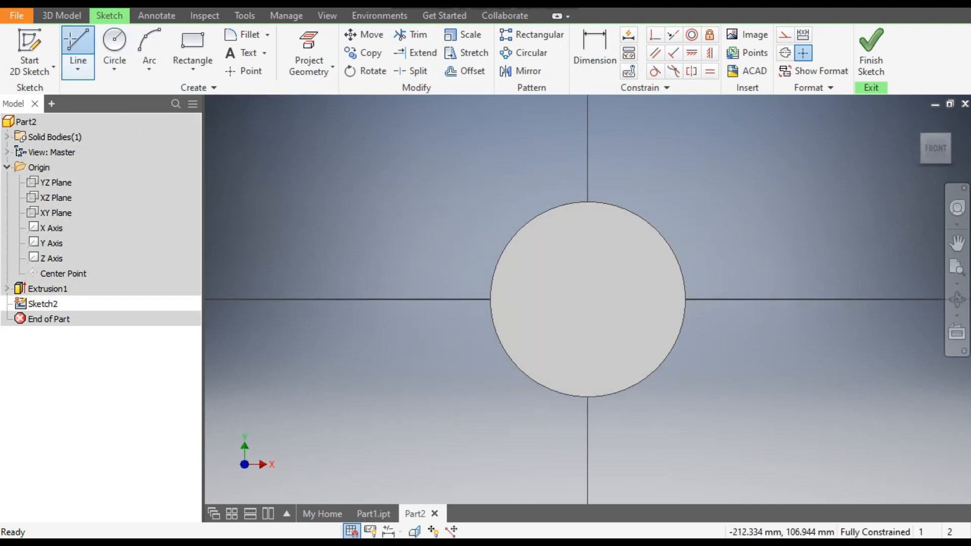
{"action": "left_click", "coordinate": [827, 134]}
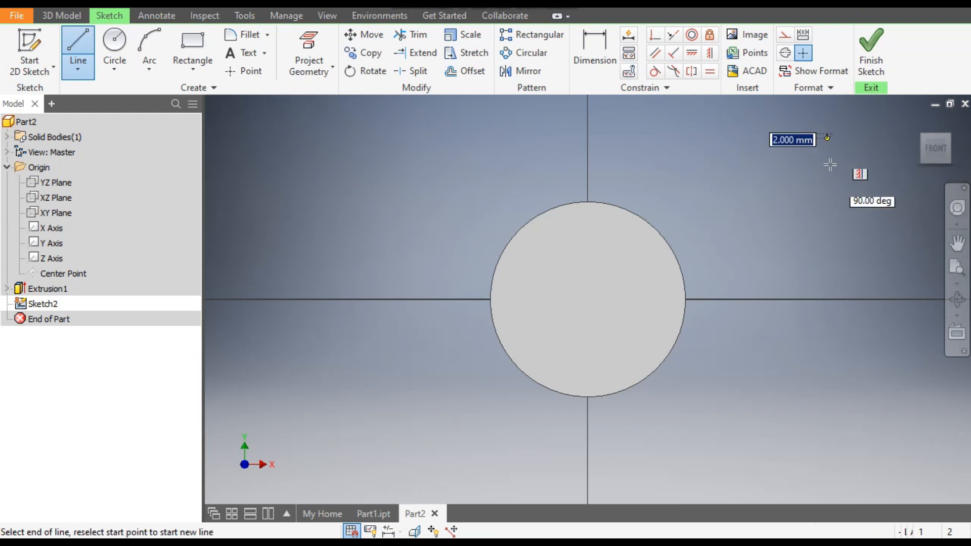
{"action": "left_click", "coordinate": [828, 300]}
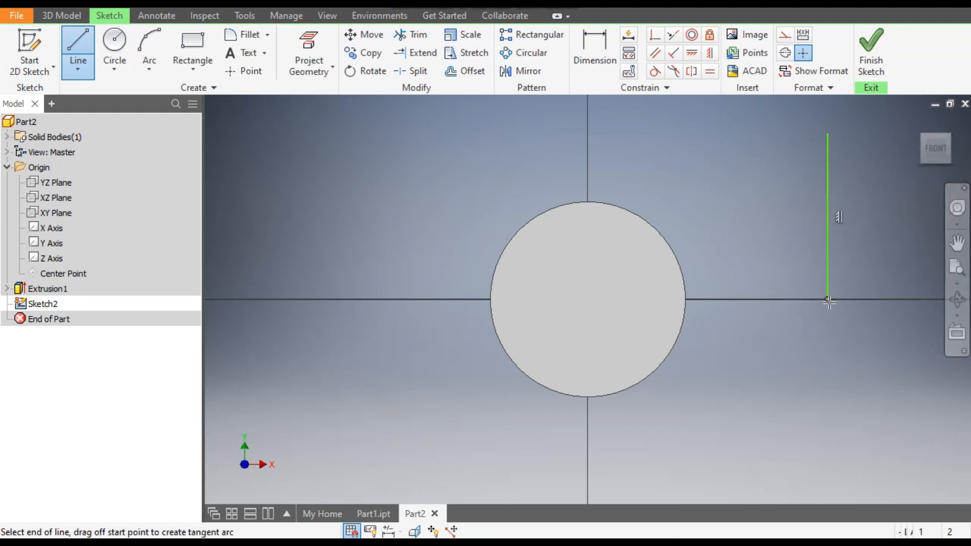
{"action": "left_click", "coordinate": [386, 300]}
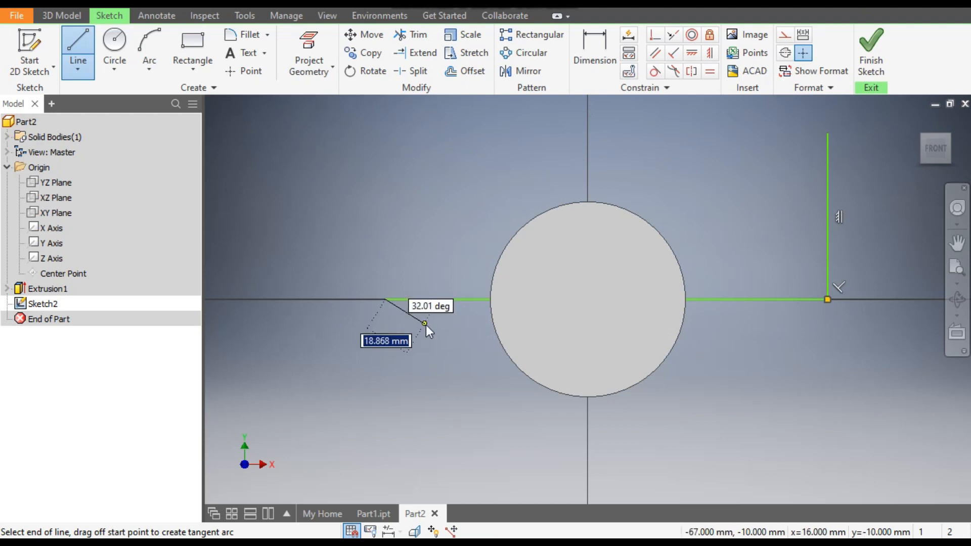
{"action": "key", "text": "Escape"}
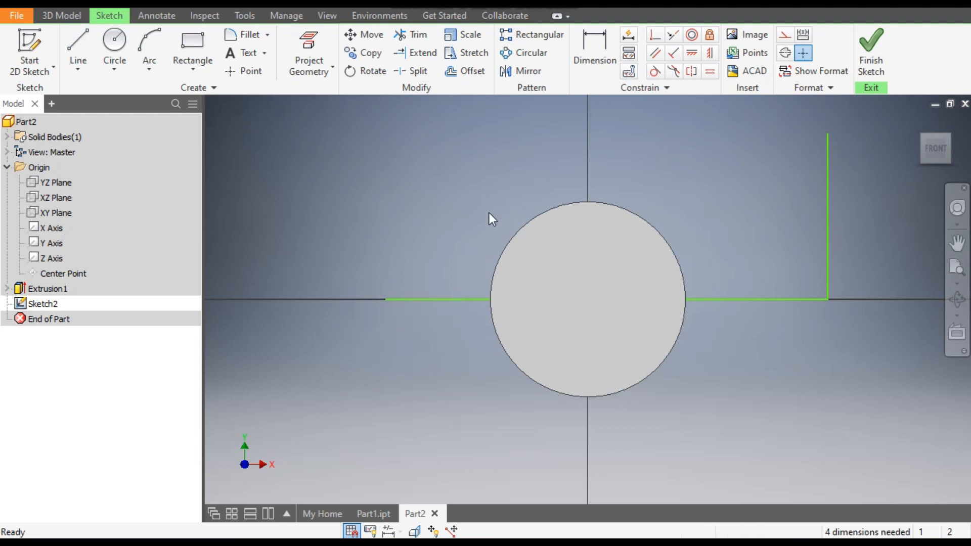
Dimension the vertical line to 70 mm and the horizontal line to 180 mm
{"action": "left_click", "coordinate": [594, 50]}
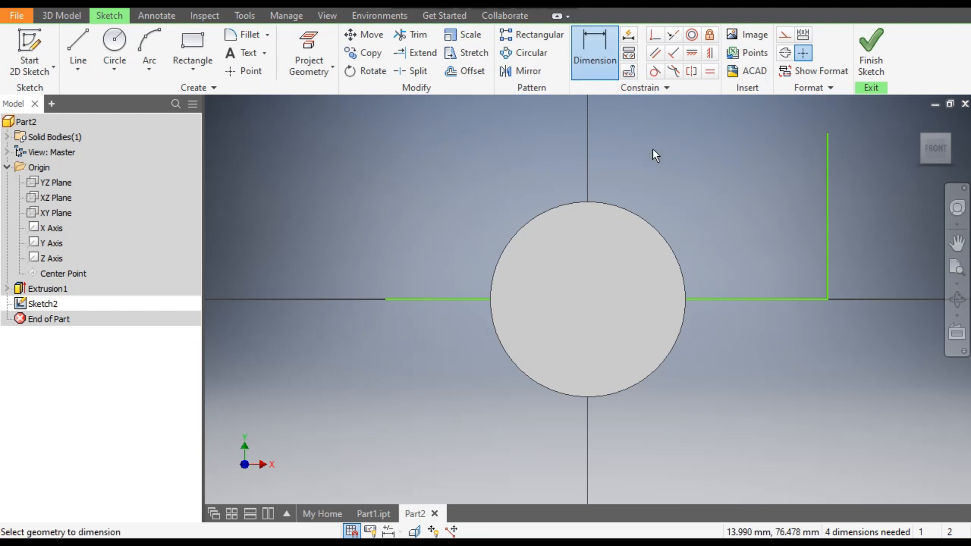
{"action": "left_click", "coordinate": [830, 216]}
{"action": "left_click", "coordinate": [783, 216]}
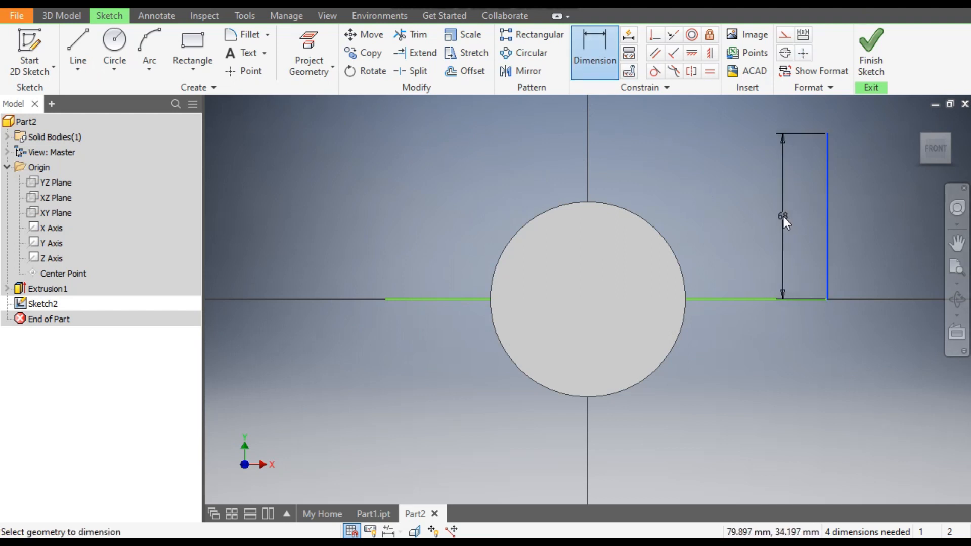
{"action": "type", "text": "70"}
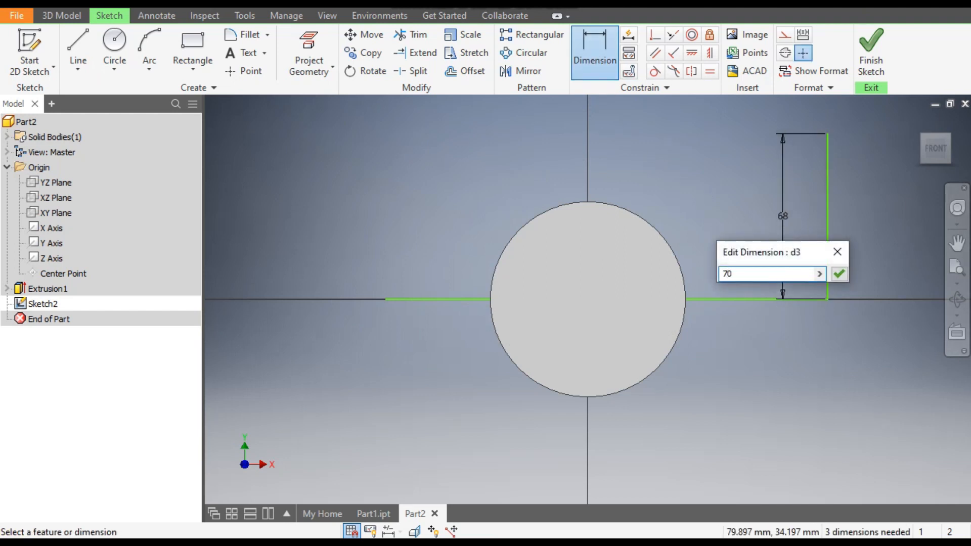
{"action": "key", "text": "Return"}
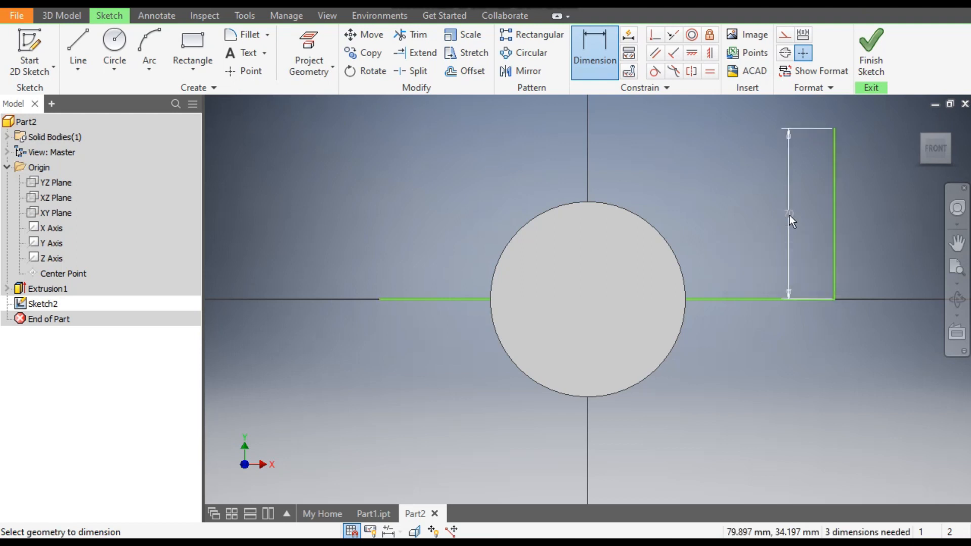
{"action": "left_click", "coordinate": [762, 300]}
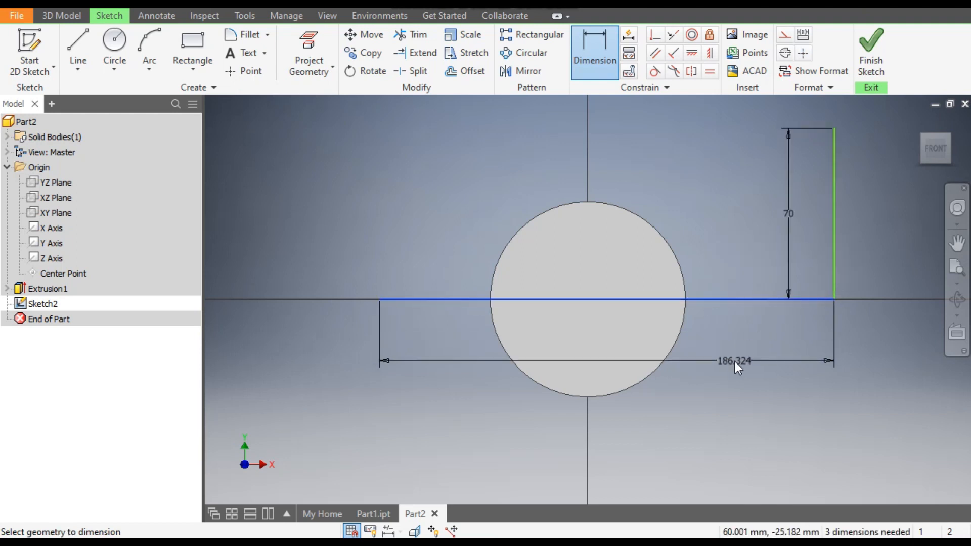
{"action": "left_click", "coordinate": [735, 361]}
{"action": "type", "text": "180"}
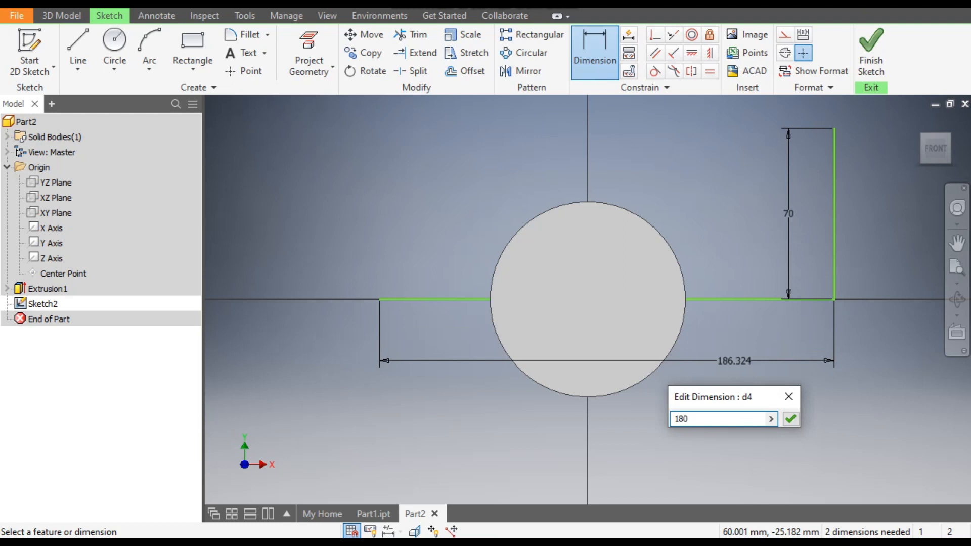
{"action": "key", "text": "Return"}
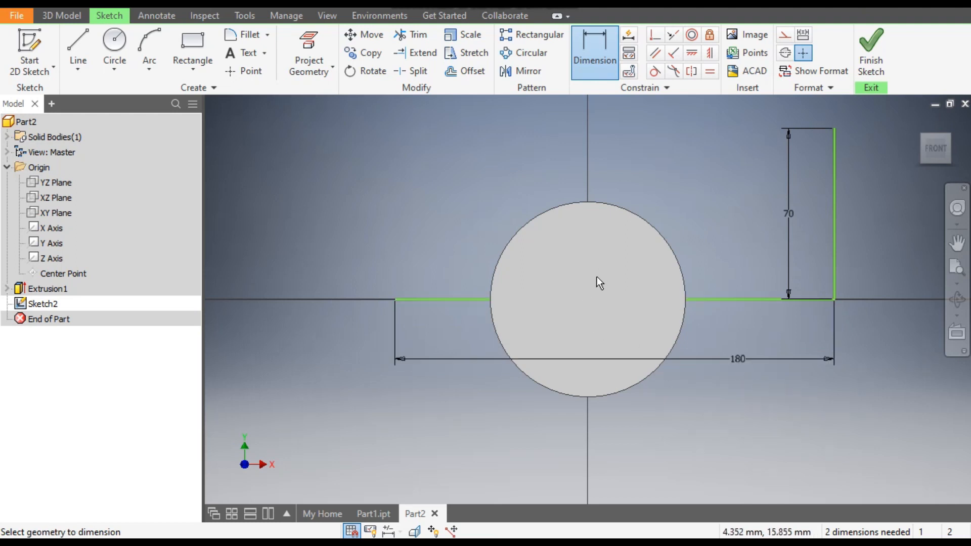
Dimension the distance from the horizontal line's free end to the cylinder's centre and set it to 100 mm
{"action": "left_click", "coordinate": [658, 227]}
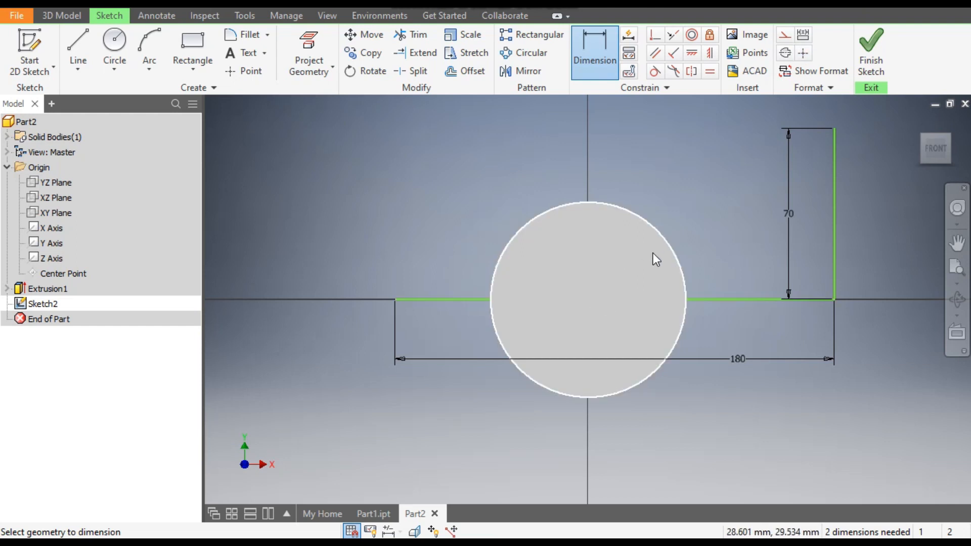
{"action": "left_click", "coordinate": [395, 299]}
{"action": "left_click", "coordinate": [463, 409]}
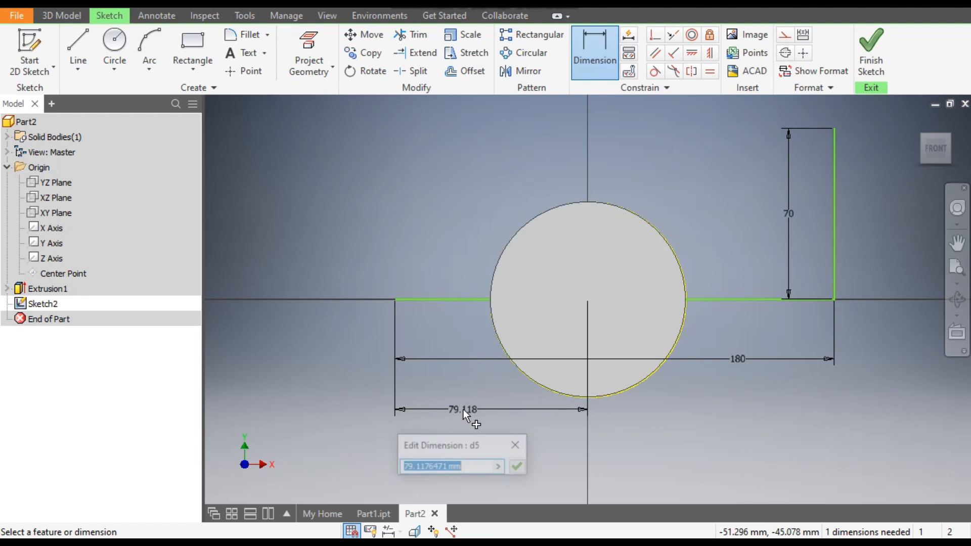
{"action": "type", "text": "80"}
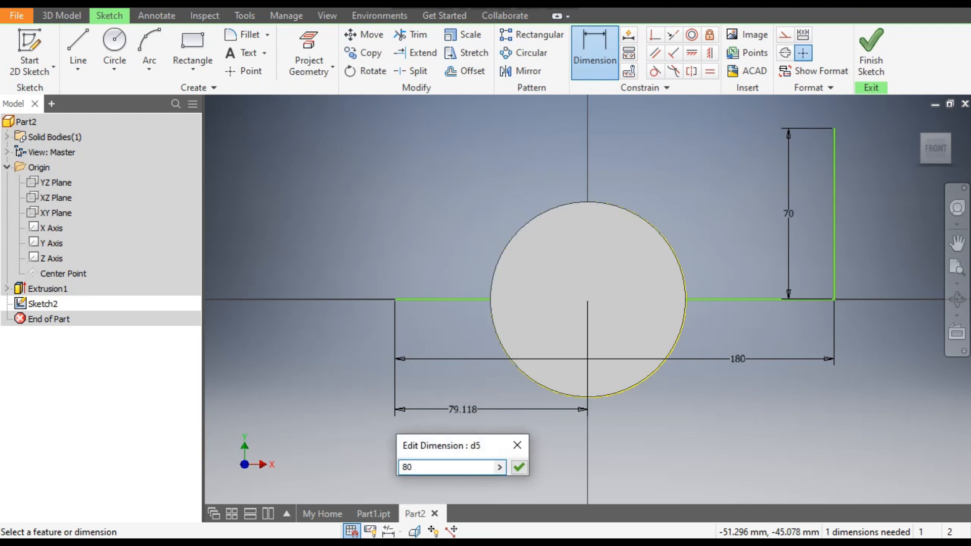
{"action": "key", "text": "Return"}
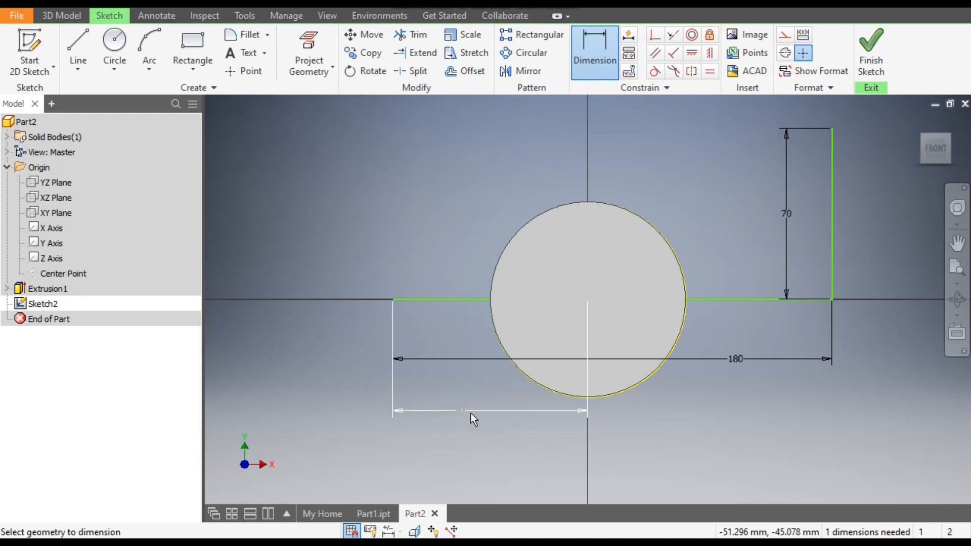
{"action": "left_click", "coordinate": [465, 412]}
{"action": "type", "text": "100"}
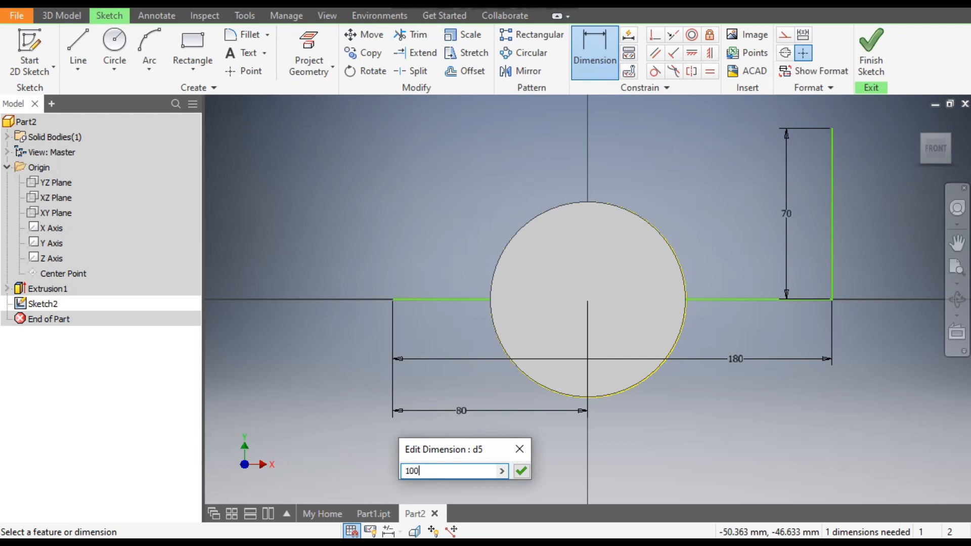
{"action": "key", "text": "Return"}
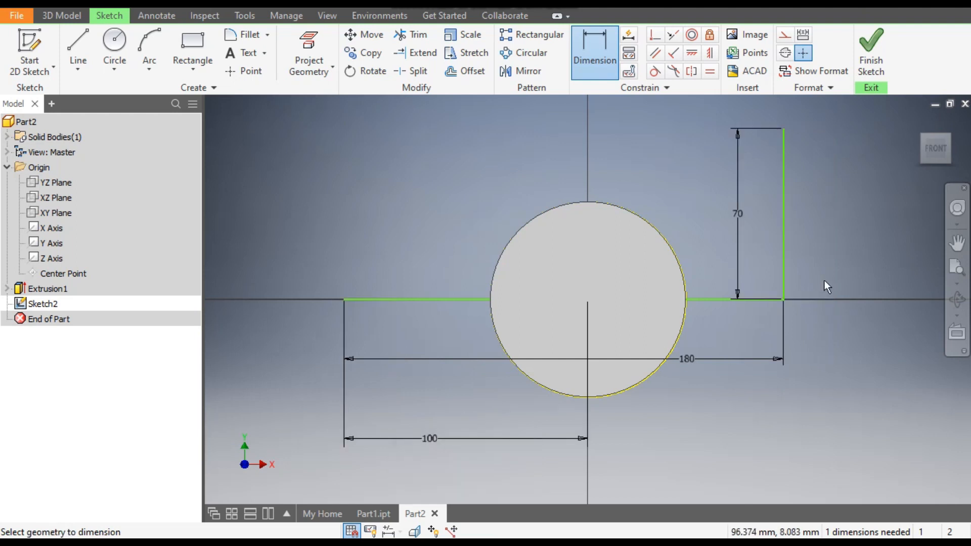
{"action": "key", "text": "Escape"}
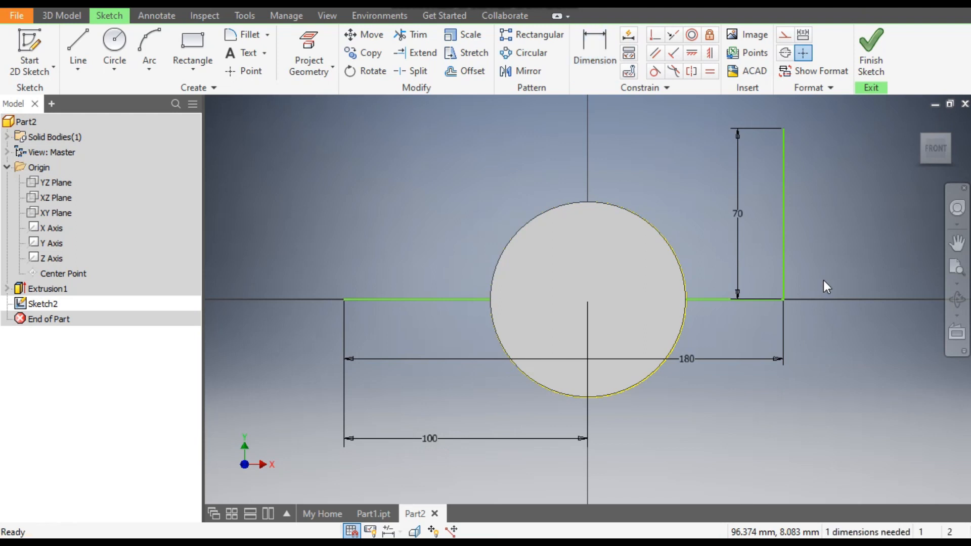
Pull the horizontal line off the cylinder's centre, and apply a coincident constraint between the line and the circle's centre point
{"action": "mouse_move", "coordinate": [718, 300]}
{"action": "left_mouse_down"}
{"action": "mouse_move", "coordinate": [715, 233]}
{"action": "mouse_move", "coordinate": [712, 325]}
{"action": "mouse_move", "coordinate": [713, 254]}
{"action": "left_mouse_up"}
{"action": "left_click", "coordinate": [845, 228]}
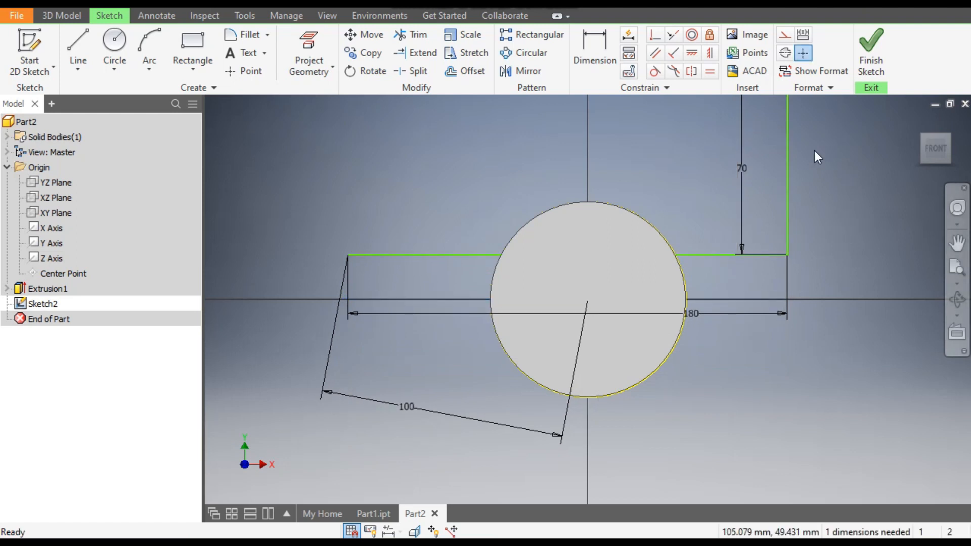
{"action": "left_click", "coordinate": [655, 35]}
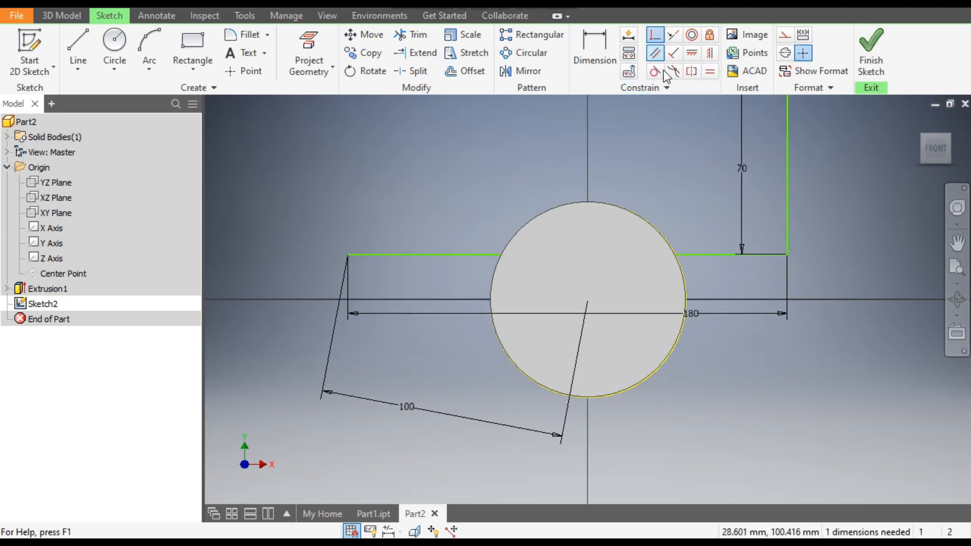
{"action": "left_click", "coordinate": [712, 256]}
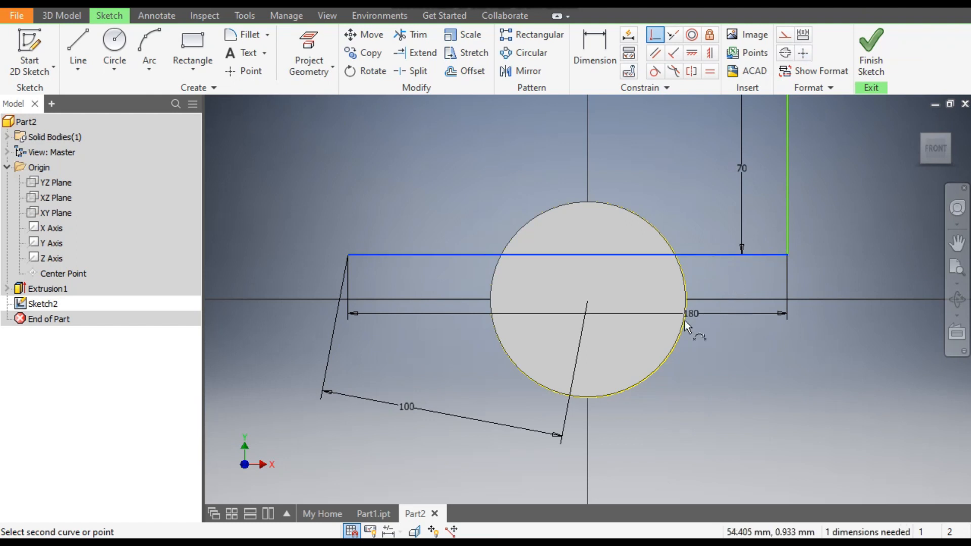
{"action": "left_click", "coordinate": [588, 299]}
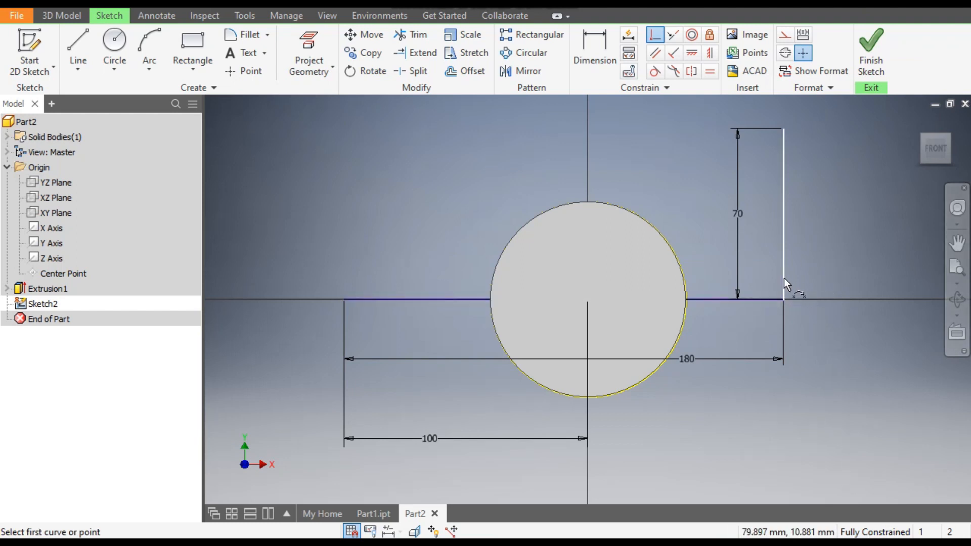
Round the corner between the horizontal and vertical lines with a 30 mm sketch fillet and finish the sketch
{"action": "left_click", "coordinate": [248, 36]}
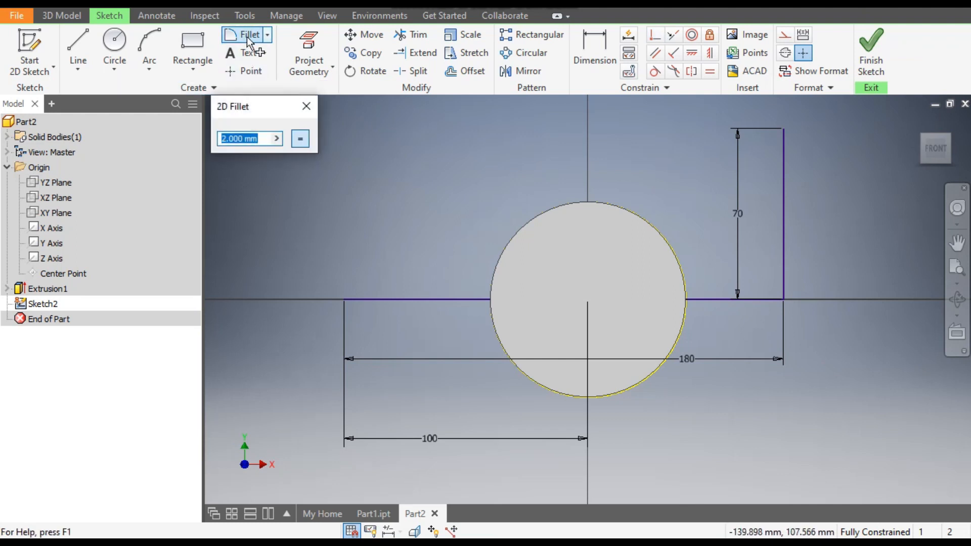
{"action": "type", "text": "30"}
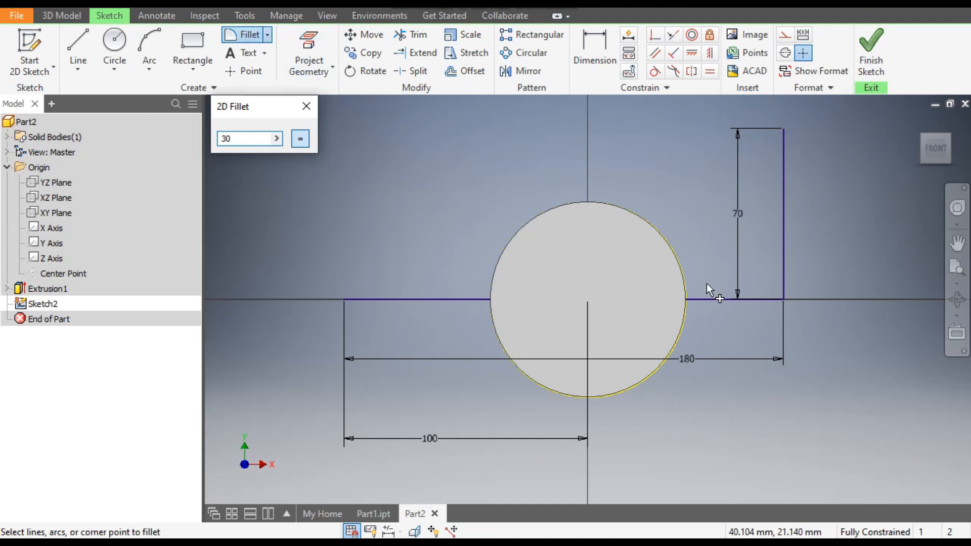
{"action": "left_click", "coordinate": [709, 300]}
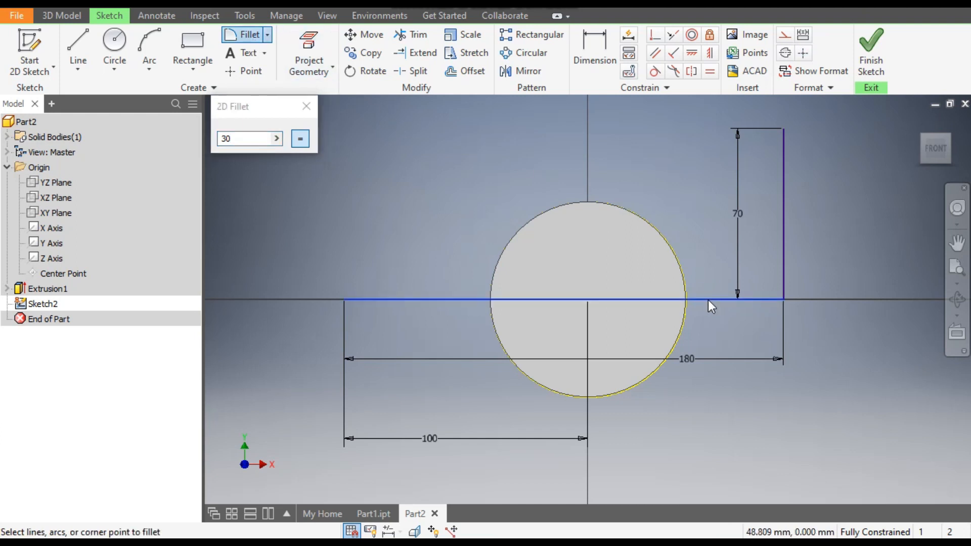
{"action": "left_click", "coordinate": [781, 256]}
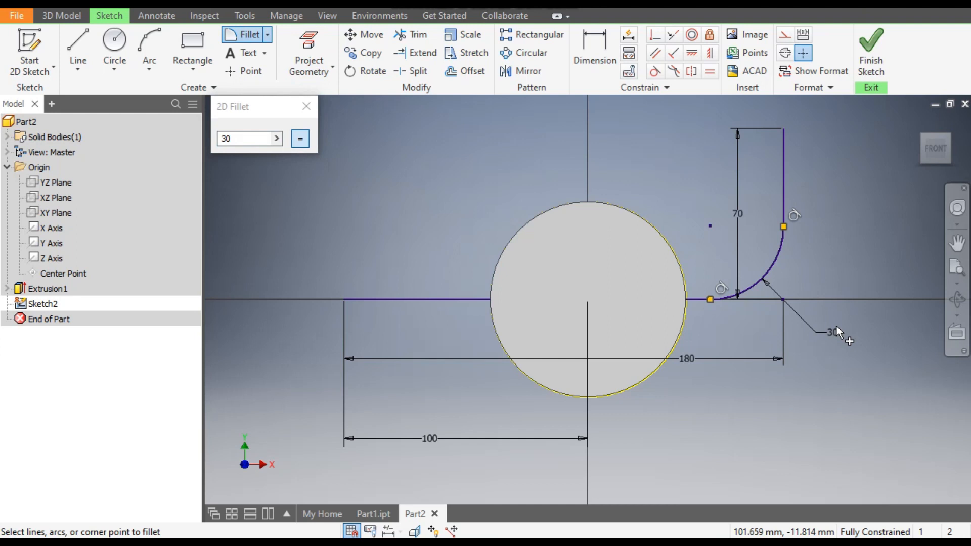
{"action": "left_click", "coordinate": [871, 64]}
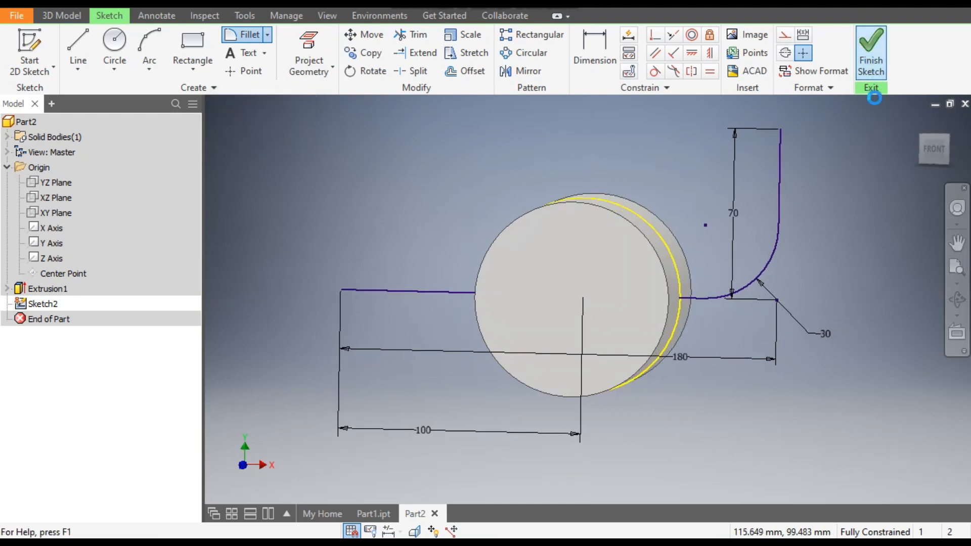
Consult the finished valve body in Part1.ipt and, back in Part2, create a work plane normal to the vertical line at its upper endpoint
{"action": "middle_click_drag", "start_coordinate": [736, 306], "coordinate": [737, 327]}
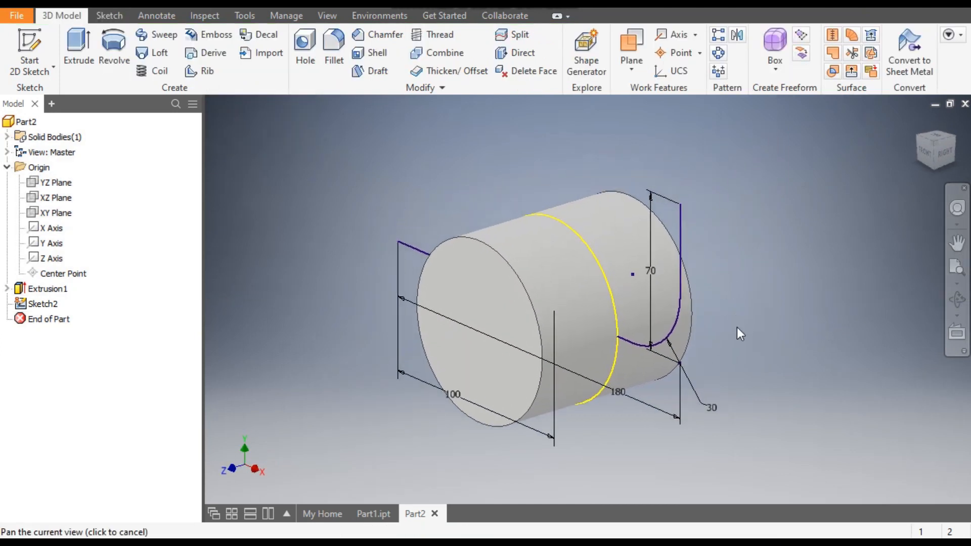
{"action": "left_click", "coordinate": [358, 516]}
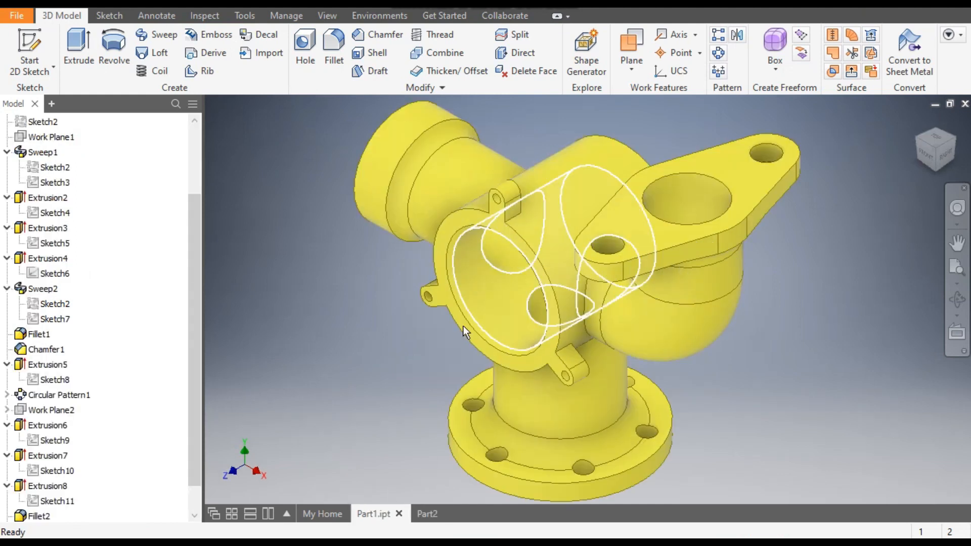
{"action": "left_click", "coordinate": [428, 514]}
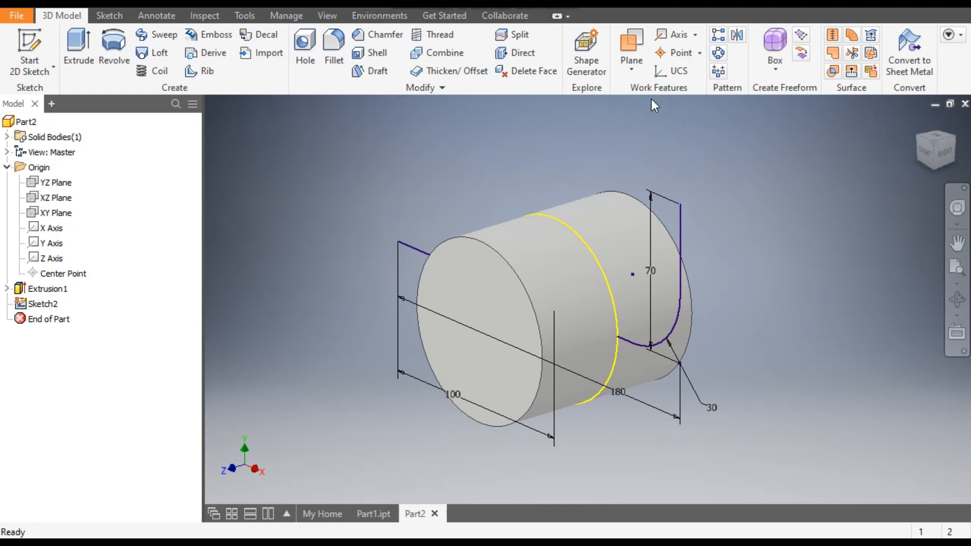
{"action": "left_click", "coordinate": [632, 44]}
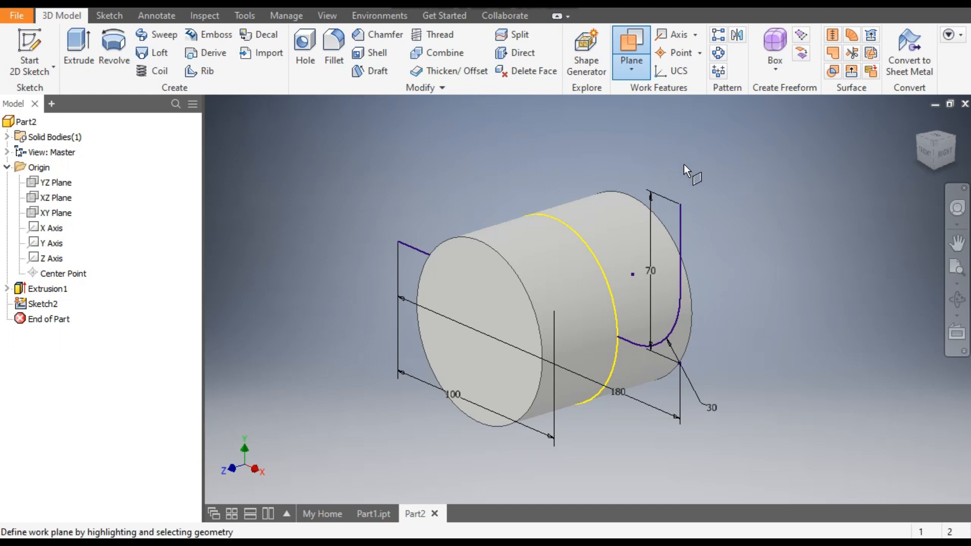
{"action": "left_click", "coordinate": [683, 224]}
{"action": "left_click", "coordinate": [682, 223]}
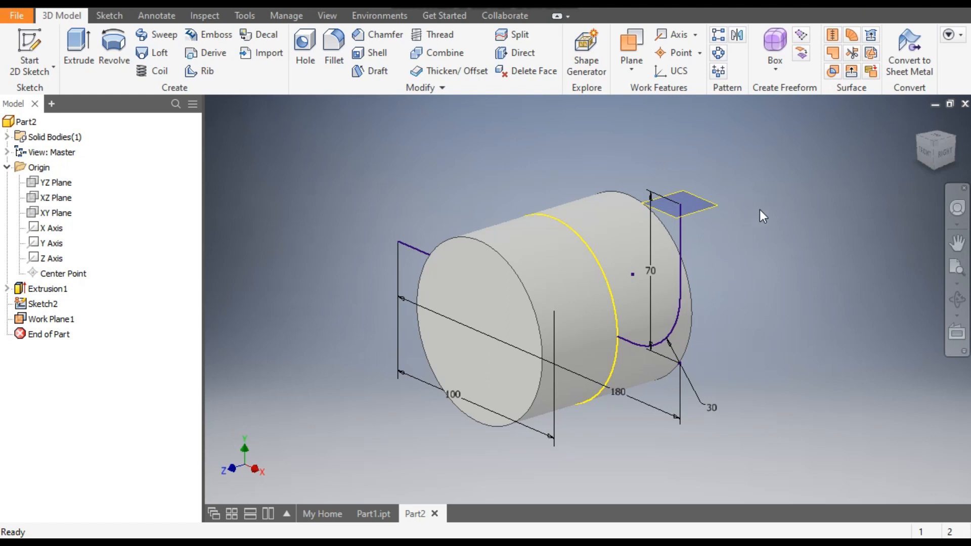
Start a sketch on the new work plane and draw a 50 mm diameter circle centred on the path's endpoint
{"action": "left_click", "coordinate": [709, 211]}
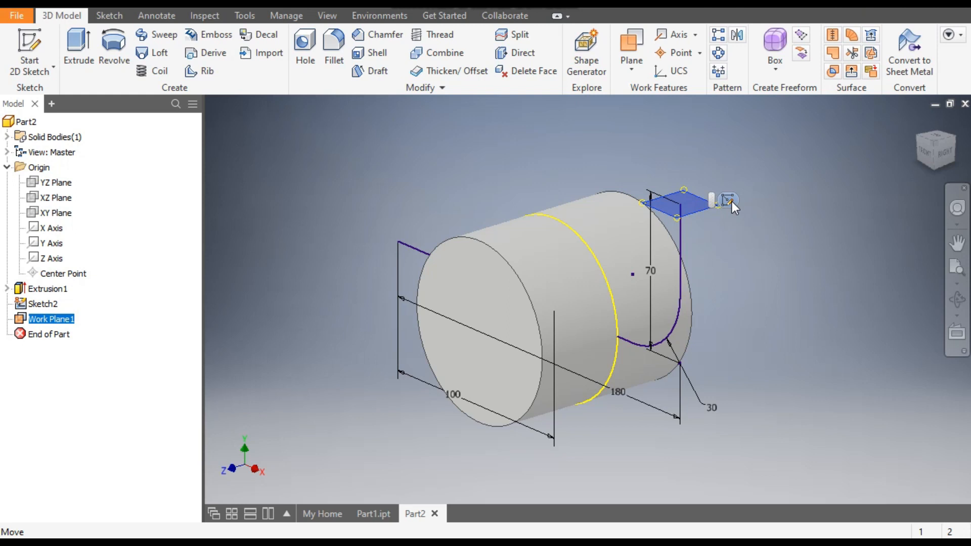
{"action": "left_click", "coordinate": [731, 201]}
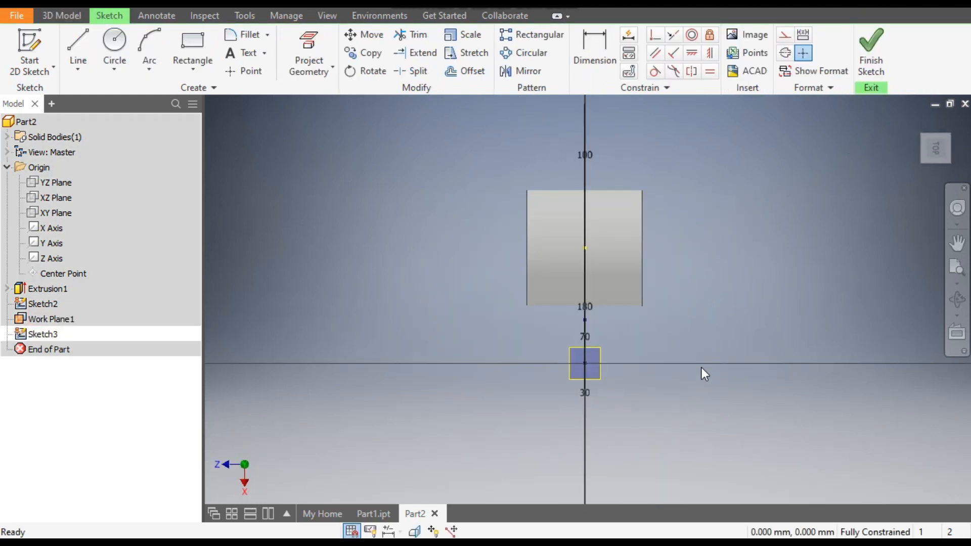
{"action": "left_click", "coordinate": [115, 51]}
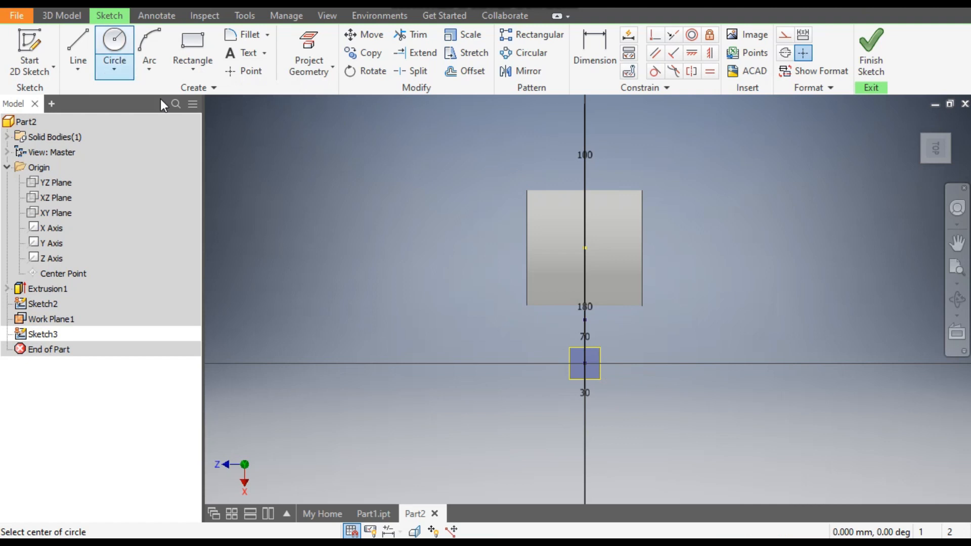
{"action": "left_click", "coordinate": [585, 363]}
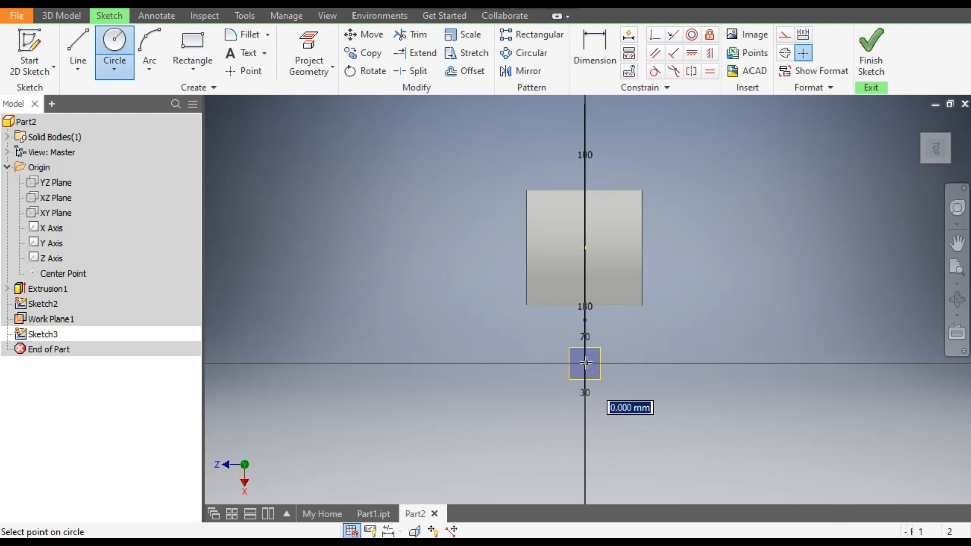
{"action": "type", "text": "50"}
{"action": "key", "text": "Return"}
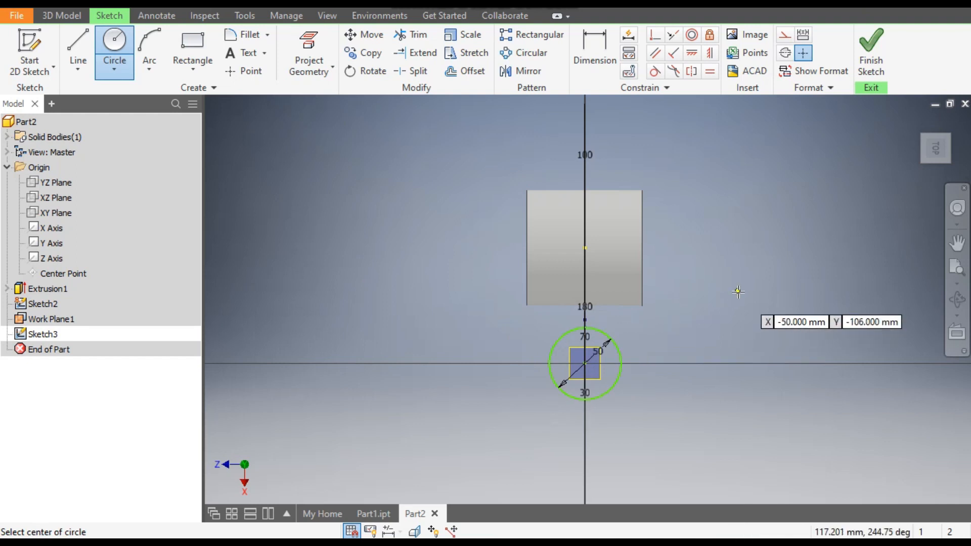
{"action": "key", "text": "Escape"}
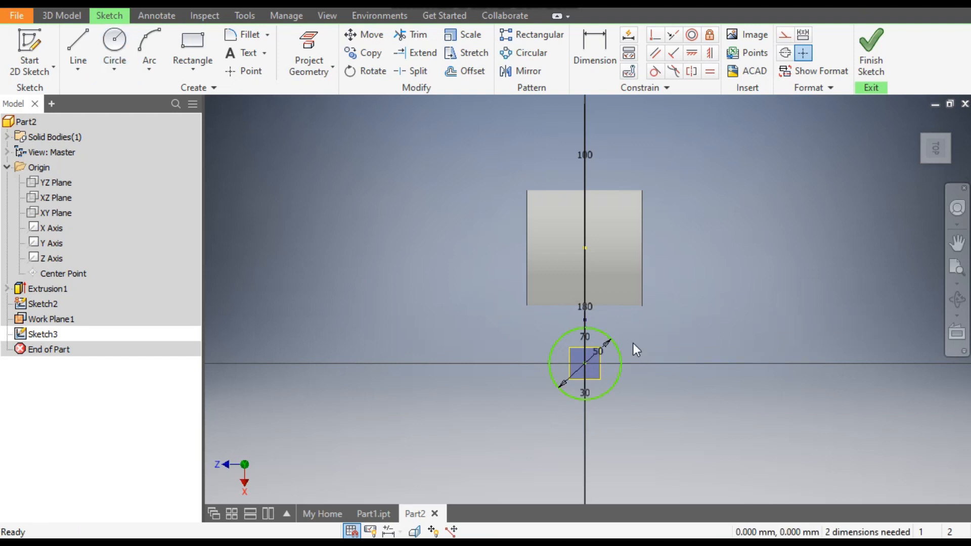
Pull the 50 mm circle aside, constrain its centre coincident with the path's endpoint, and finish the sketch
{"action": "left_click_drag", "start_coordinate": [586, 362], "coordinate": [670, 337]}
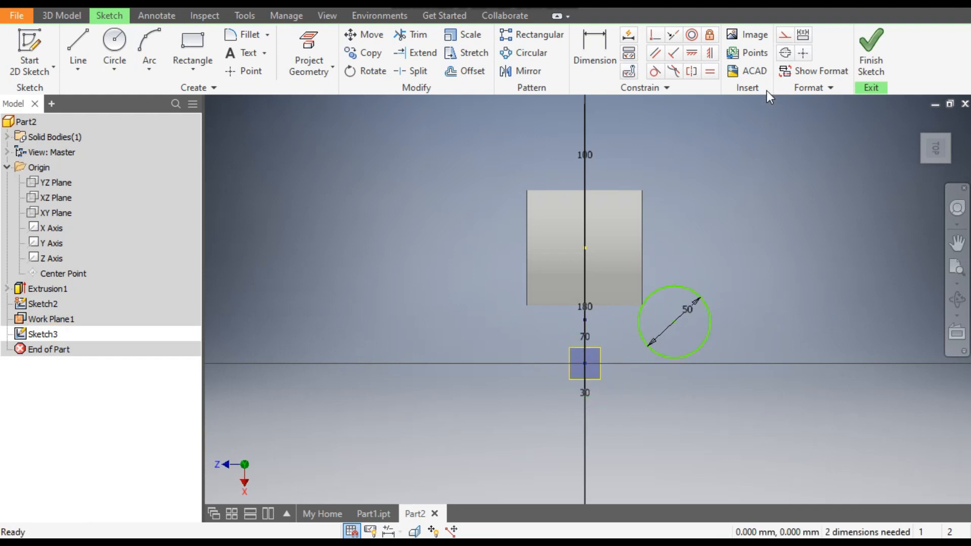
{"action": "left_click", "coordinate": [655, 37]}
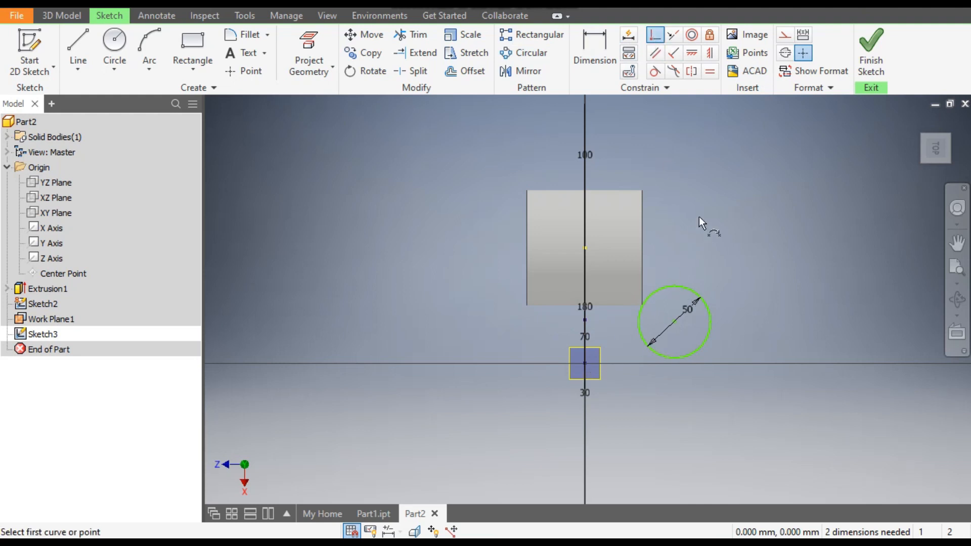
{"action": "key", "text": "Escape"}
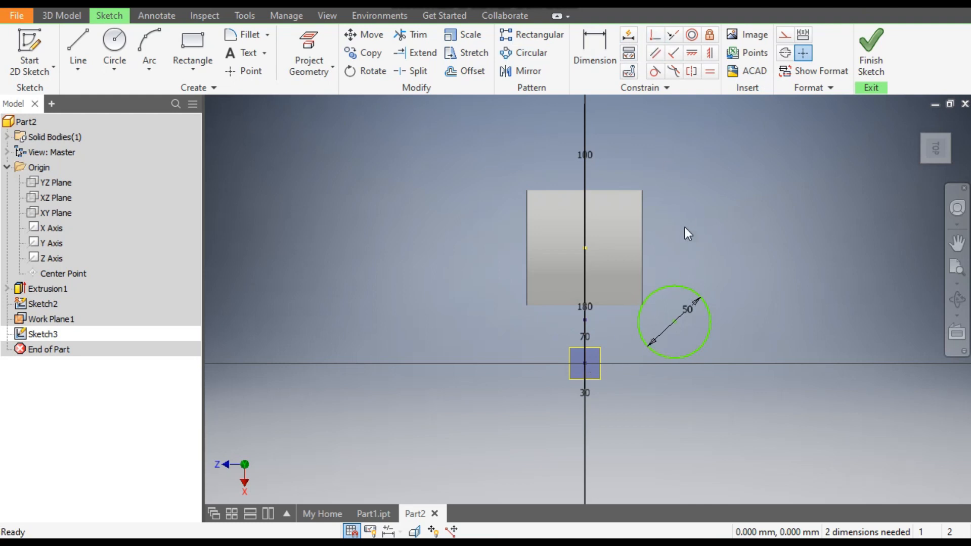
{"action": "left_click", "coordinate": [309, 53]}
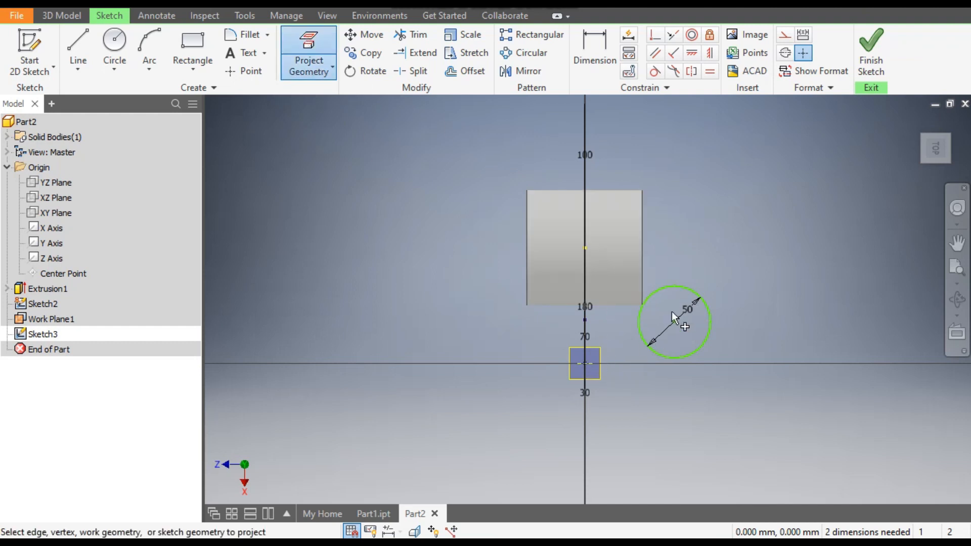
{"action": "left_click", "coordinate": [655, 35]}
{"action": "left_click", "coordinate": [587, 364]}
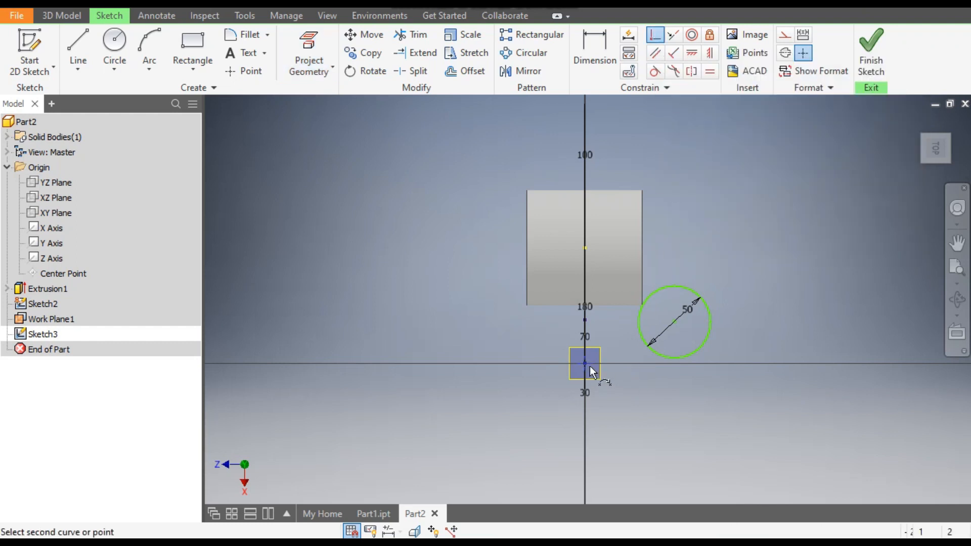
{"action": "left_click", "coordinate": [673, 320]}
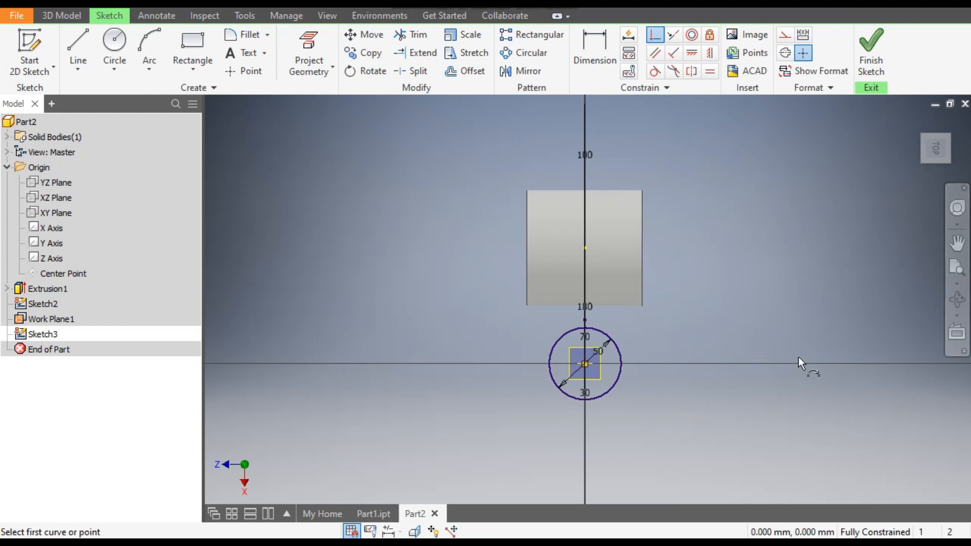
{"action": "left_click", "coordinate": [871, 63]}
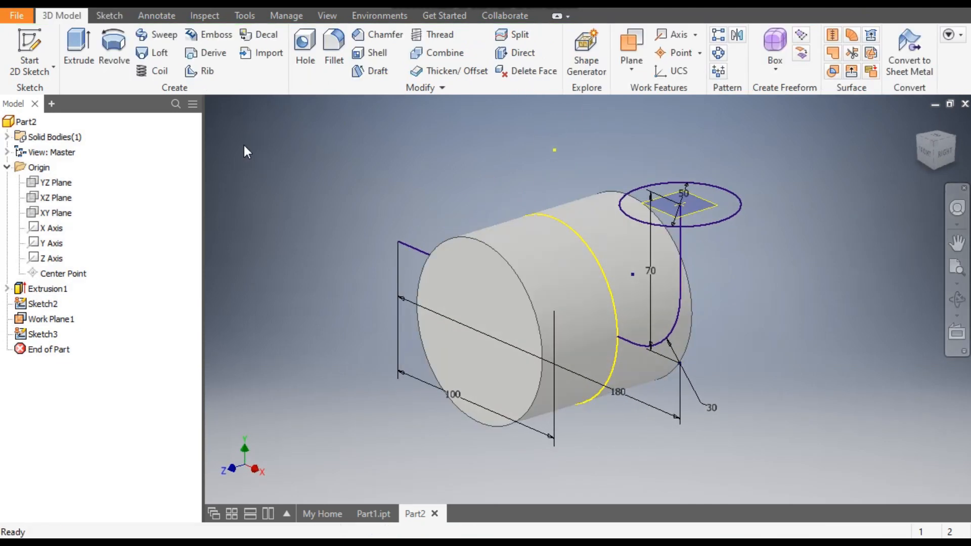
Sweep the 50 mm circle along the filleted L-shaped path, joining the pipe to the base cylinder
{"action": "left_click", "coordinate": [157, 36]}
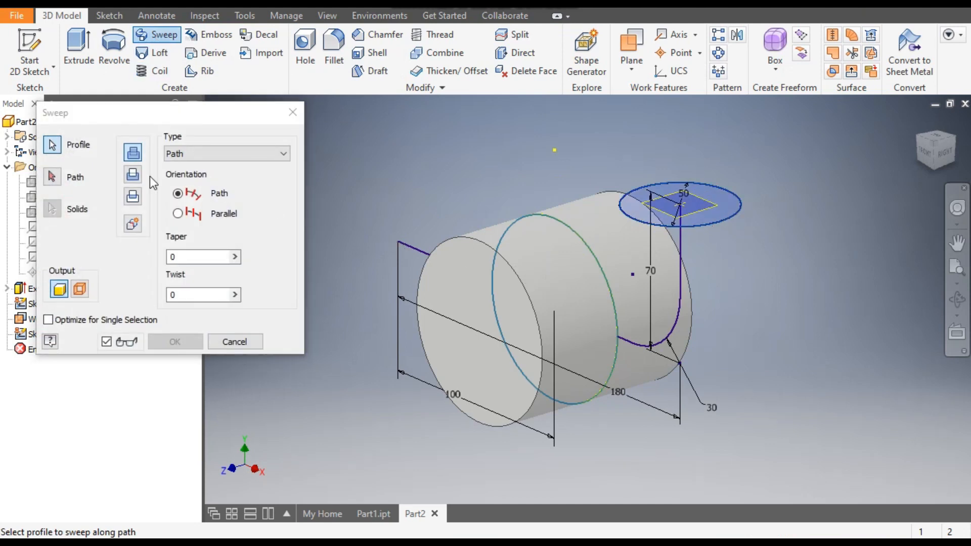
{"action": "left_click", "coordinate": [52, 177]}
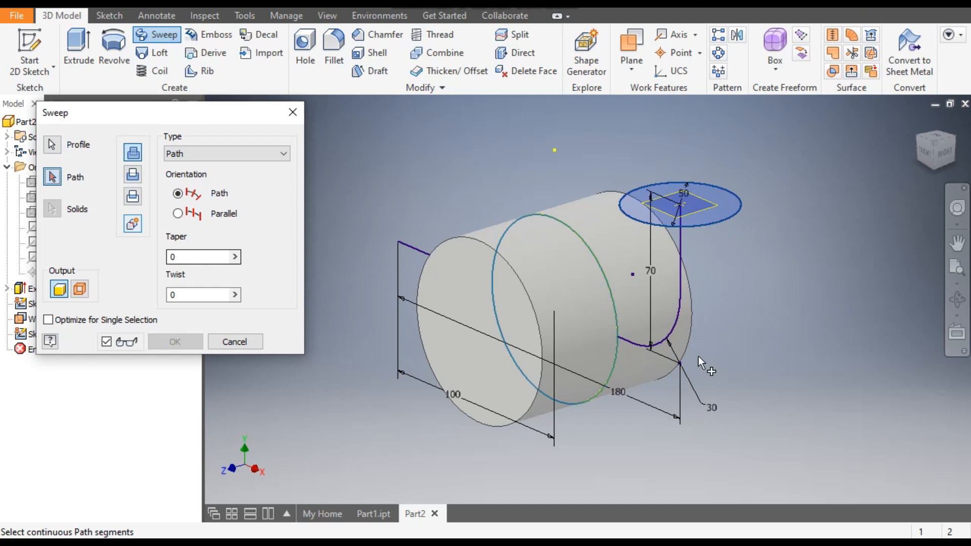
{"action": "left_click", "coordinate": [683, 254]}
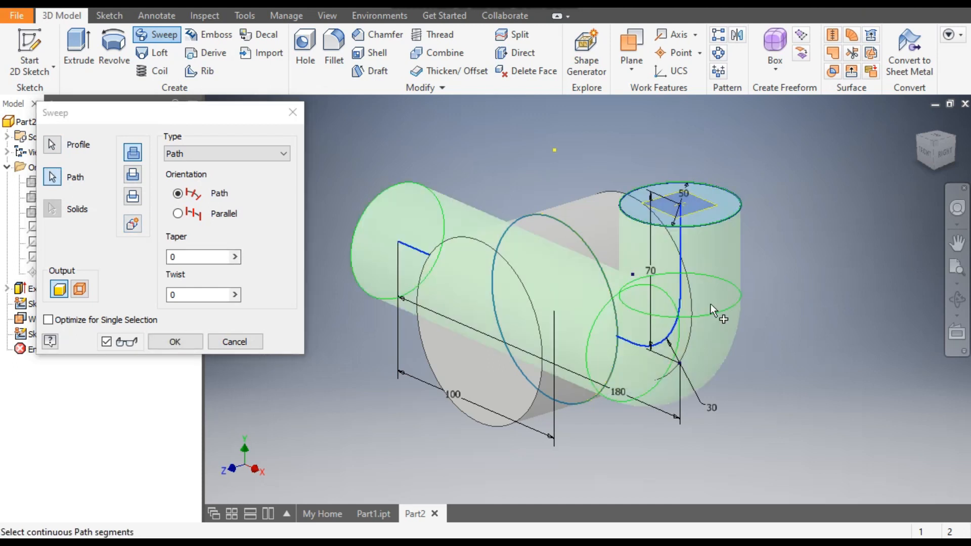
{"action": "left_click", "coordinate": [175, 342]}
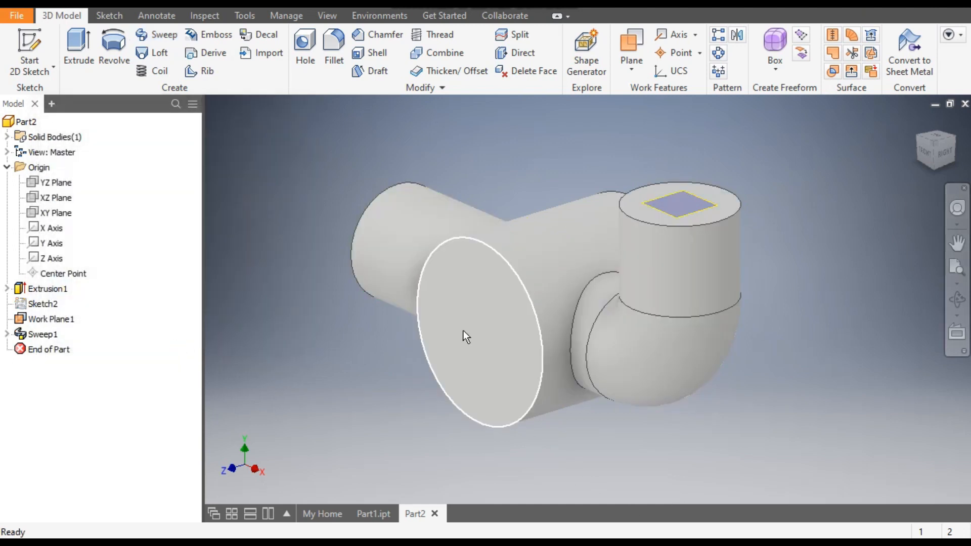
Start a sketch on the front face of the base cylinder and draw a 60 mm diameter circle centred on the origin
{"action": "left_click", "coordinate": [471, 299]}
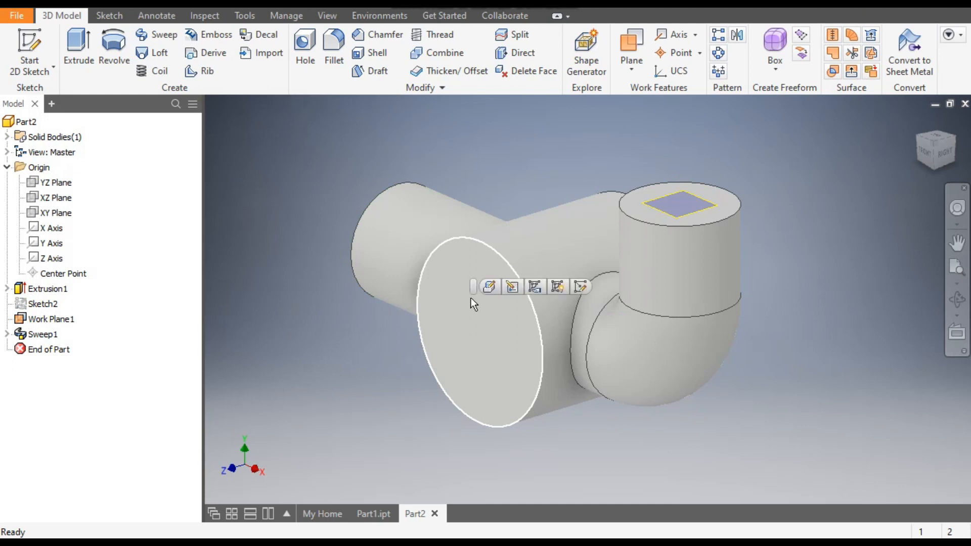
{"action": "left_click", "coordinate": [582, 286]}
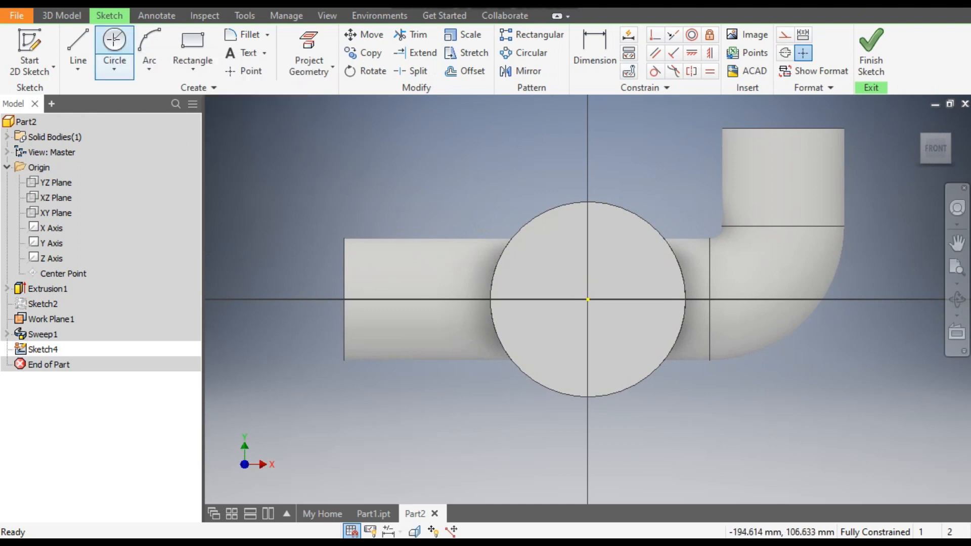
{"action": "left_click", "coordinate": [114, 45]}
{"action": "left_click", "coordinate": [587, 299]}
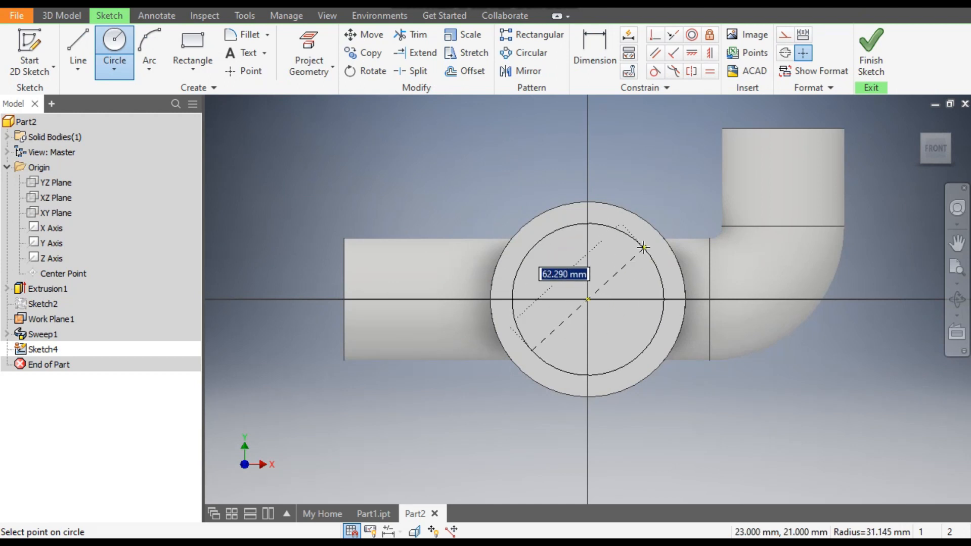
{"action": "type", "text": "60"}
{"action": "key", "text": "Return"}
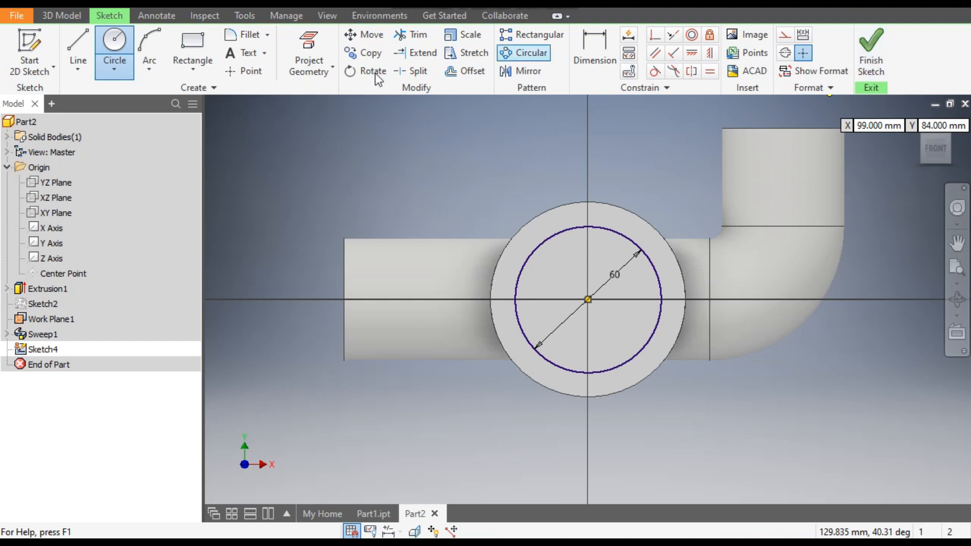
Extrude the 60 mm circle as a cut 70 mm deep into the base cylinder
{"action": "left_click", "coordinate": [60, 18]}
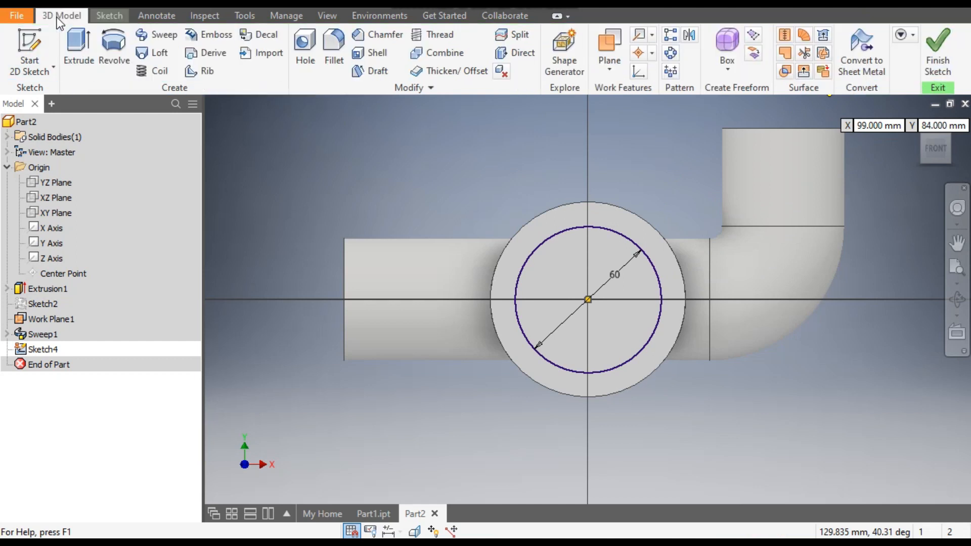
{"action": "left_click", "coordinate": [84, 53]}
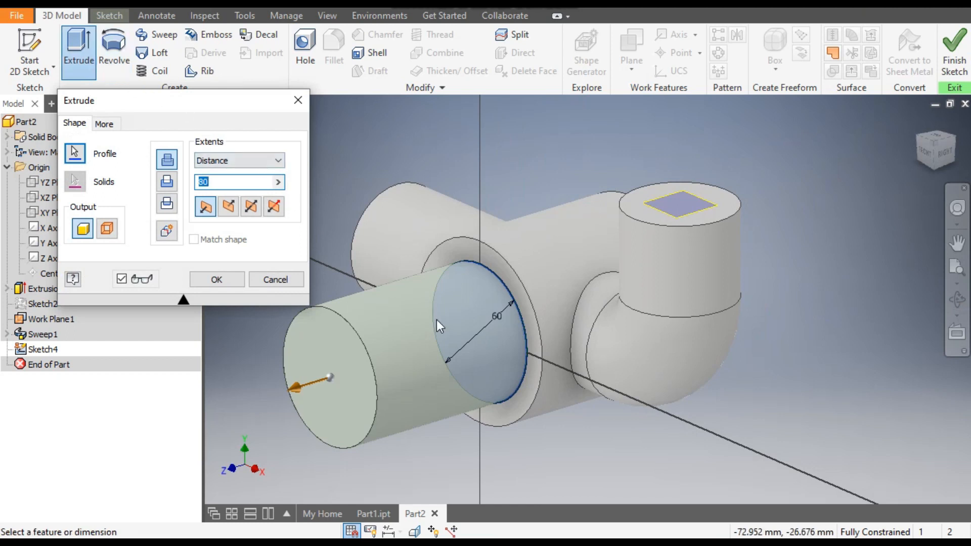
{"action": "left_click", "coordinate": [162, 184]}
{"action": "double_click", "coordinate": [200, 182]}
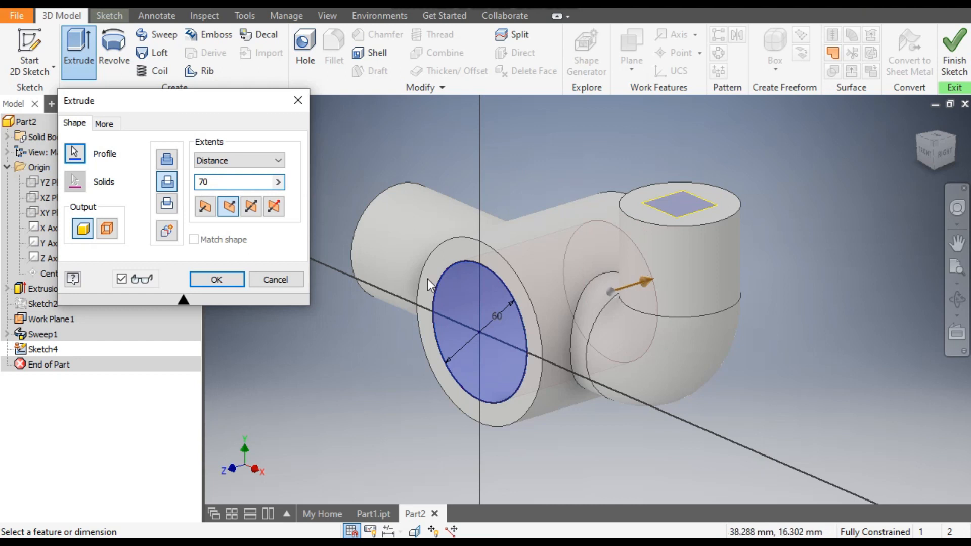
{"action": "left_click", "coordinate": [228, 280]}
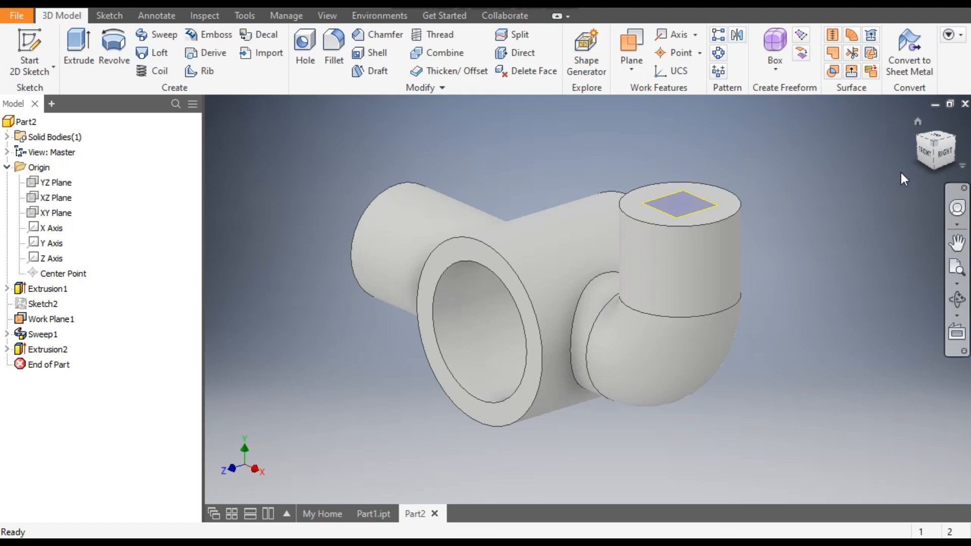
Start a sketch on the horizontal pipe's end face, draw a 60 mm diameter circle centred on the origin, and finish the sketch
{"action": "middle_click_drag", "start_coordinate": [901, 172], "coordinate": [901, 209], "text": "shift"}
{"action": "key", "text": "F6"}
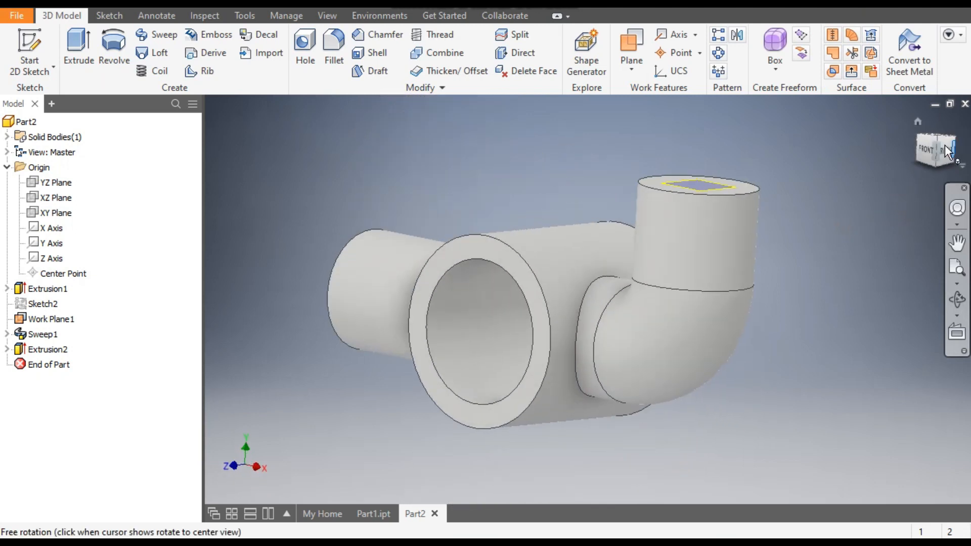
{"action": "middle_click_drag", "start_coordinate": [918, 126], "coordinate": [830, 272], "text": "shift"}
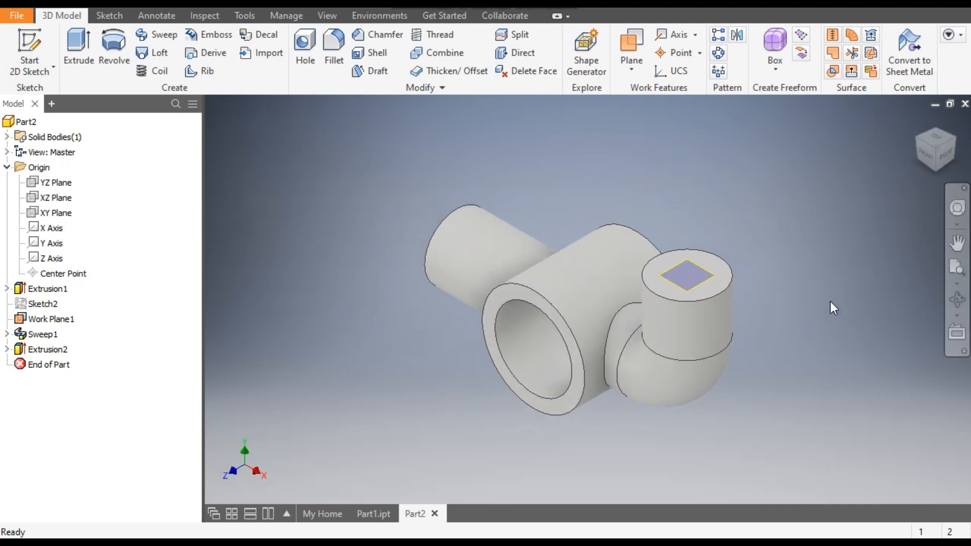
{"action": "middle_click_drag", "start_coordinate": [912, 141], "coordinate": [878, 203], "text": "shift"}
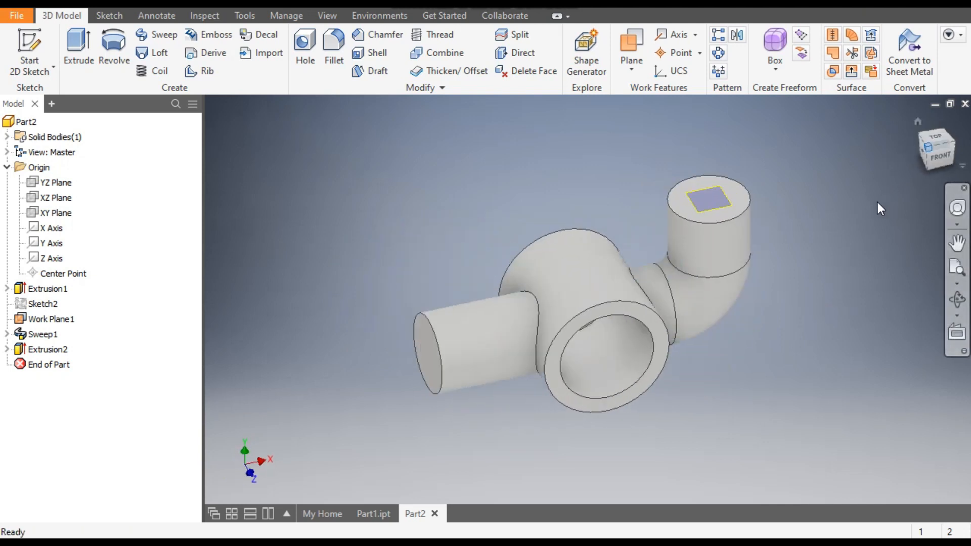
{"action": "key", "text": "F6"}
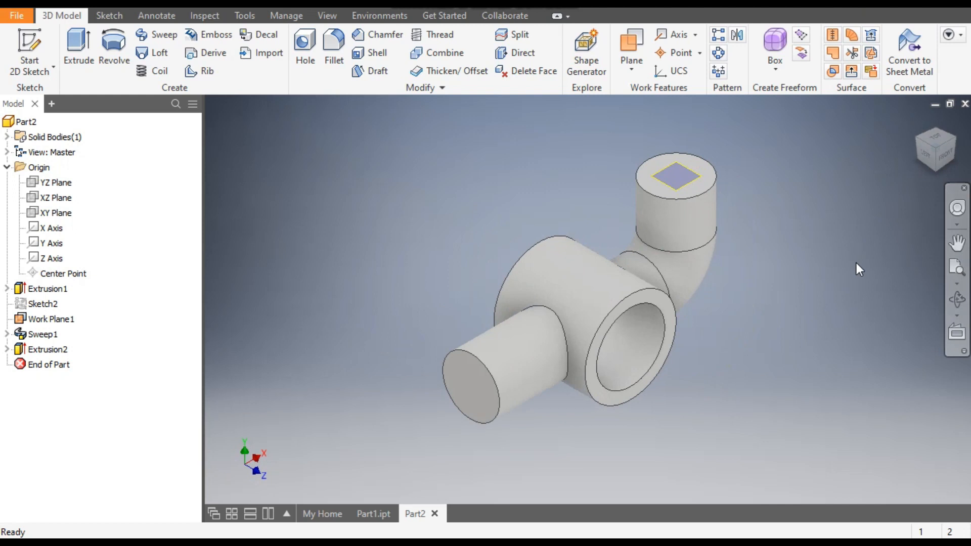
{"action": "left_click", "coordinate": [469, 389]}
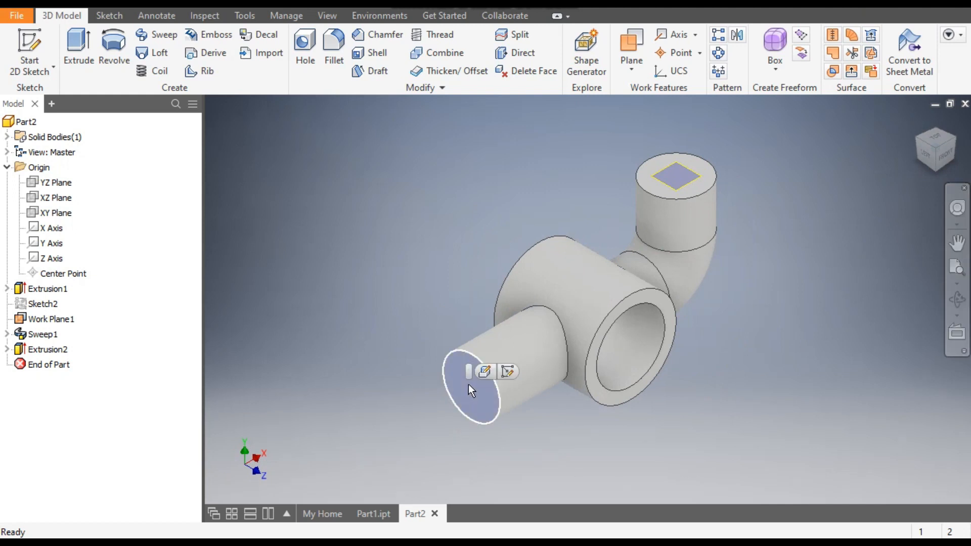
{"action": "left_click", "coordinate": [506, 370]}
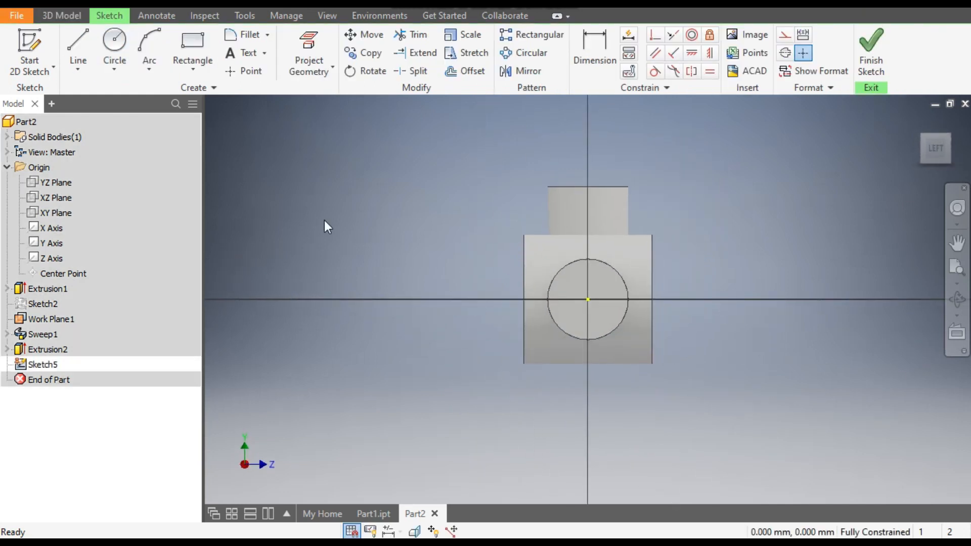
{"action": "left_click", "coordinate": [121, 51]}
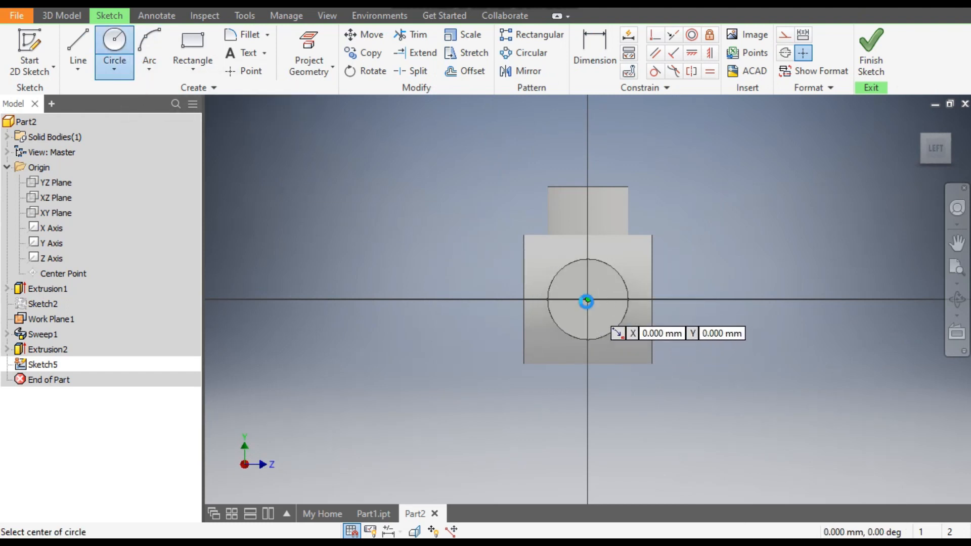
{"action": "left_click", "coordinate": [586, 301]}
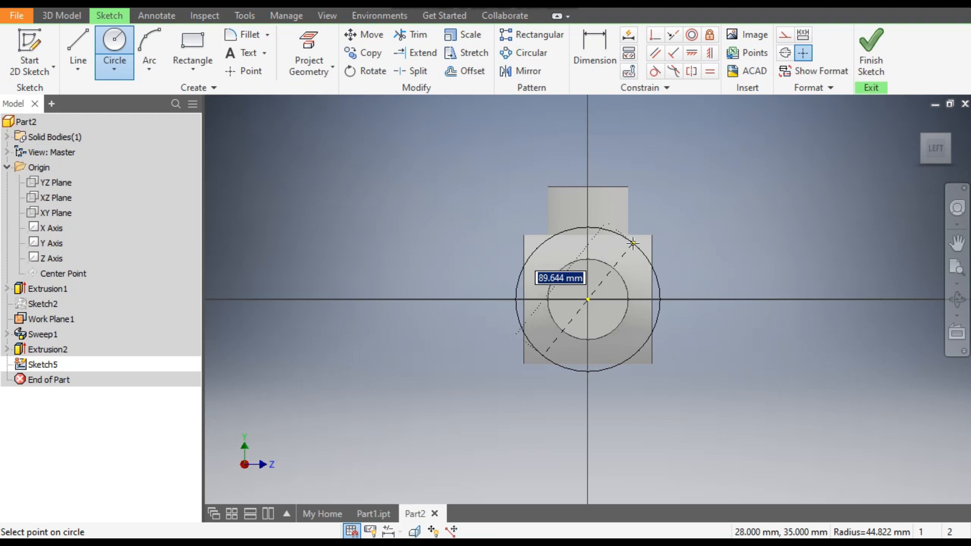
{"action": "type", "text": "60"}
{"action": "key", "text": "Return"}
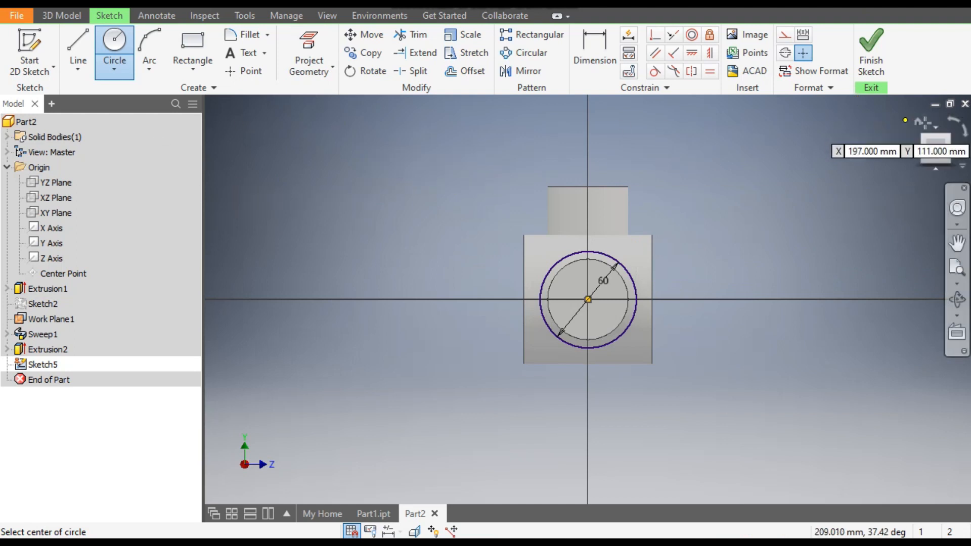
{"action": "left_click", "coordinate": [871, 51]}
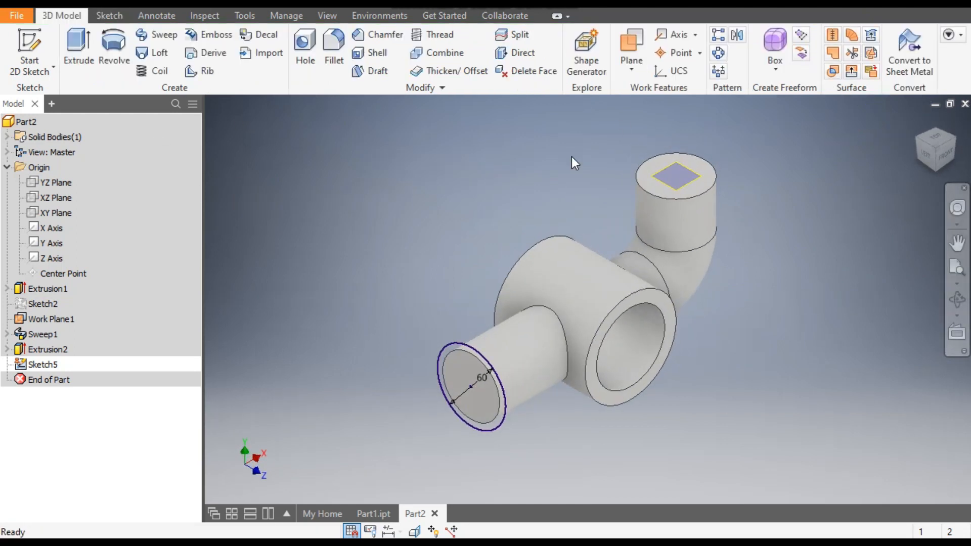
Extrude the 60 mm circle 20 mm back along the horizontal pipe as a join to form a collar
{"action": "left_click", "coordinate": [76, 46]}
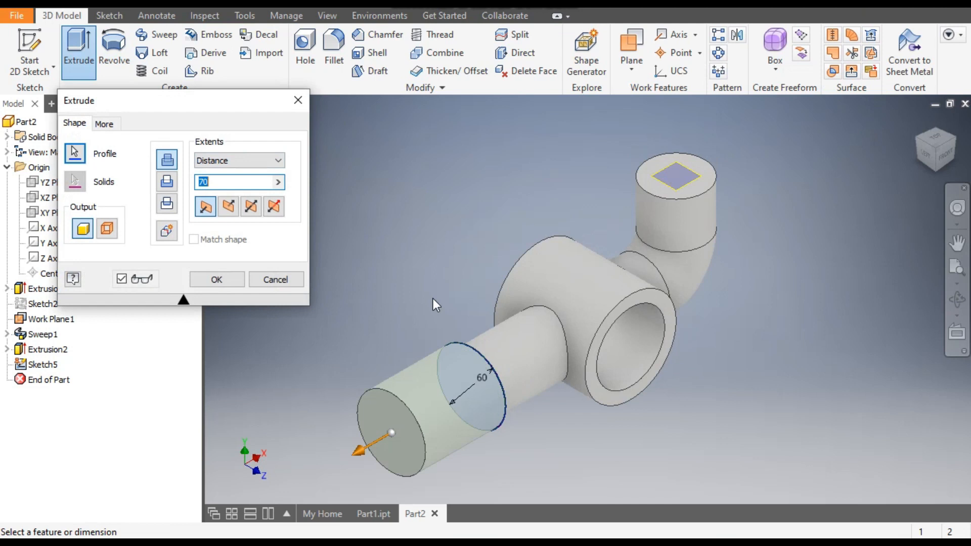
{"action": "left_click", "coordinate": [228, 208]}
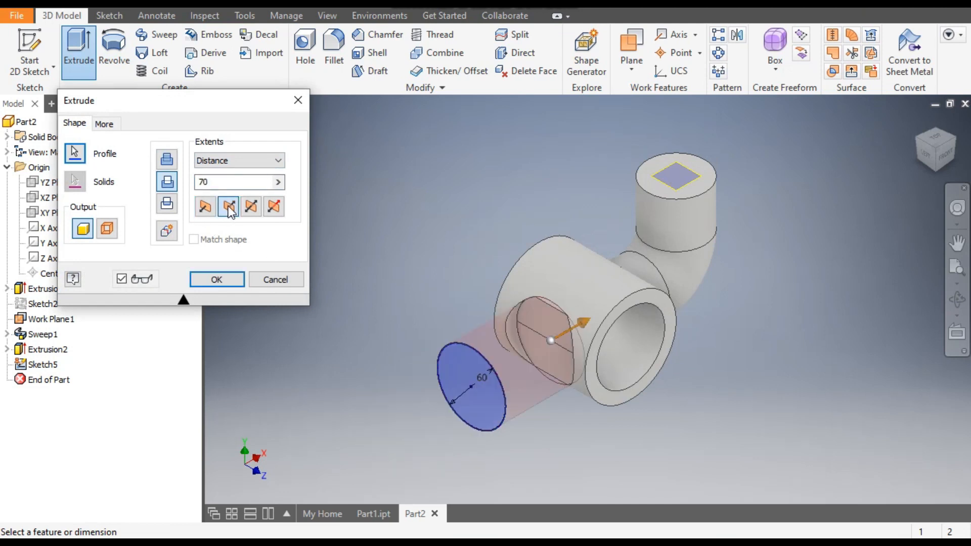
{"action": "double_click", "coordinate": [216, 183]}
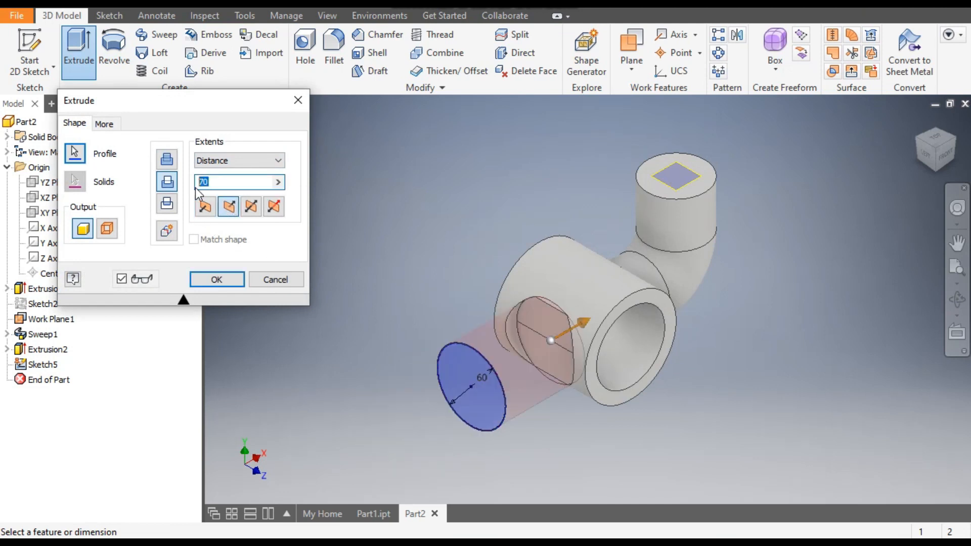
{"action": "type", "text": "20"}
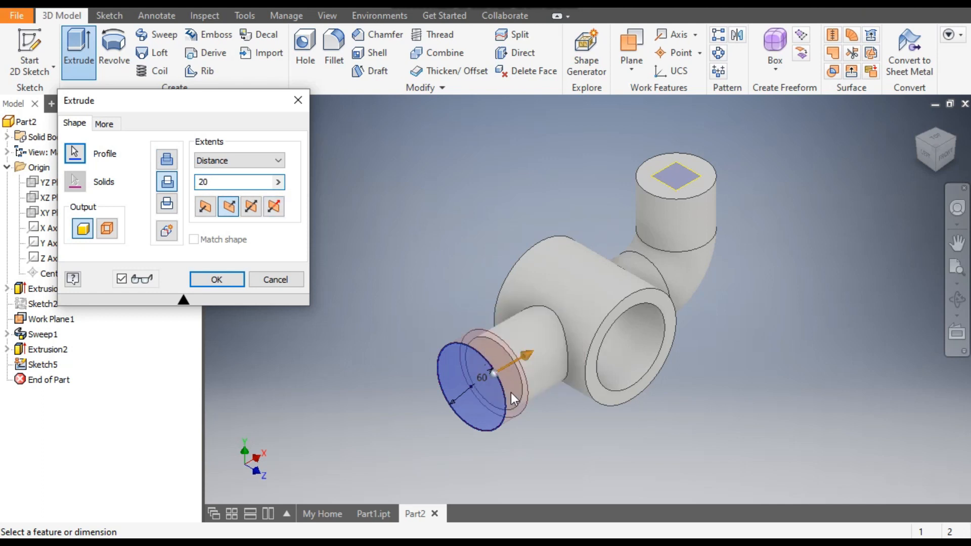
{"action": "left_click", "coordinate": [169, 165]}
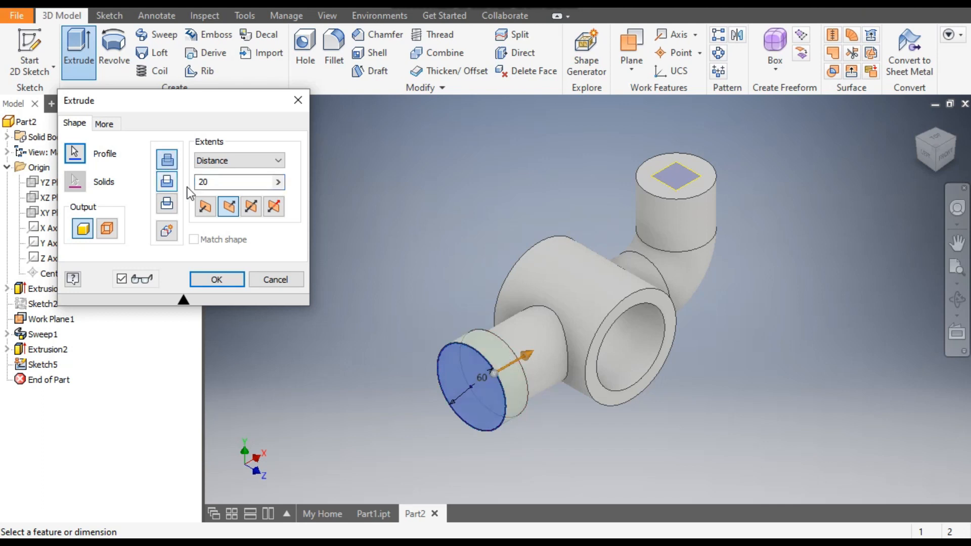
{"action": "left_click", "coordinate": [217, 280]}
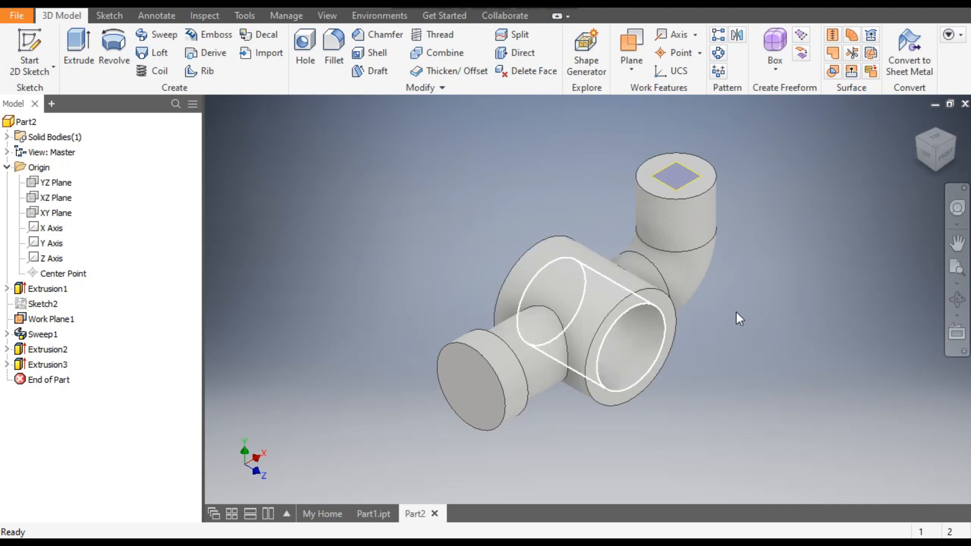
Start a sketch on the upper end face of the vertical pipe and consult the finished valve body in Part1.ipt before returning to Part2
{"action": "left_click", "coordinate": [697, 161]}
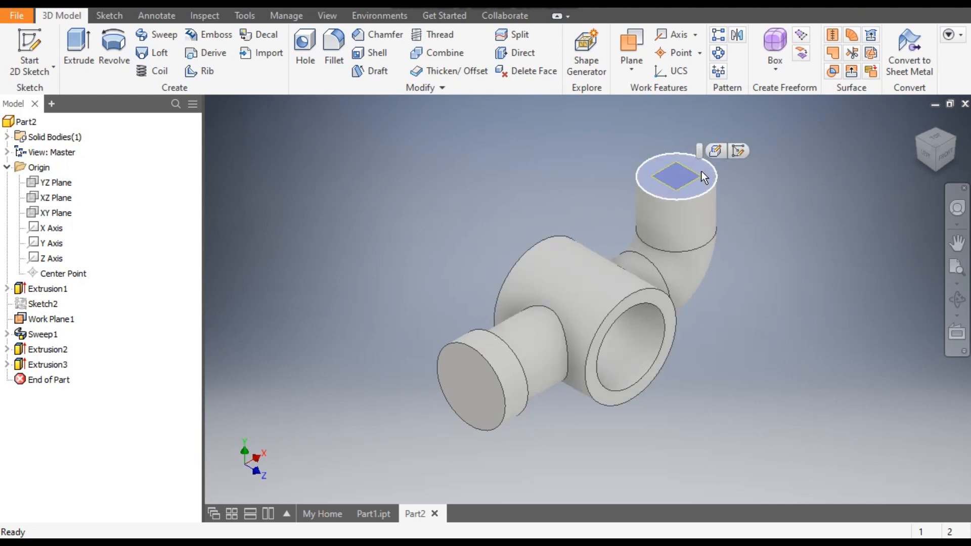
{"action": "left_click", "coordinate": [741, 151]}
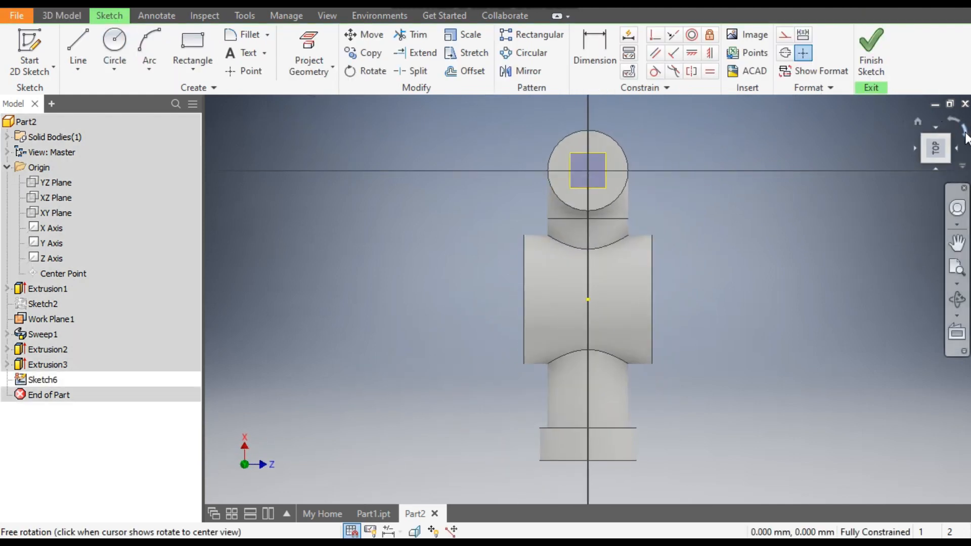
{"action": "left_click", "coordinate": [963, 130]}
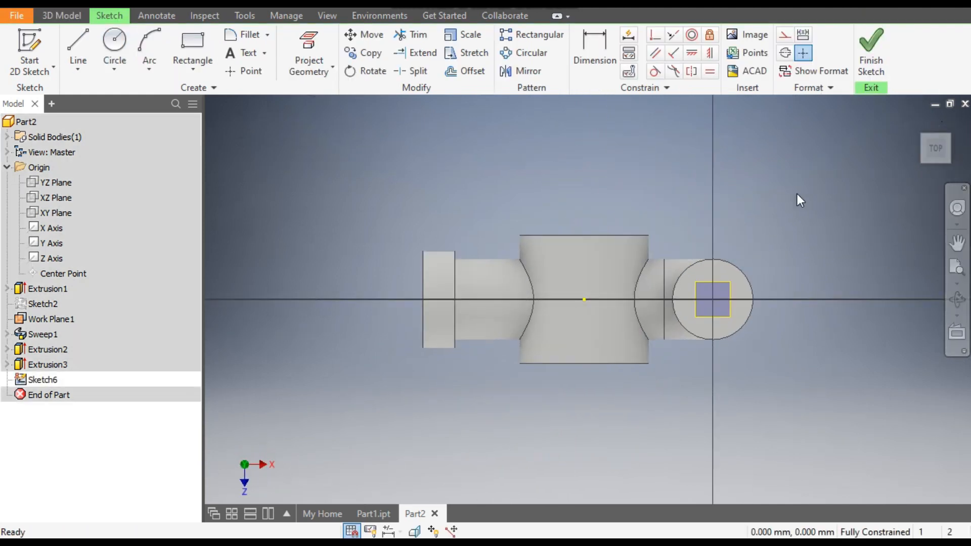
{"action": "left_click", "coordinate": [377, 513]}
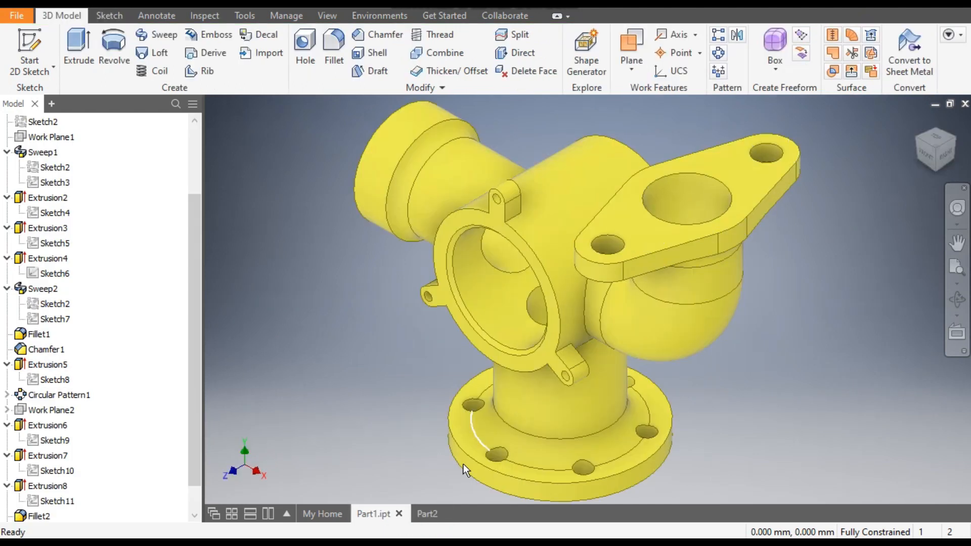
{"action": "left_click", "coordinate": [430, 514]}
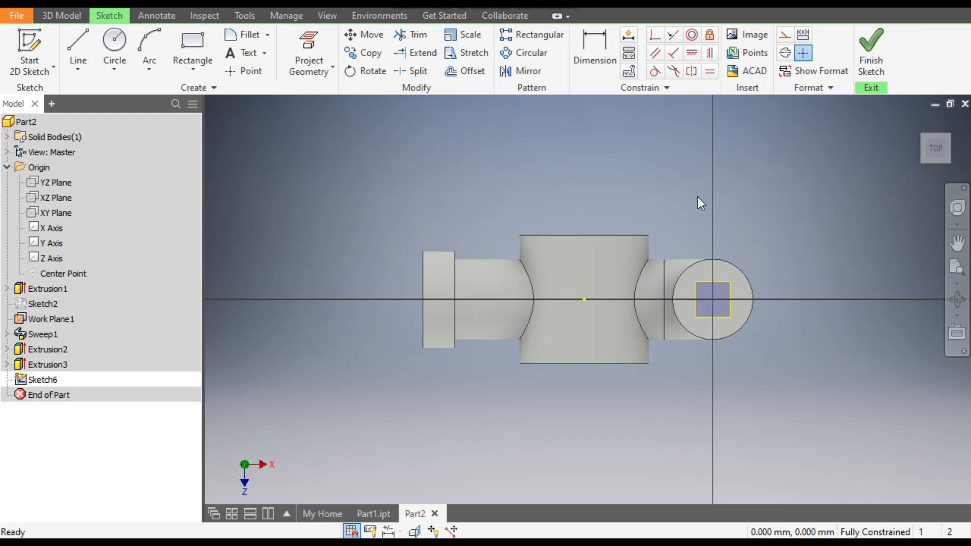
Draw a 60 mm diameter circle centred on the vertical pipe's upper end face
{"action": "left_click", "coordinate": [115, 43]}
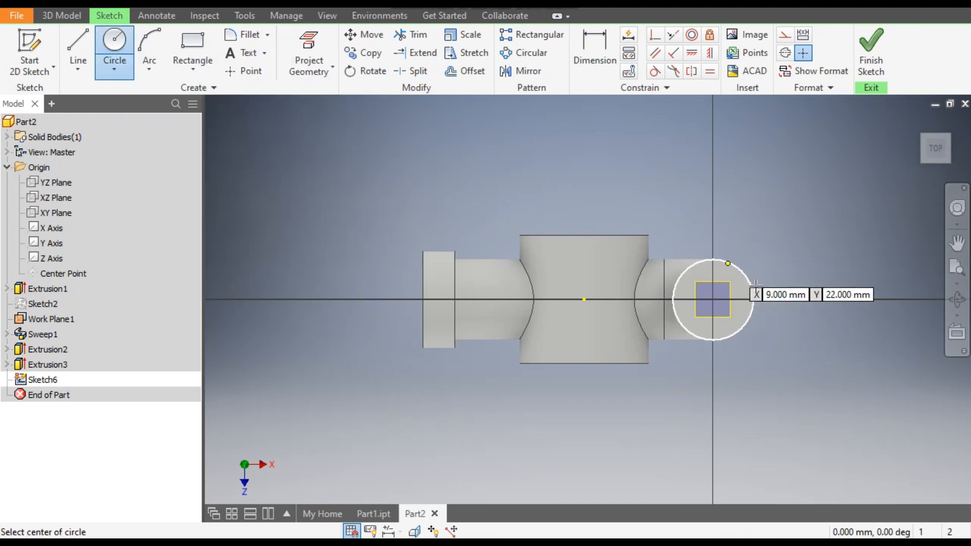
{"action": "left_click", "coordinate": [712, 298]}
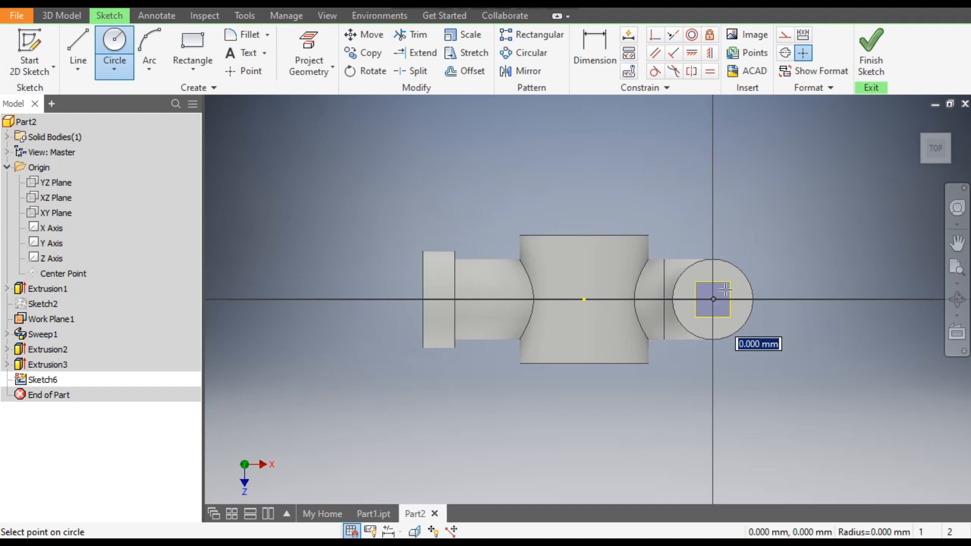
{"action": "type", "text": "60"}
{"action": "key", "text": "Return"}
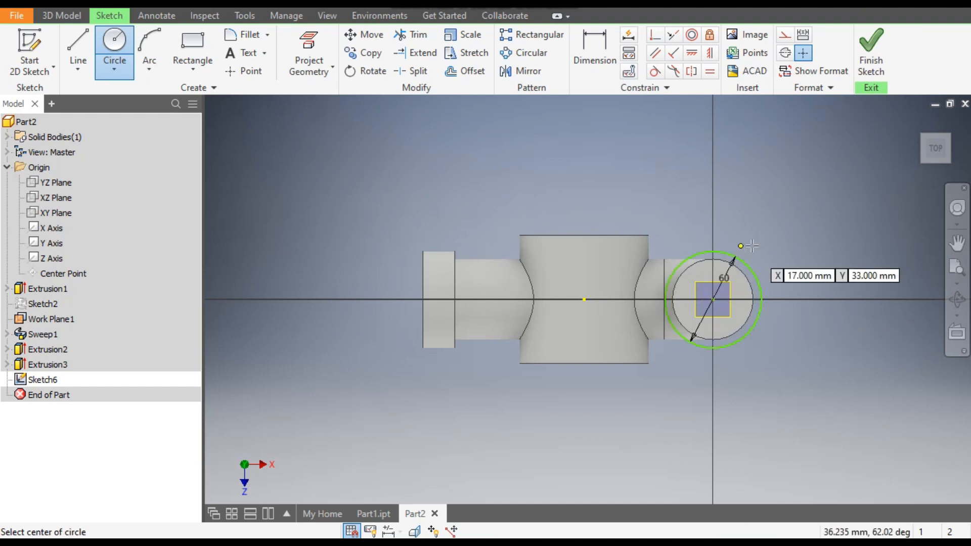
Draw concentric 30 mm and 15 mm diameter circles on the vertical axis, centred about 73 mm above the pipe centre
{"action": "left_click", "coordinate": [712, 181]}
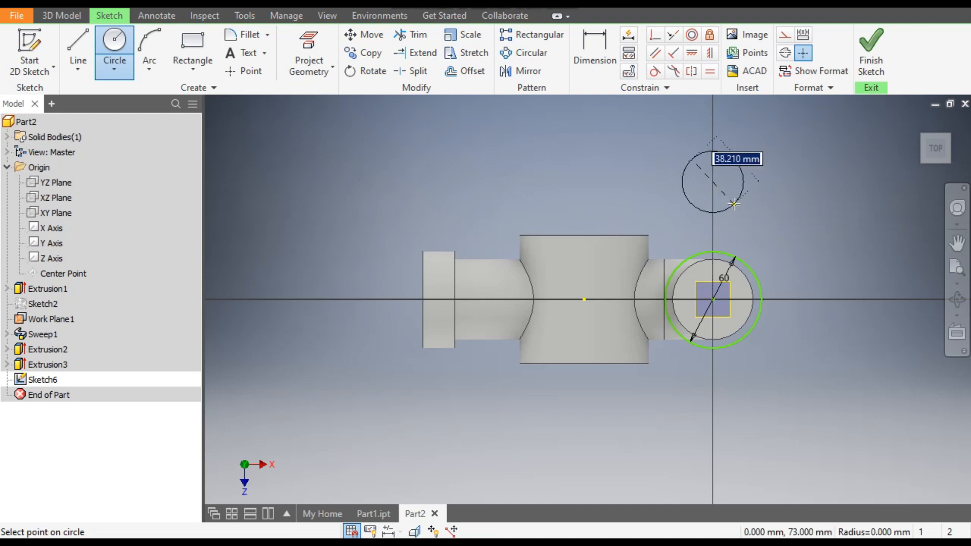
{"action": "type", "text": "30"}
{"action": "key", "text": "Return"}
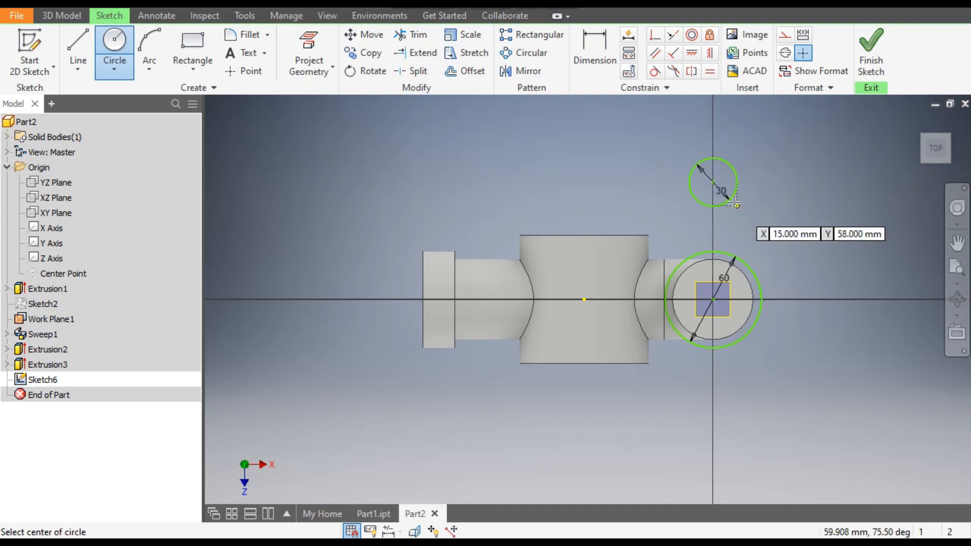
{"action": "left_click", "coordinate": [712, 181]}
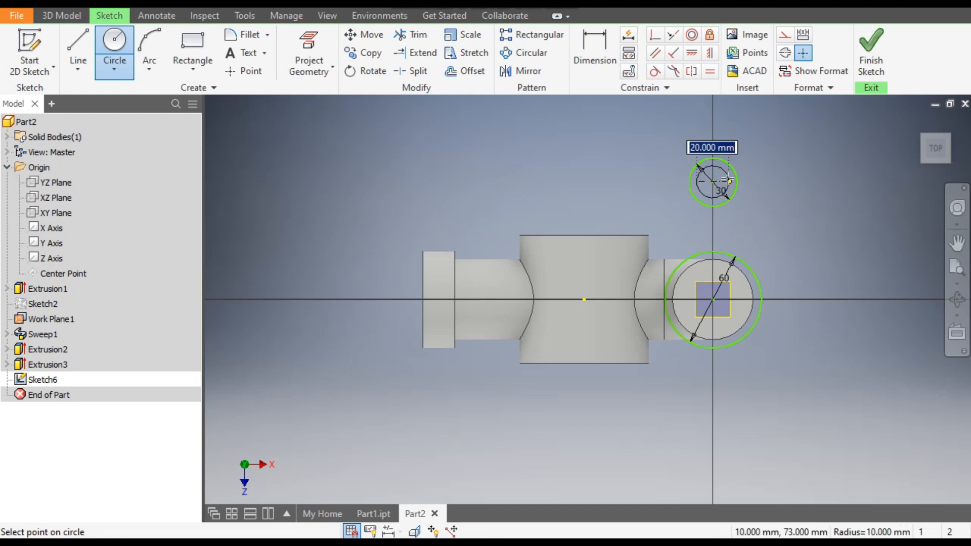
{"action": "type", "text": "15"}
{"action": "key", "text": "Return"}
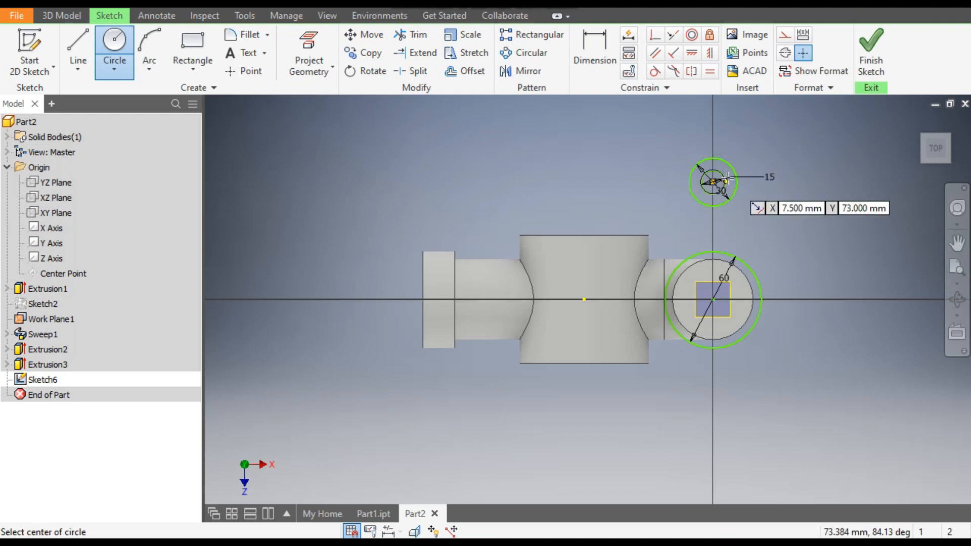
Draw two lines joining the left and right sides of the 30 mm circle to the matching sides of the 60 mm circle
{"action": "left_click", "coordinate": [78, 37]}
{"action": "scroll", "coordinate": [713, 250], "scroll_direction": "up", "scroll_amount": 3}
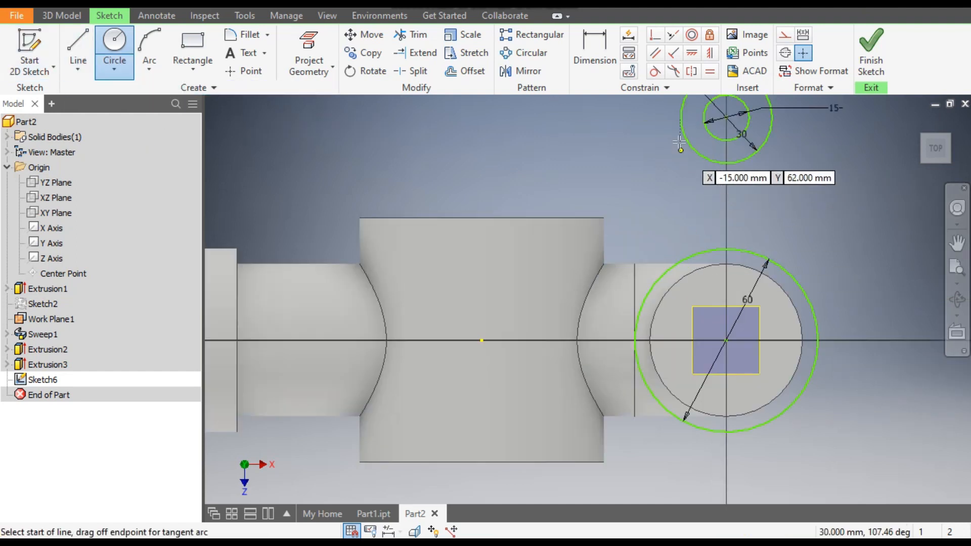
{"action": "left_click", "coordinate": [681, 118]}
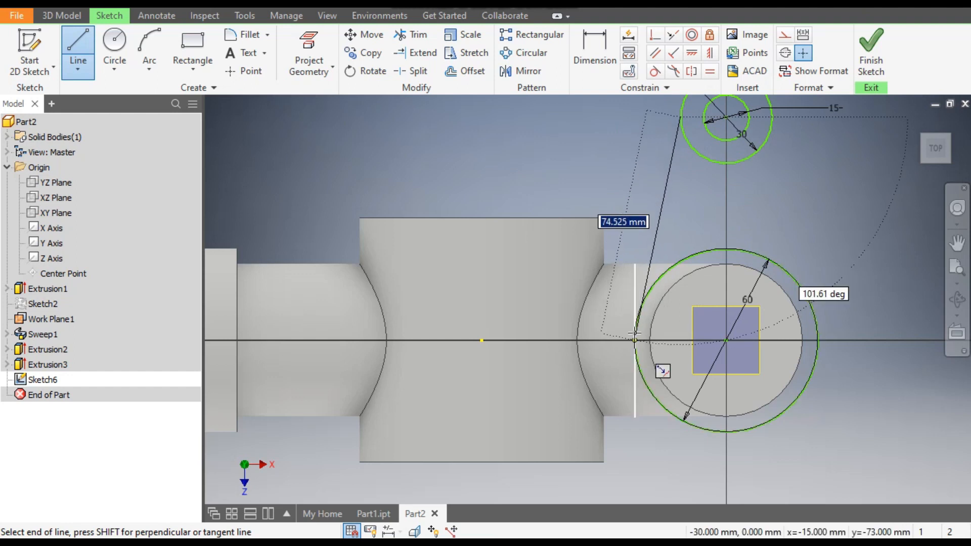
{"action": "scroll", "coordinate": [634, 333], "scroll_direction": "up", "scroll_amount": 3}
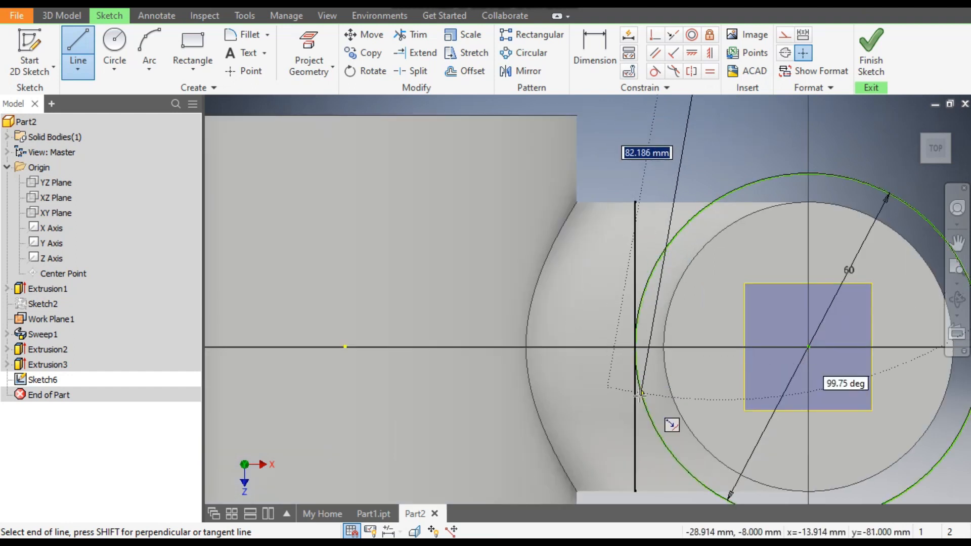
{"action": "left_click", "coordinate": [644, 290]}
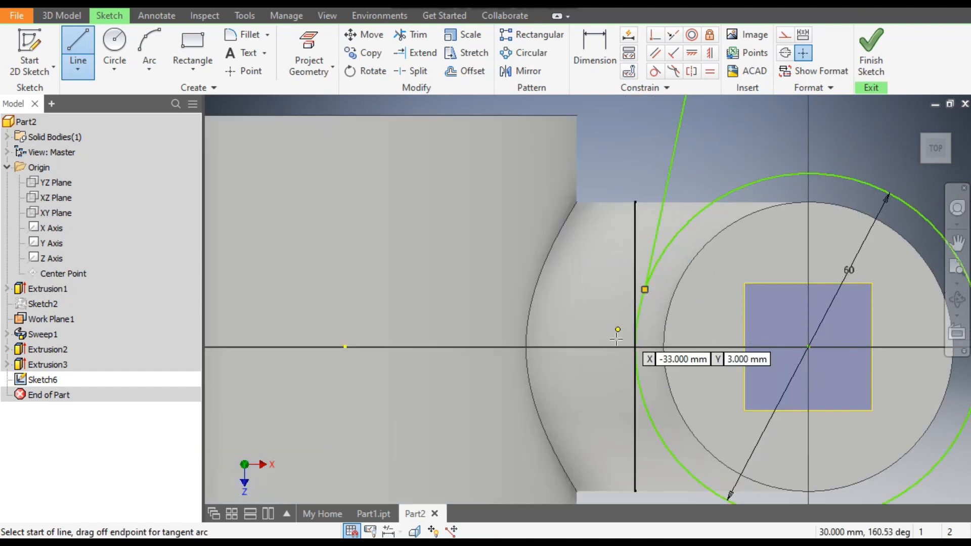
{"action": "scroll", "coordinate": [616, 337], "scroll_direction": "down", "scroll_amount": 4}
{"action": "left_click", "coordinate": [653, 194]}
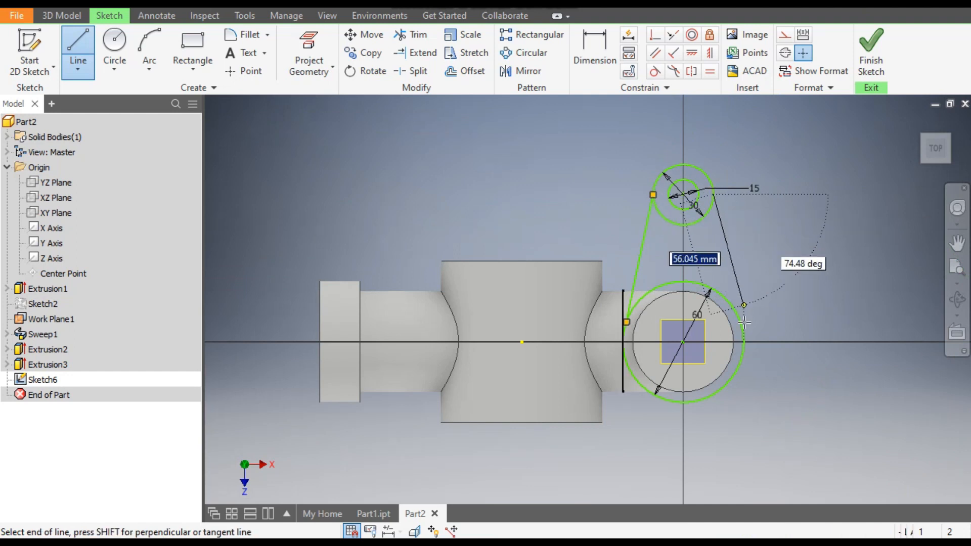
{"action": "left_click", "coordinate": [744, 339]}
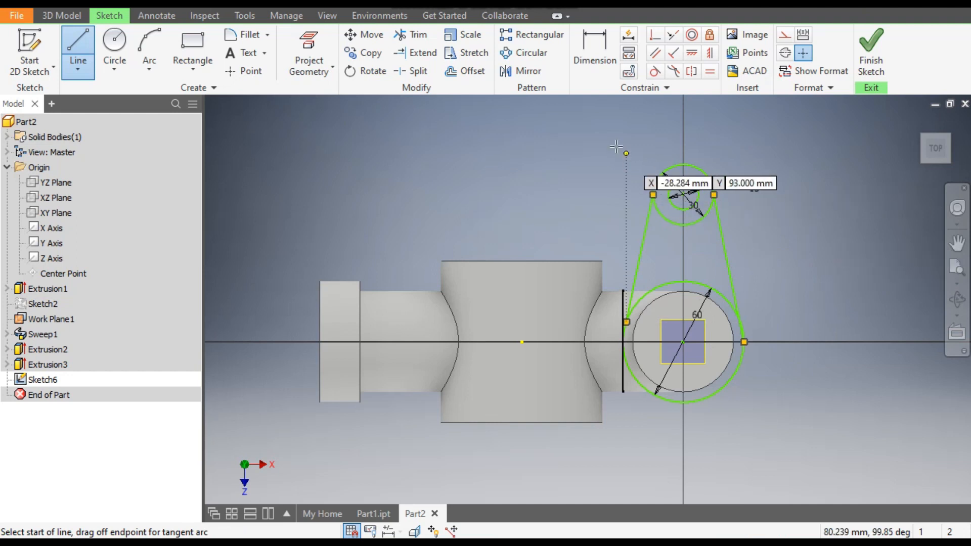
Dimension the vertical distance between the centres of the 60 mm circle and the small circles as 50 mm
{"action": "left_click", "coordinate": [610, 53]}
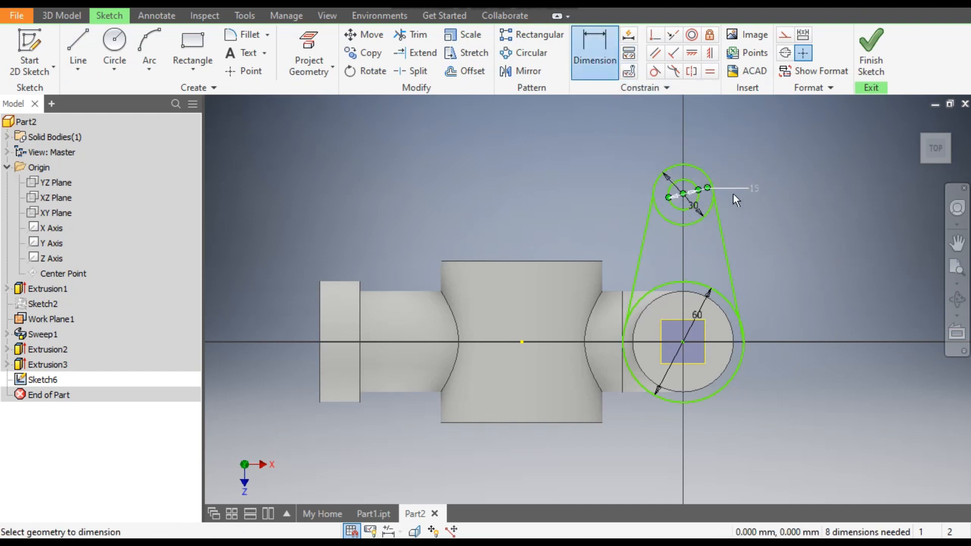
{"action": "left_click", "coordinate": [684, 342]}
{"action": "left_click", "coordinate": [768, 272]}
{"action": "type", "text": "50"}
{"action": "key", "text": "Return"}
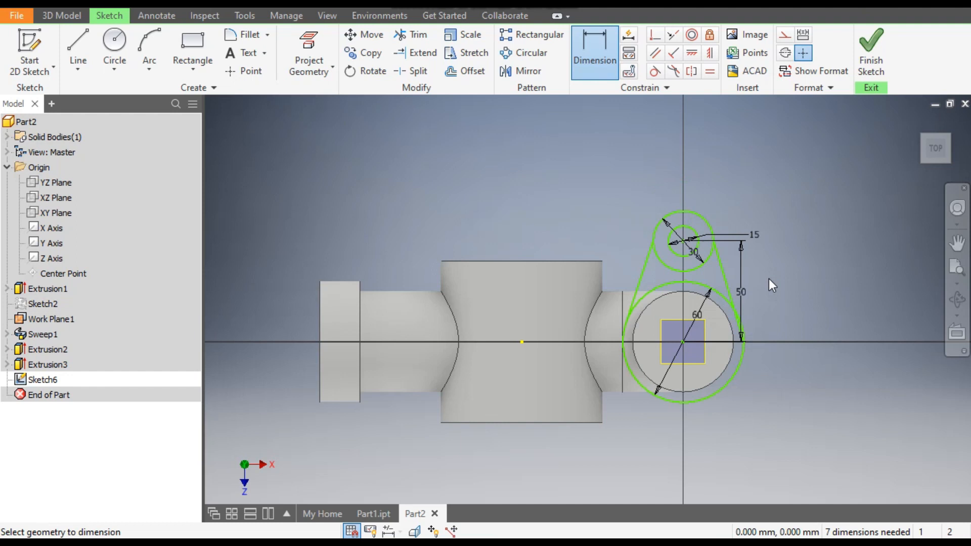
Apply tangent constraints between both side lines and the 30 mm and 60 mm circles
{"action": "scroll", "coordinate": [684, 360], "scroll_direction": "up", "scroll_amount": 4}
{"action": "scroll", "coordinate": [715, 423], "scroll_direction": "down", "scroll_amount": 3}
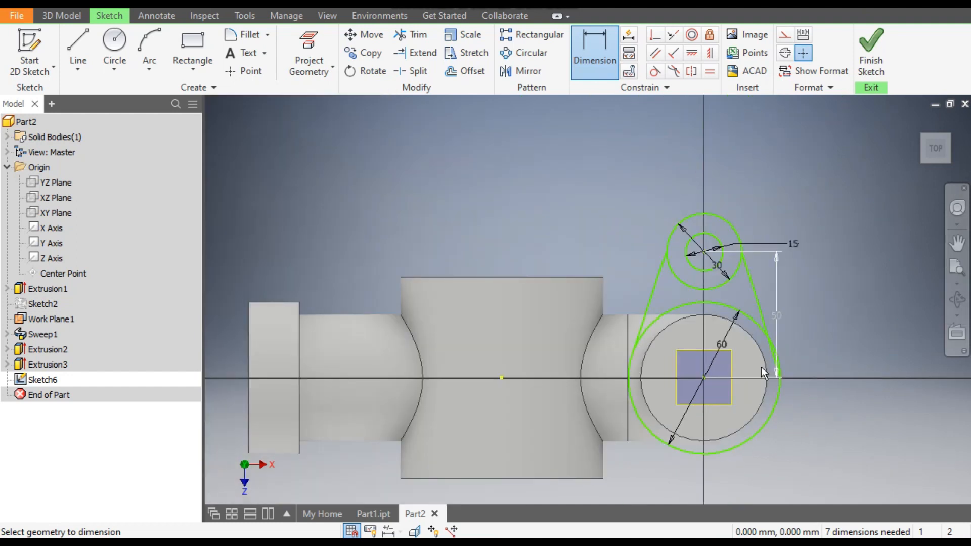
{"action": "scroll", "coordinate": [761, 366], "scroll_direction": "up", "scroll_amount": 4}
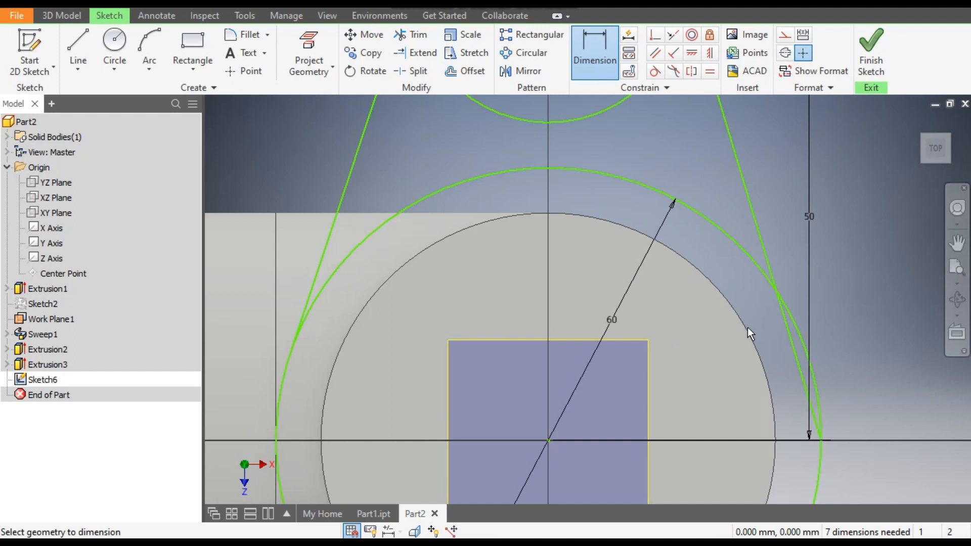
{"action": "scroll", "coordinate": [747, 327], "scroll_direction": "down", "scroll_amount": 3}
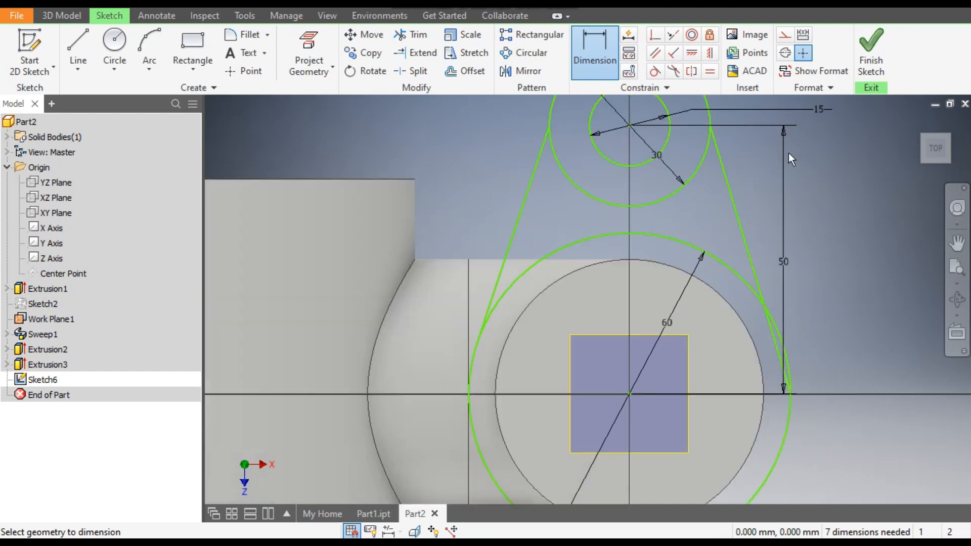
{"action": "left_click", "coordinate": [655, 72]}
{"action": "left_click", "coordinate": [730, 185]}
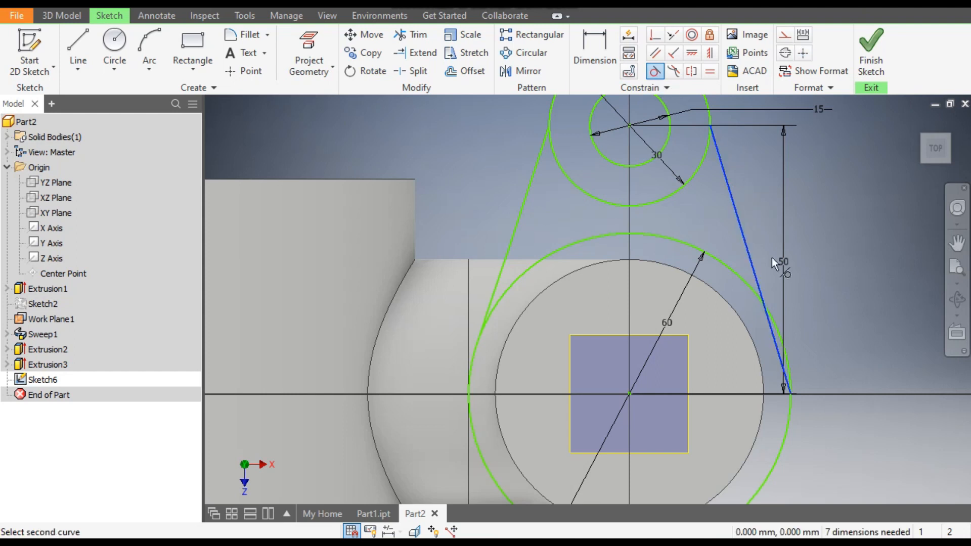
{"action": "left_click", "coordinate": [743, 279]}
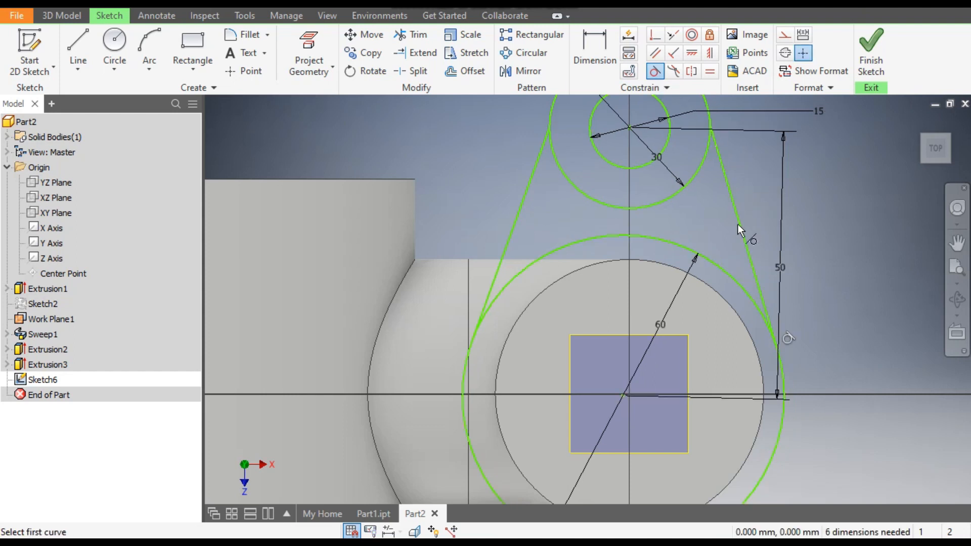
{"action": "left_click", "coordinate": [512, 232]}
{"action": "left_click", "coordinate": [526, 268]}
{"action": "scroll", "coordinate": [544, 258], "scroll_direction": "down", "scroll_amount": 3}
{"action": "left_click", "coordinate": [539, 223]}
{"action": "left_click", "coordinate": [562, 225]}
{"action": "left_click", "coordinate": [661, 239]}
{"action": "left_click", "coordinate": [615, 232]}
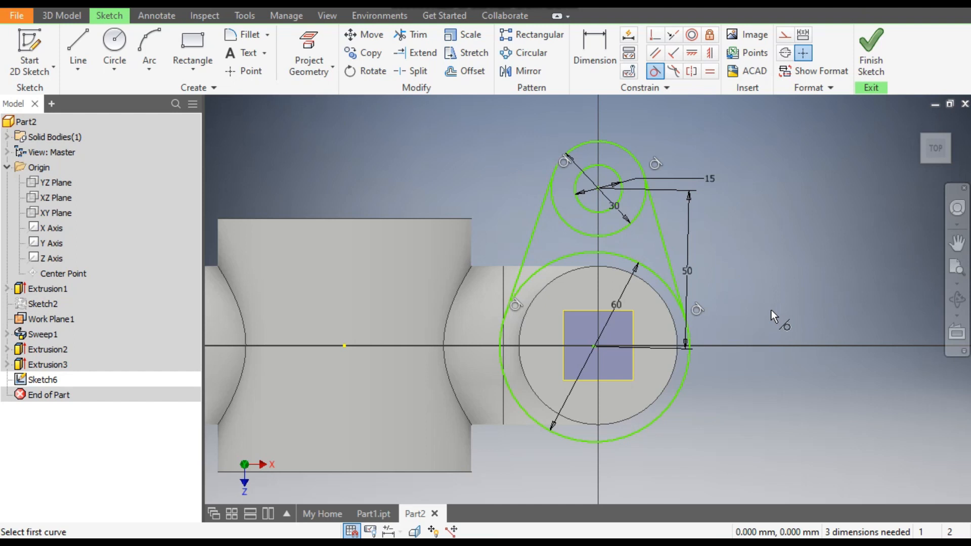
Constrain the 60 mm circle to be concentric with the vertical pipe's circular edge
{"action": "scroll", "coordinate": [596, 371], "scroll_direction": "up", "scroll_amount": 3}
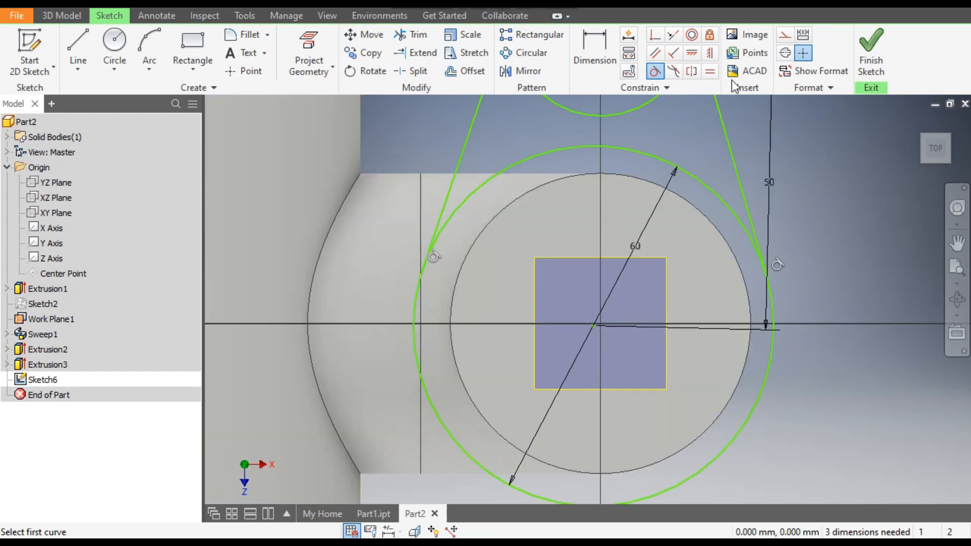
{"action": "left_click", "coordinate": [692, 44]}
{"action": "left_click", "coordinate": [708, 213]}
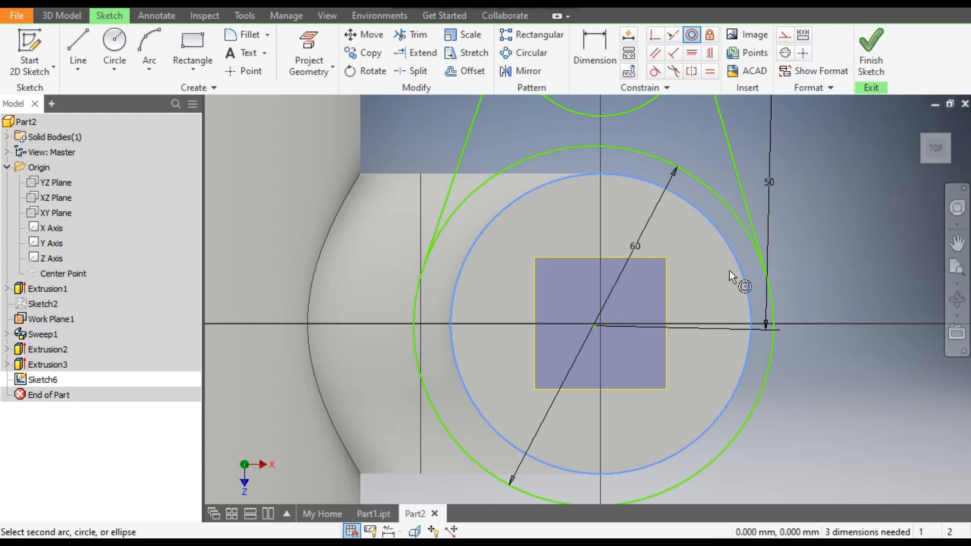
{"action": "scroll", "coordinate": [733, 278], "scroll_direction": "down", "scroll_amount": 3}
{"action": "left_click", "coordinate": [726, 234]}
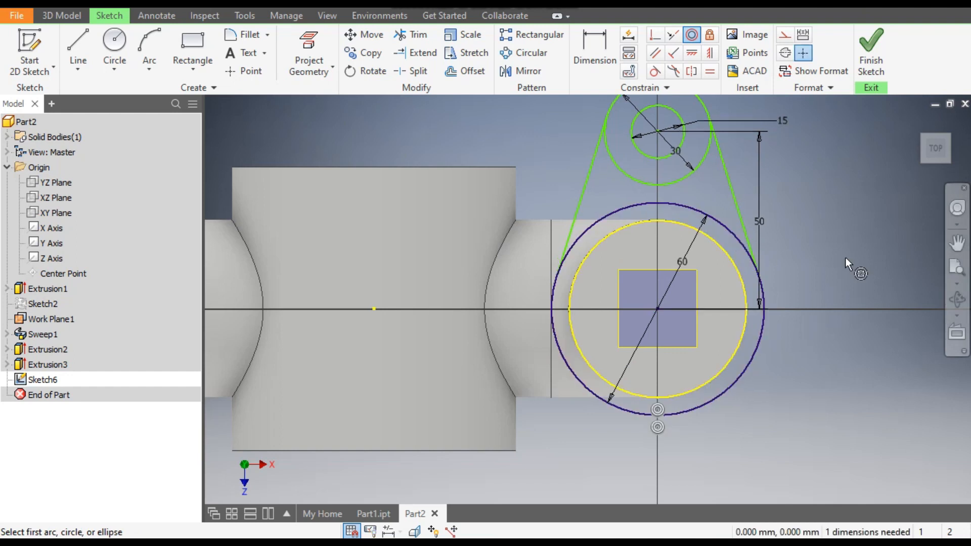
Apply a vertical constraint aligning the small circles' centre with the centre of the 60 mm circle
{"action": "scroll", "coordinate": [726, 338], "scroll_direction": "down", "scroll_amount": 2}
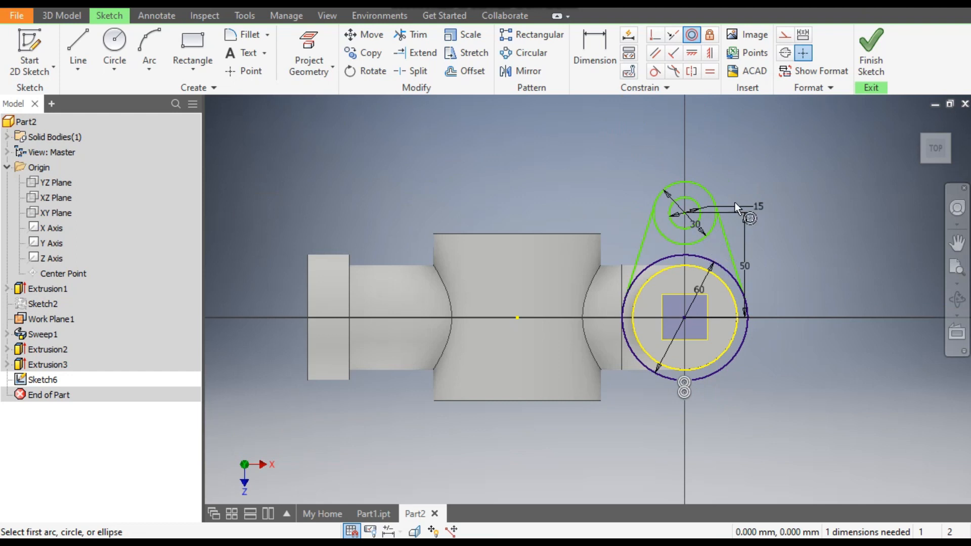
{"action": "left_click", "coordinate": [710, 54]}
{"action": "scroll", "coordinate": [698, 244], "scroll_direction": "up", "scroll_amount": 2}
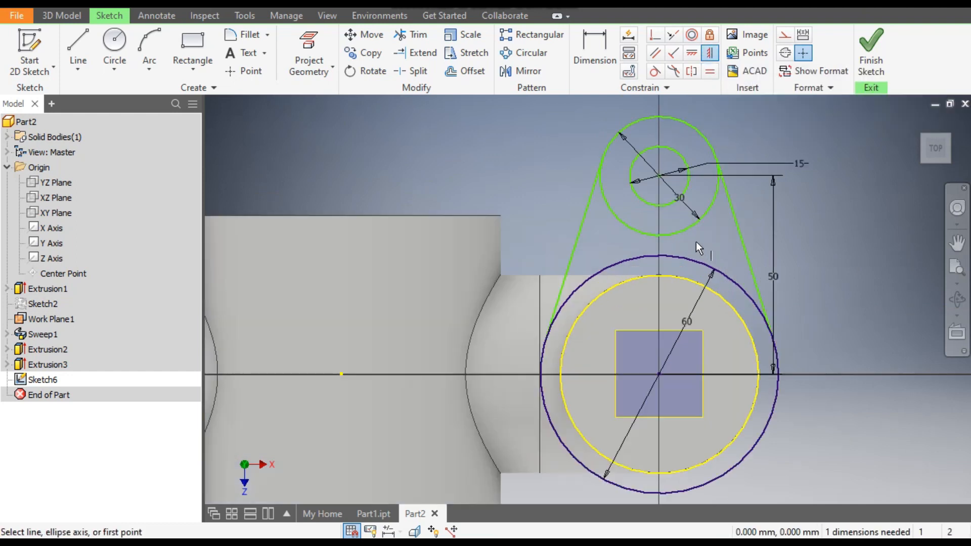
{"action": "left_click", "coordinate": [659, 374]}
{"action": "left_click", "coordinate": [659, 176]}
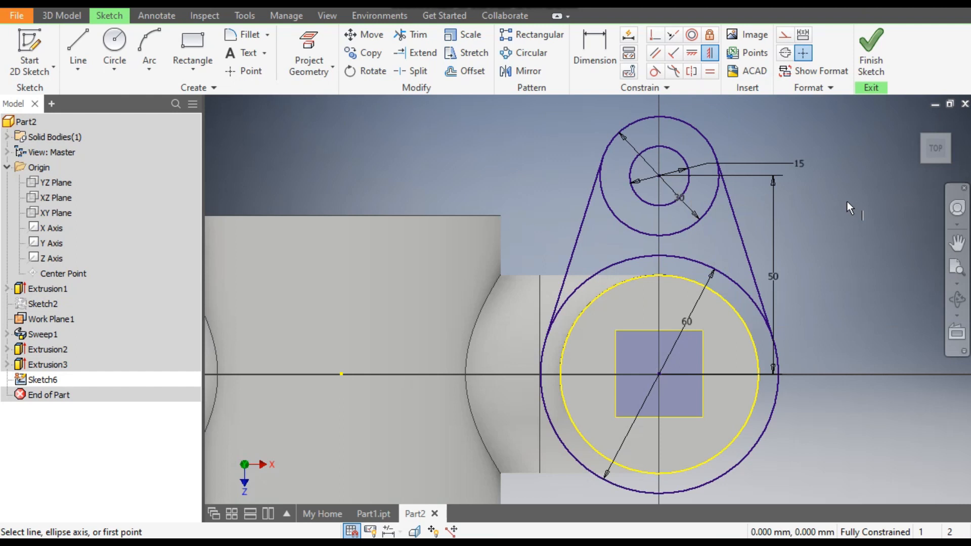
Draw a horizontal line about 76 mm long rightward from the 60 mm circle's centre and convert it to a centerline
{"action": "scroll", "coordinate": [522, 156], "scroll_direction": "down", "scroll_amount": 2}
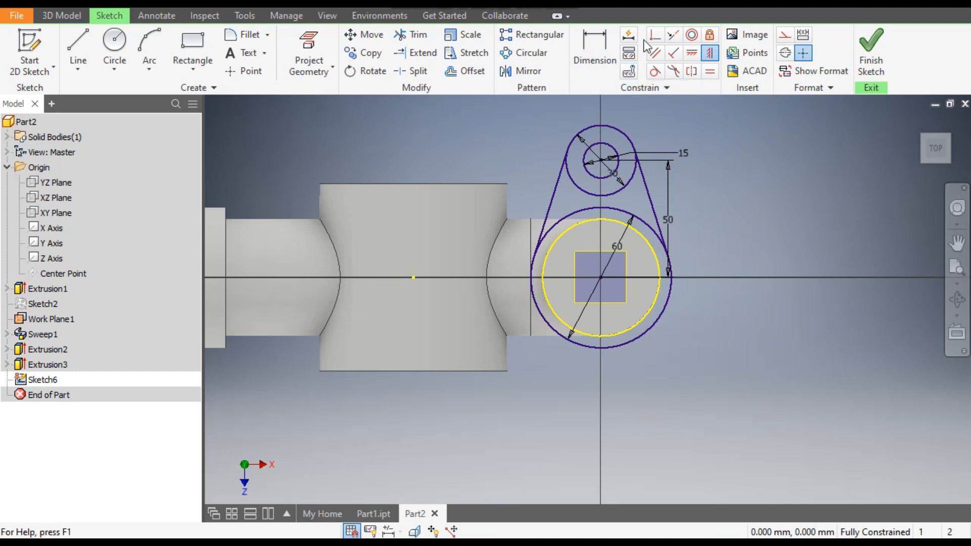
{"action": "left_click", "coordinate": [78, 53]}
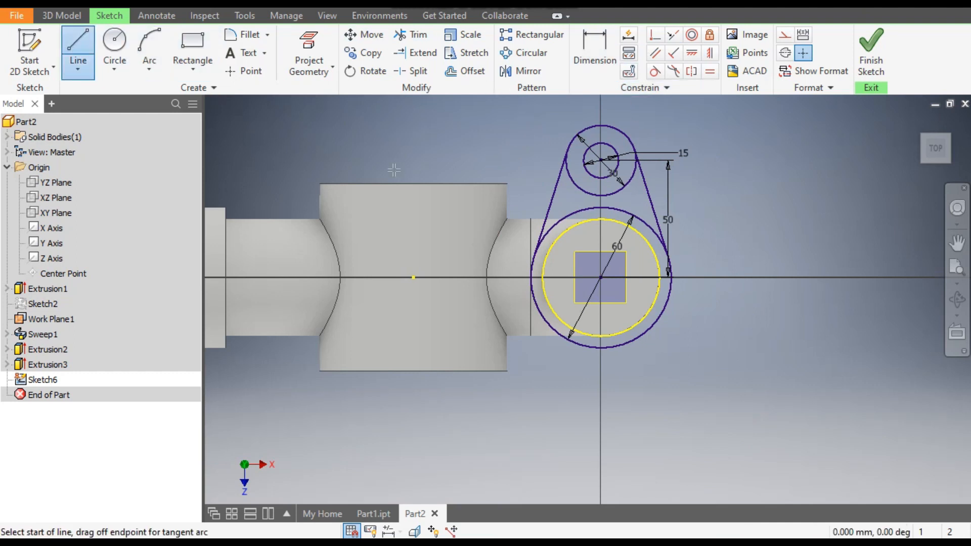
{"action": "left_click", "coordinate": [601, 278]}
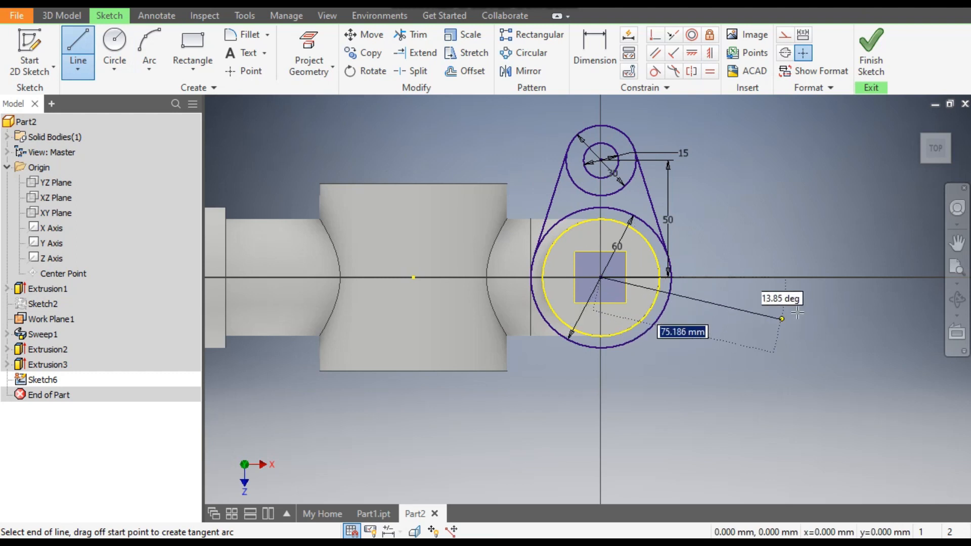
{"action": "left_click", "coordinate": [779, 277]}
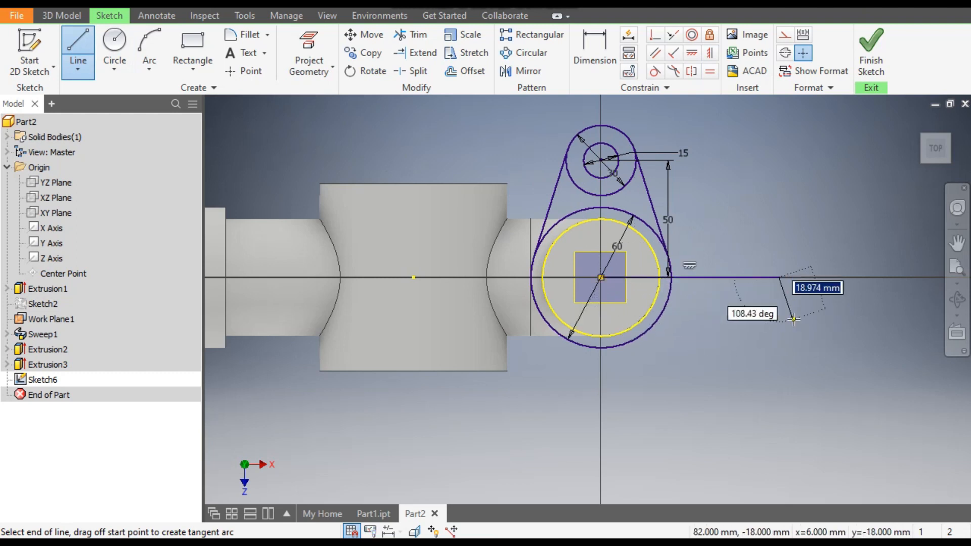
{"action": "key", "text": "Escape"}
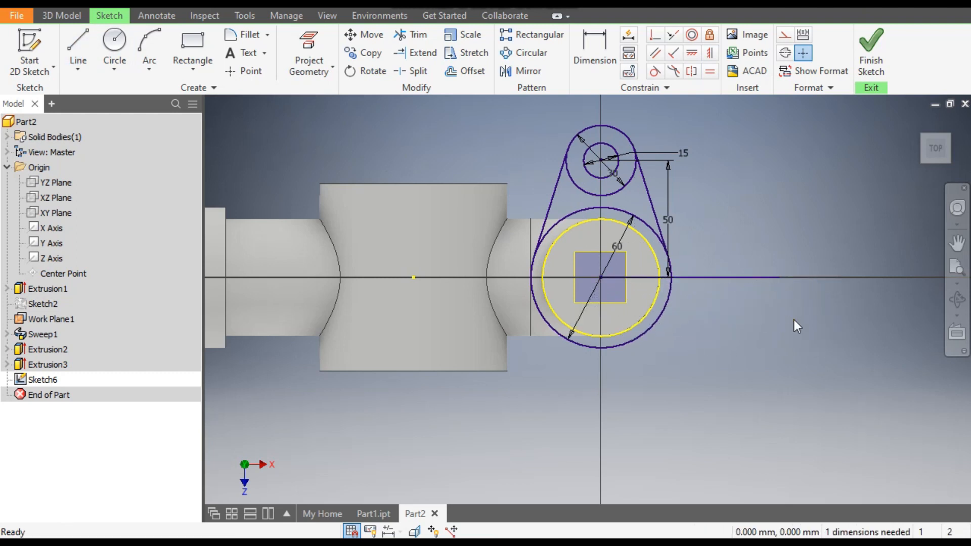
{"action": "left_click", "coordinate": [736, 281]}
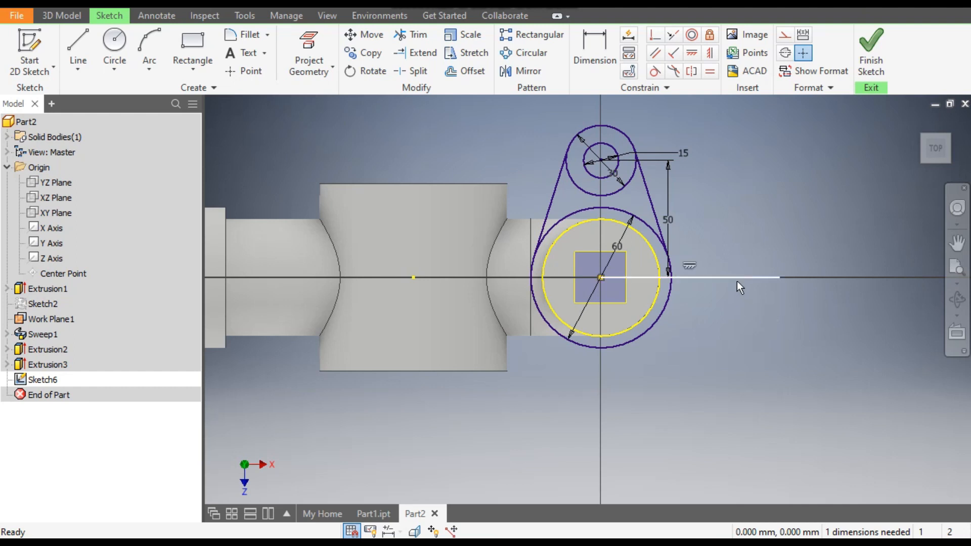
{"action": "left_click", "coordinate": [785, 53]}
{"action": "left_click", "coordinate": [775, 323]}
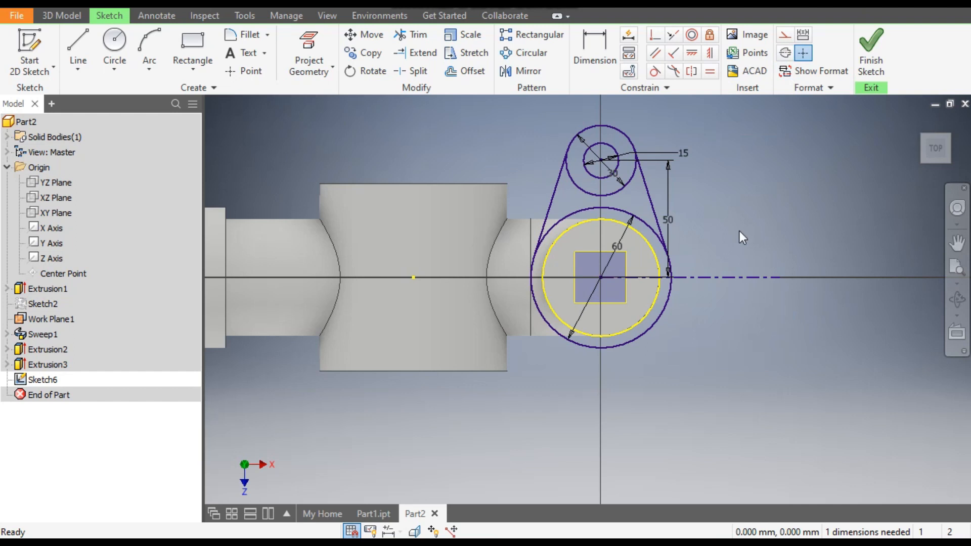
Mirror the upper lug's two circles and side lines about the horizontal centerline to create the opposite lug
{"action": "left_click", "coordinate": [520, 71]}
{"action": "left_click_drag", "start_coordinate": [667, 117], "coordinate": [561, 197]}
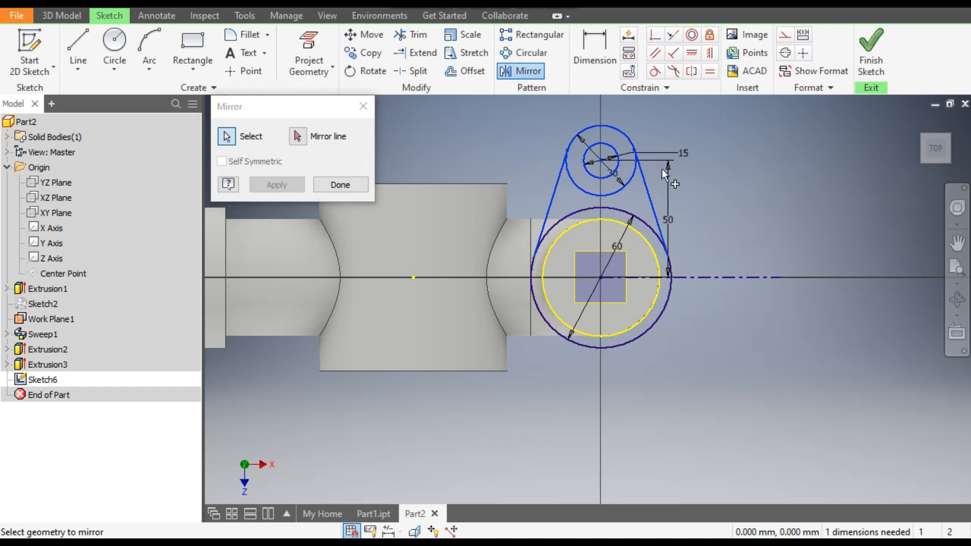
{"action": "left_click", "coordinate": [298, 137]}
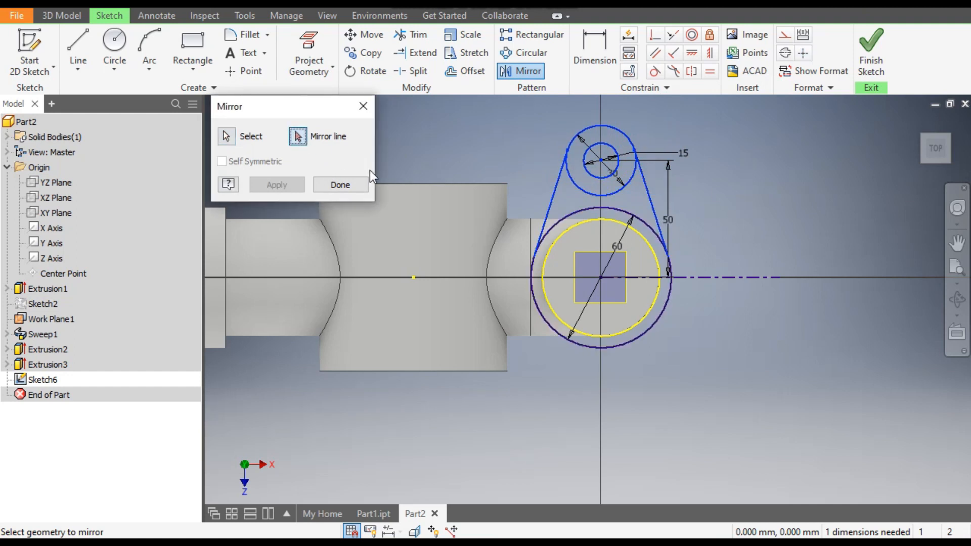
{"action": "left_click", "coordinate": [714, 276]}
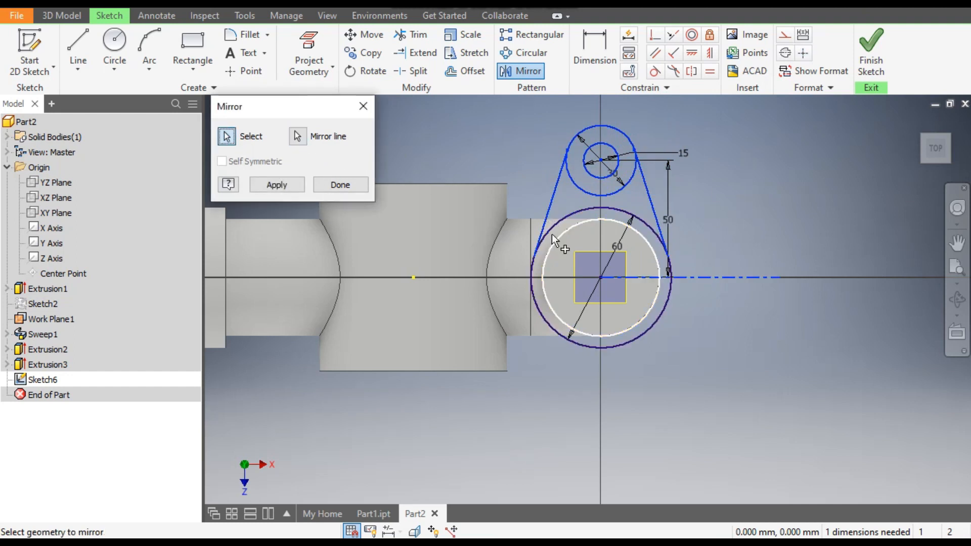
{"action": "left_click", "coordinate": [298, 187]}
{"action": "left_click", "coordinate": [340, 186]}
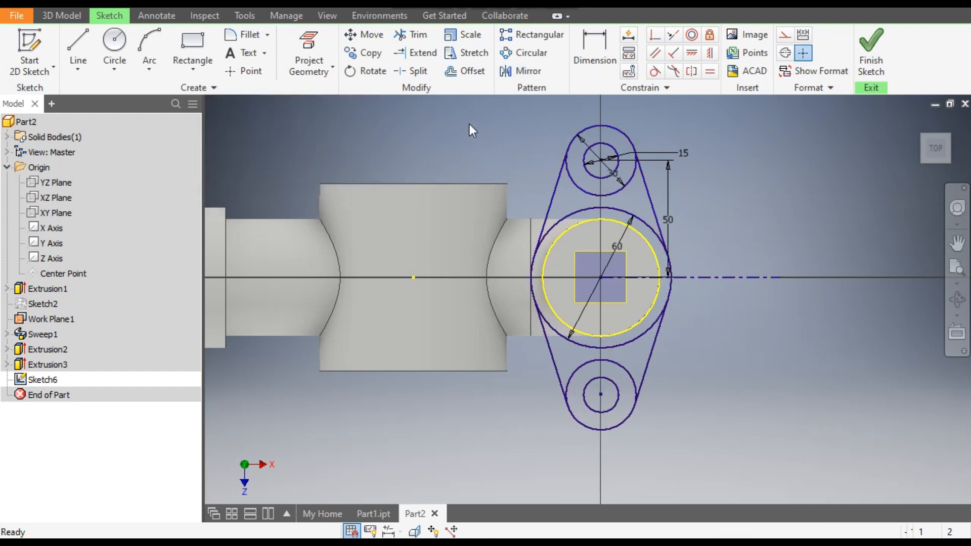
Trim the inner portions of the 60 mm circle and both 30 mm lug circles, leaving only the outer flange outline
{"action": "left_click", "coordinate": [414, 36]}
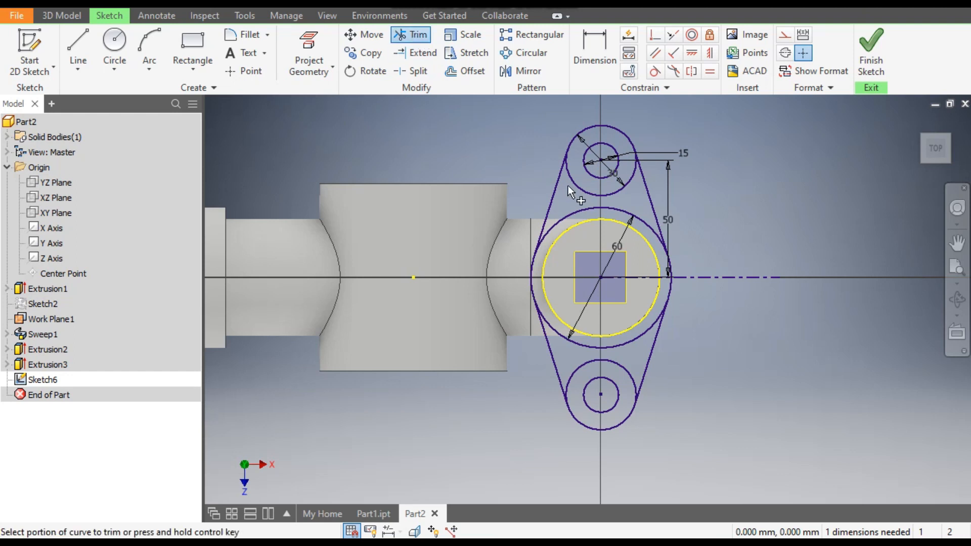
{"action": "left_click", "coordinate": [585, 210]}
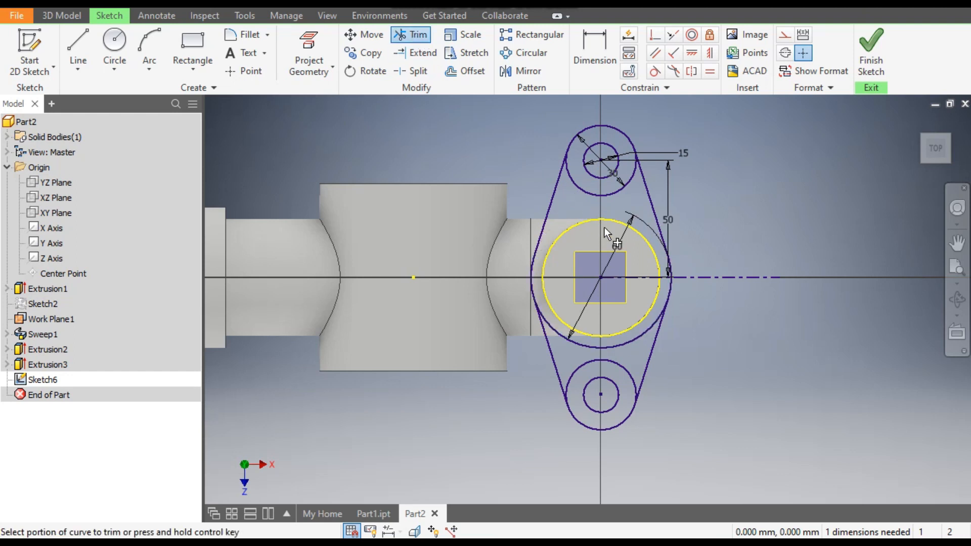
{"action": "left_click", "coordinate": [640, 336]}
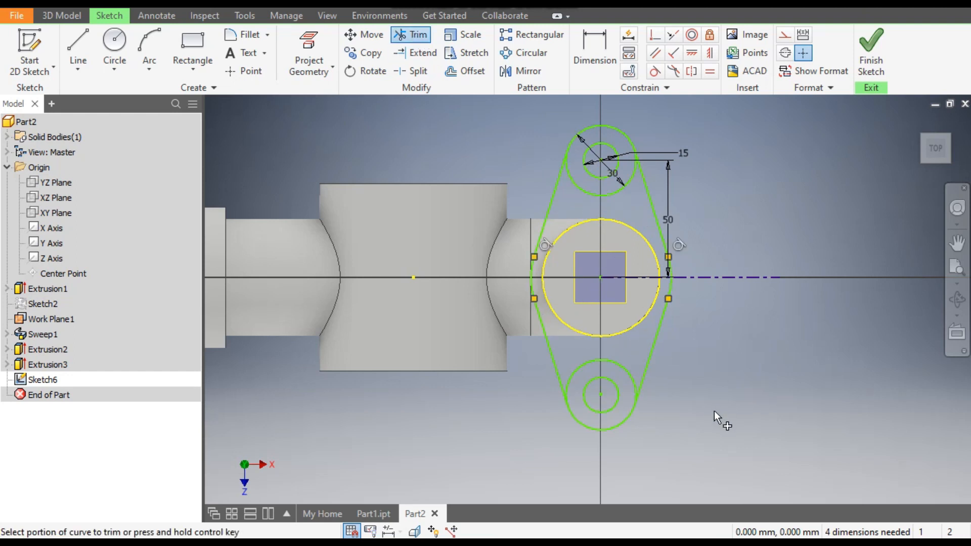
{"action": "left_click", "coordinate": [607, 359]}
{"action": "left_click", "coordinate": [601, 194]}
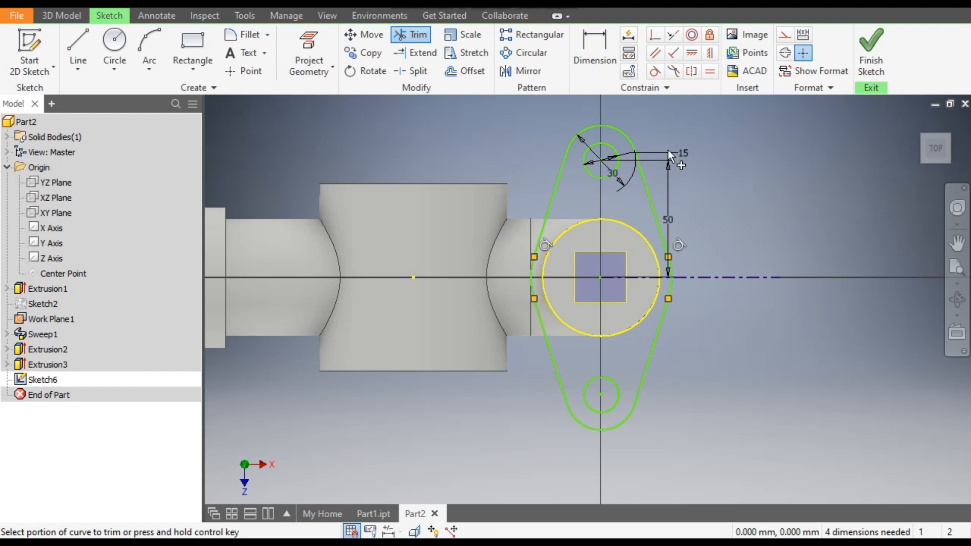
Add 30 mm radius dimensions to the flange outline's two side arcs
{"action": "left_click", "coordinate": [594, 45]}
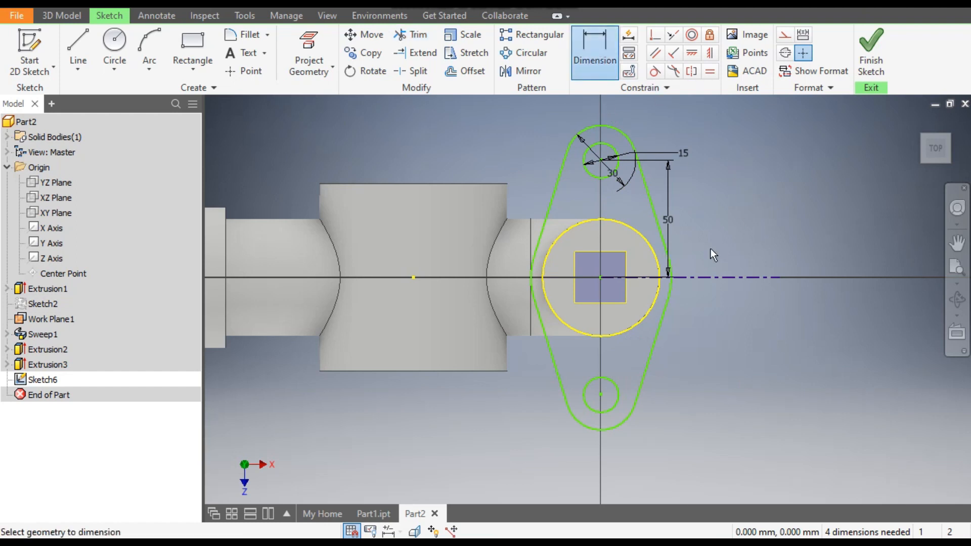
{"action": "left_click", "coordinate": [675, 286]}
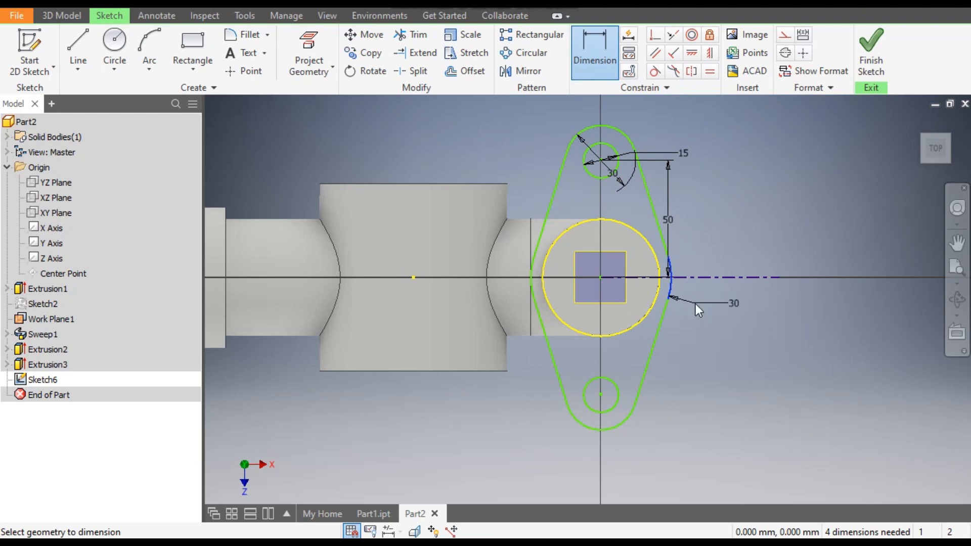
{"action": "left_click", "coordinate": [697, 306]}
{"action": "left_click", "coordinate": [752, 361]}
{"action": "left_click", "coordinate": [531, 262]}
{"action": "left_click", "coordinate": [508, 383]}
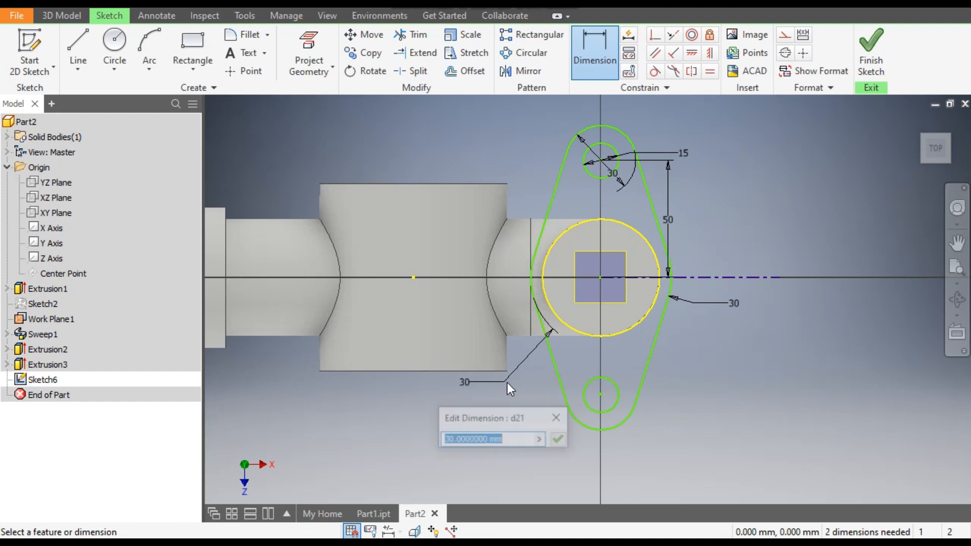
{"action": "left_click", "coordinate": [557, 439]}
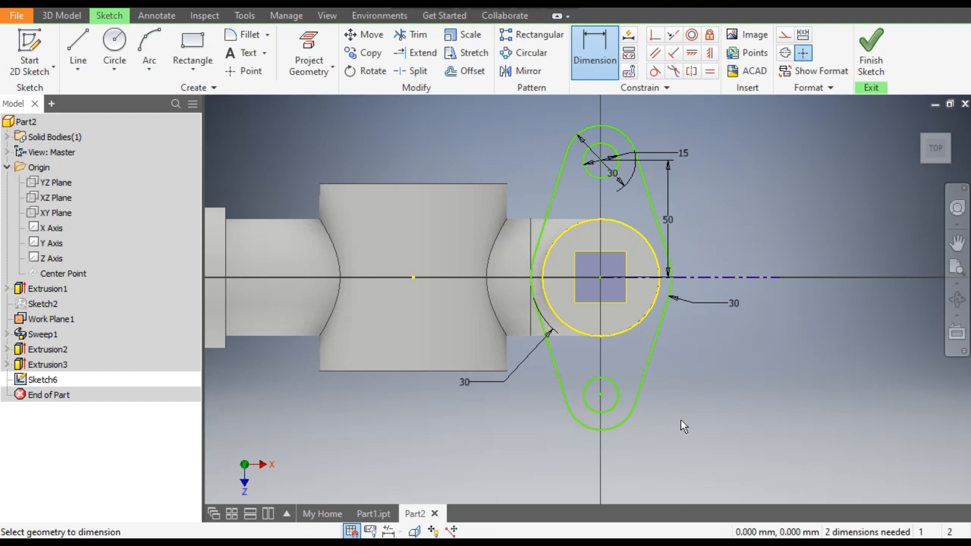
{"action": "key", "text": "Escape"}
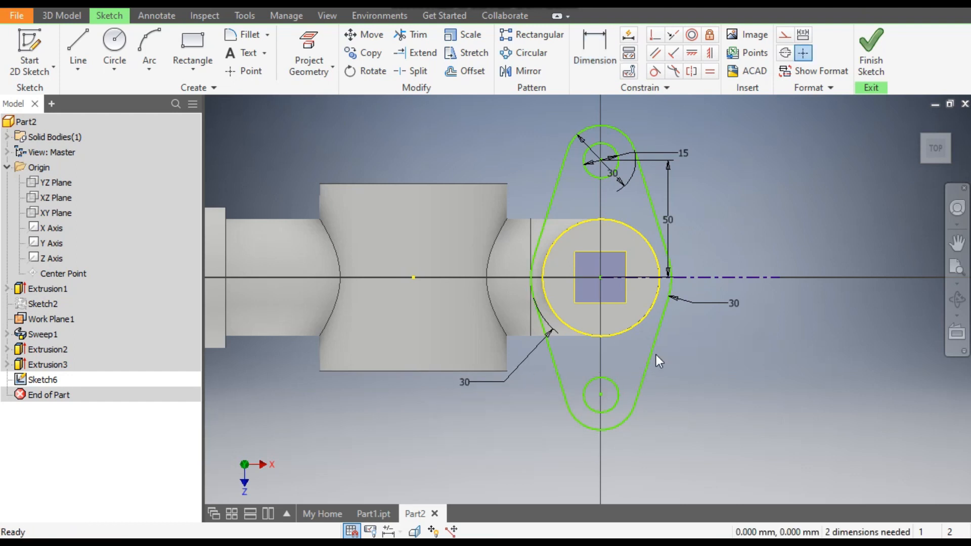
Move the flange profile sideways off the pipe, then constrain its side arc to be concentric with the vertical pipe's circular edge
{"action": "left_click_drag", "start_coordinate": [617, 277], "coordinate": [748, 277]}
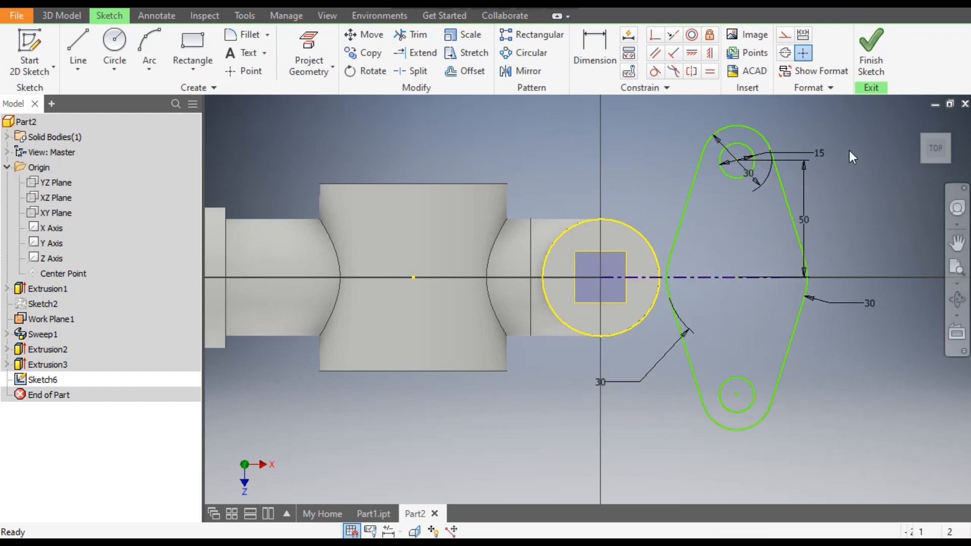
{"action": "left_click", "coordinate": [691, 35]}
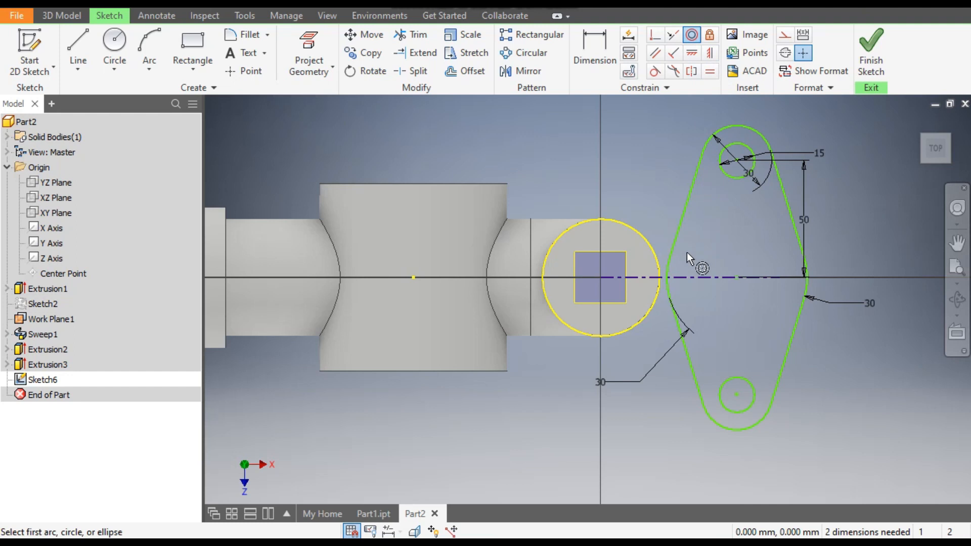
{"action": "left_click", "coordinate": [667, 273]}
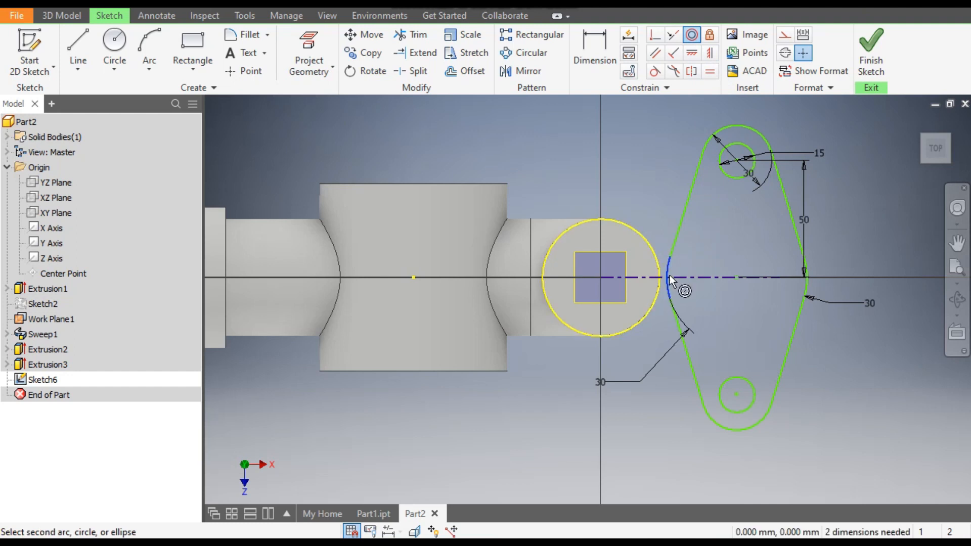
{"action": "left_click", "coordinate": [642, 235]}
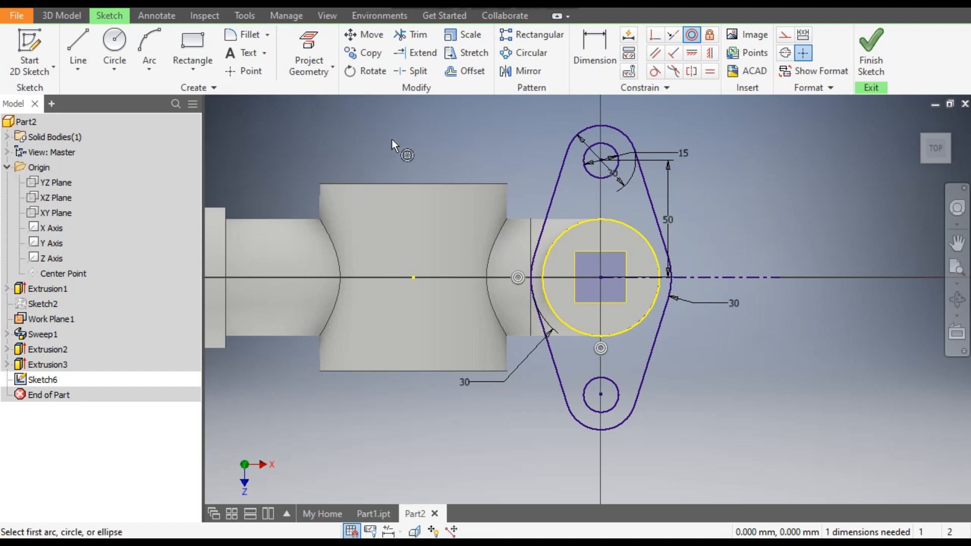
Extrude the flange region outside the pipe circle and bolt holes 10 mm downward, joined to the body
{"action": "left_click", "coordinate": [53, 11]}
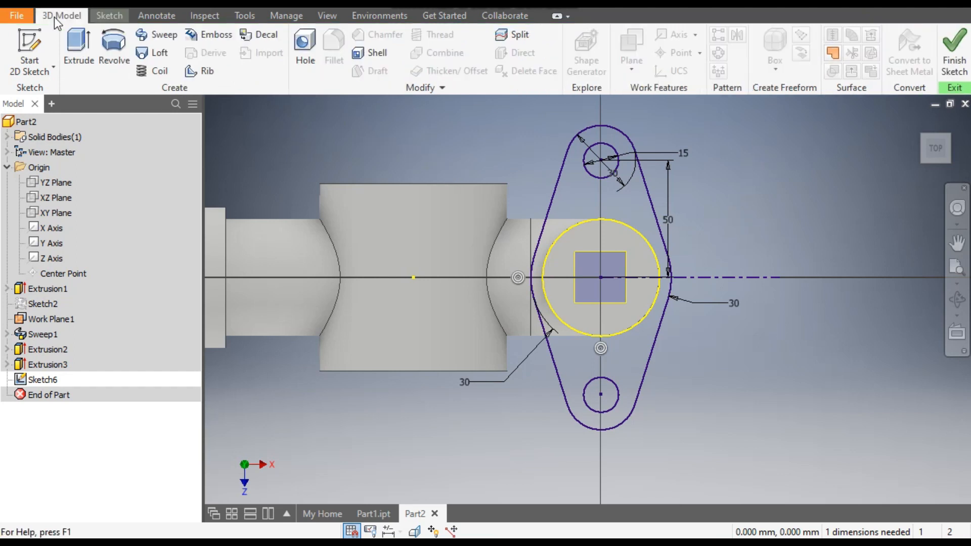
{"action": "left_click", "coordinate": [77, 48]}
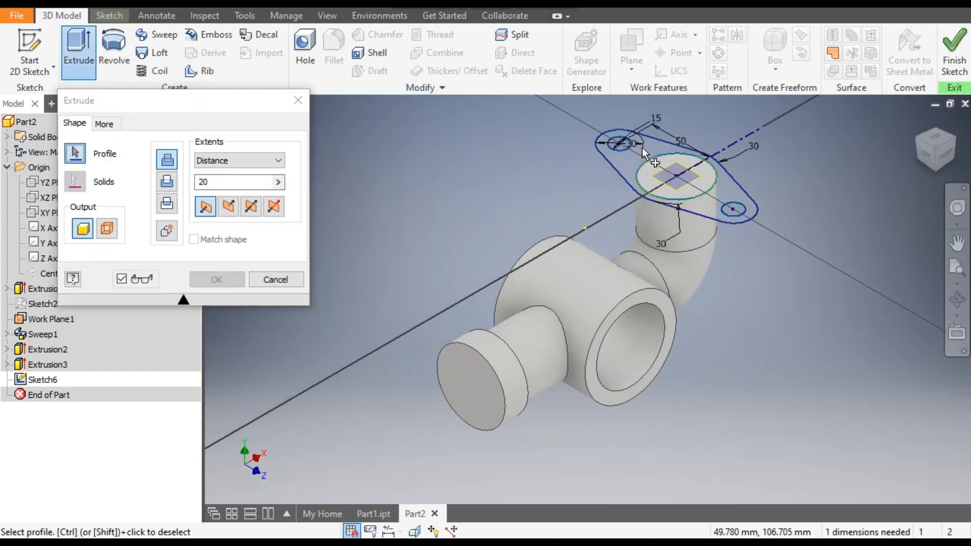
{"action": "left_click", "coordinate": [642, 148]}
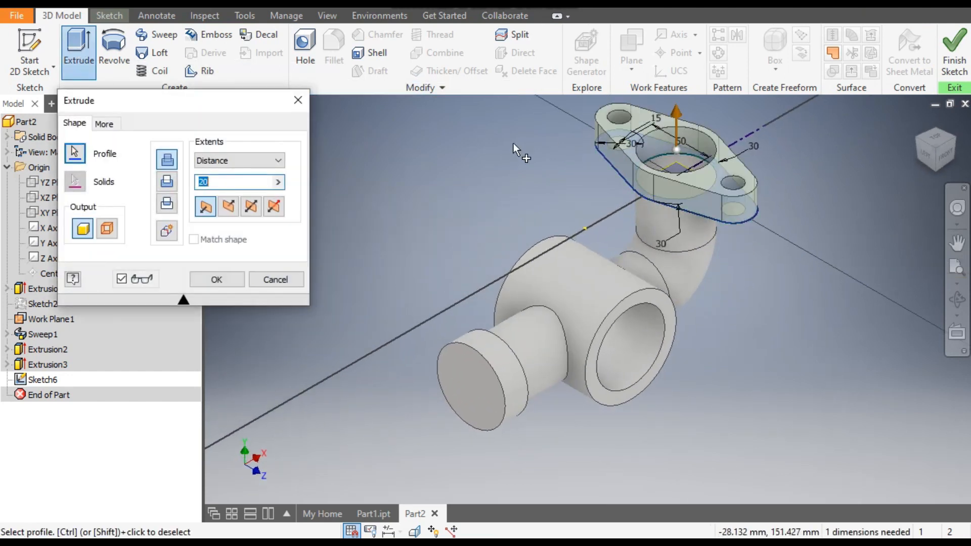
{"action": "left_click", "coordinate": [230, 207]}
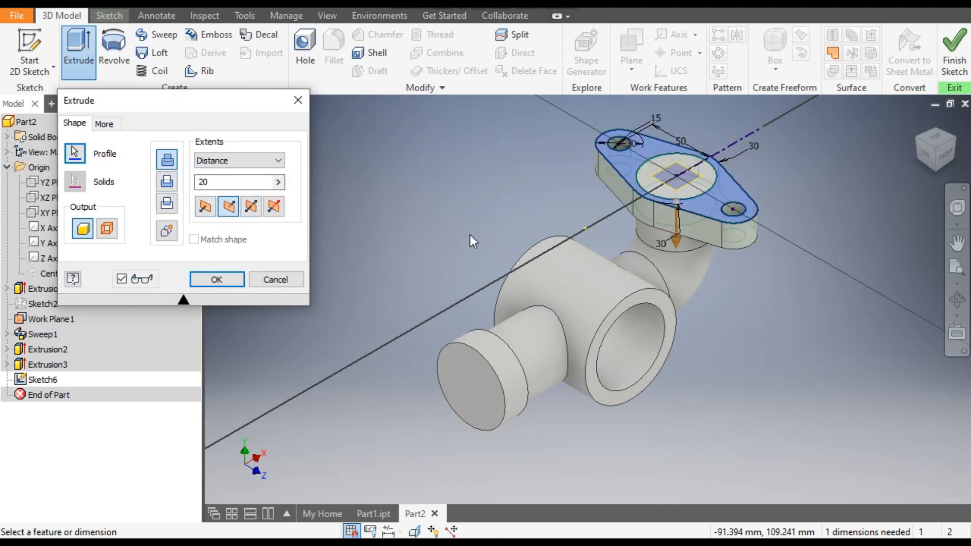
{"action": "left_click_drag", "start_coordinate": [218, 182], "coordinate": [180, 182]}
{"action": "type", "text": "10"}
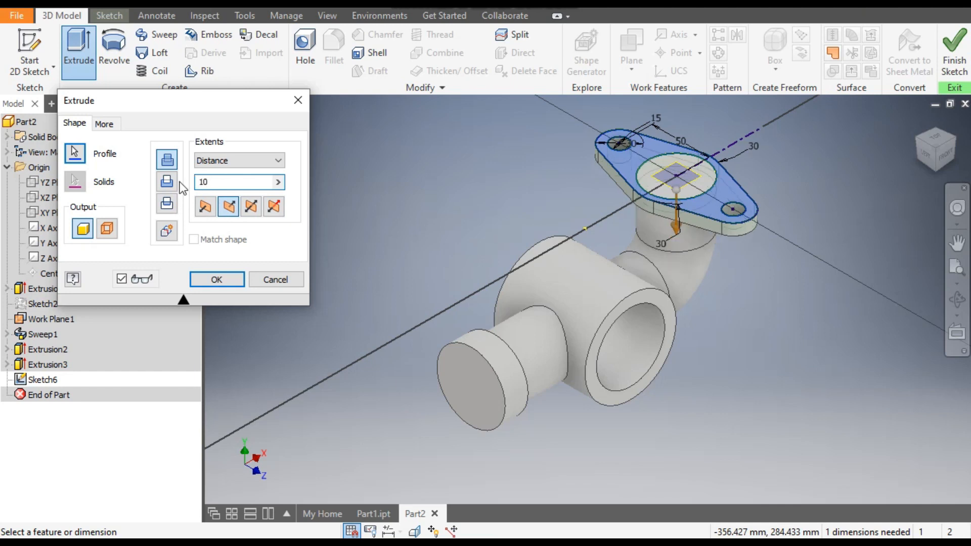
{"action": "left_click", "coordinate": [217, 280]}
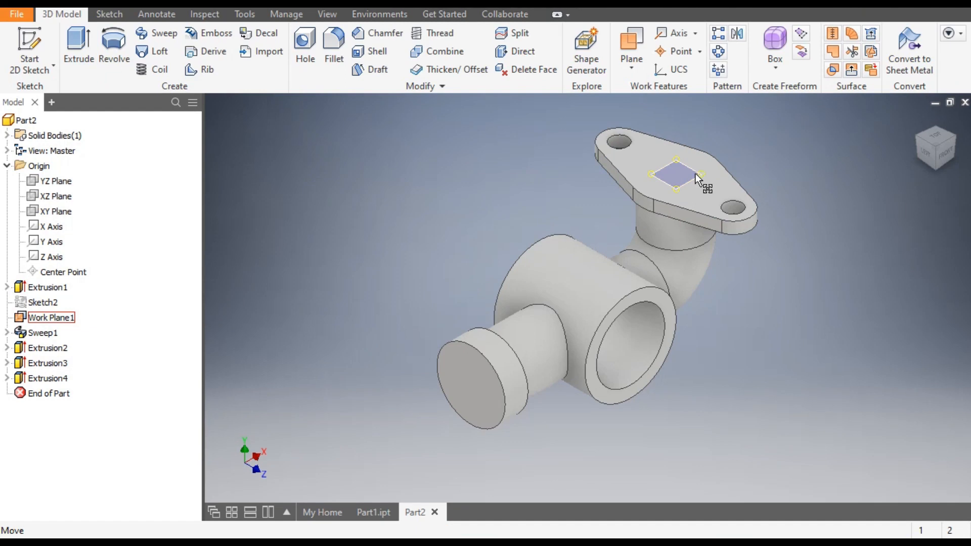
Start a sketch on the flange's top face and draw a 40 mm diameter circle at the flange's centre
{"action": "left_click", "coordinate": [30, 40]}
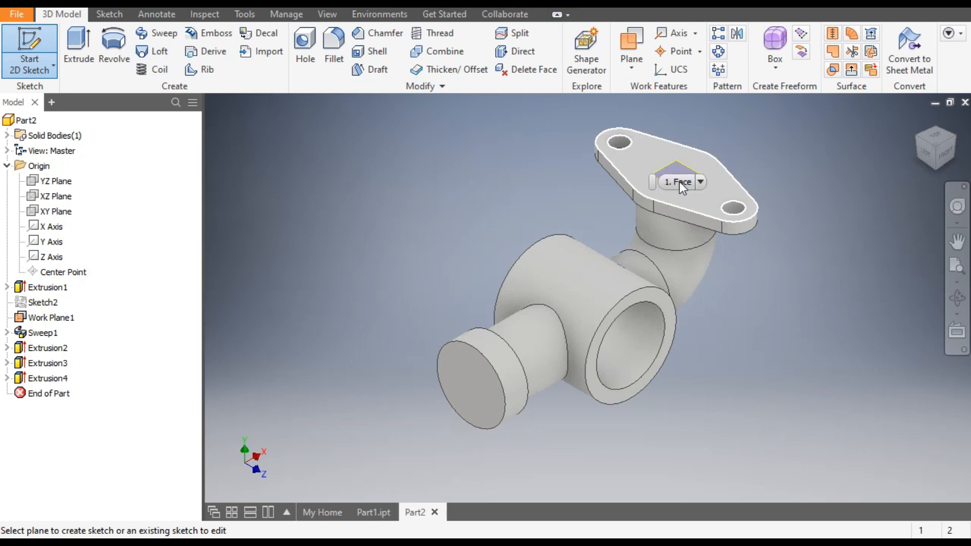
{"action": "left_click", "coordinate": [679, 181]}
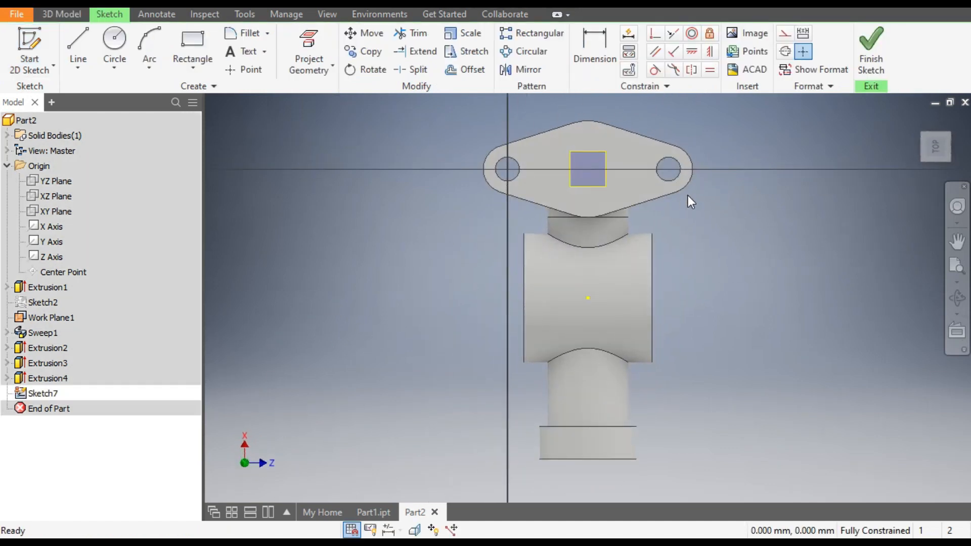
{"action": "left_click", "coordinate": [963, 129]}
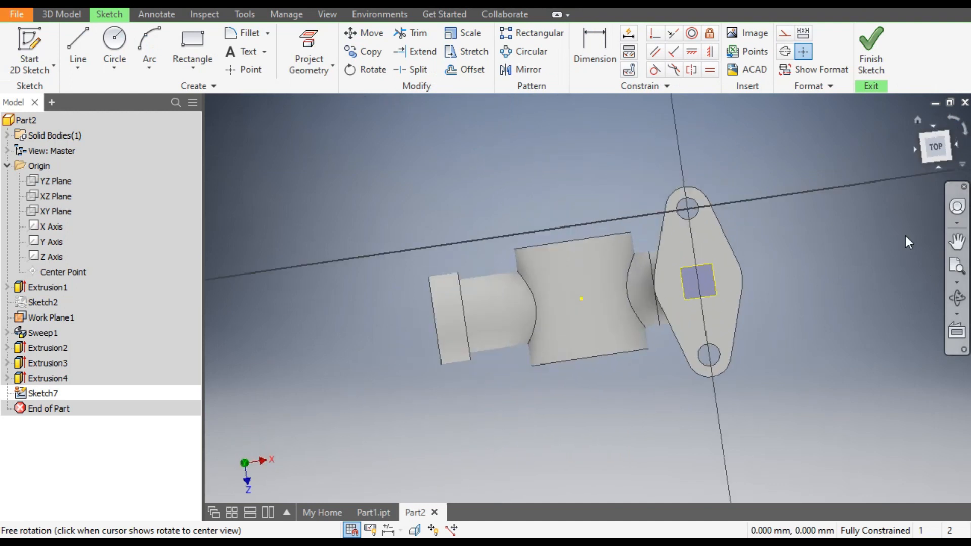
{"action": "left_click", "coordinate": [118, 43]}
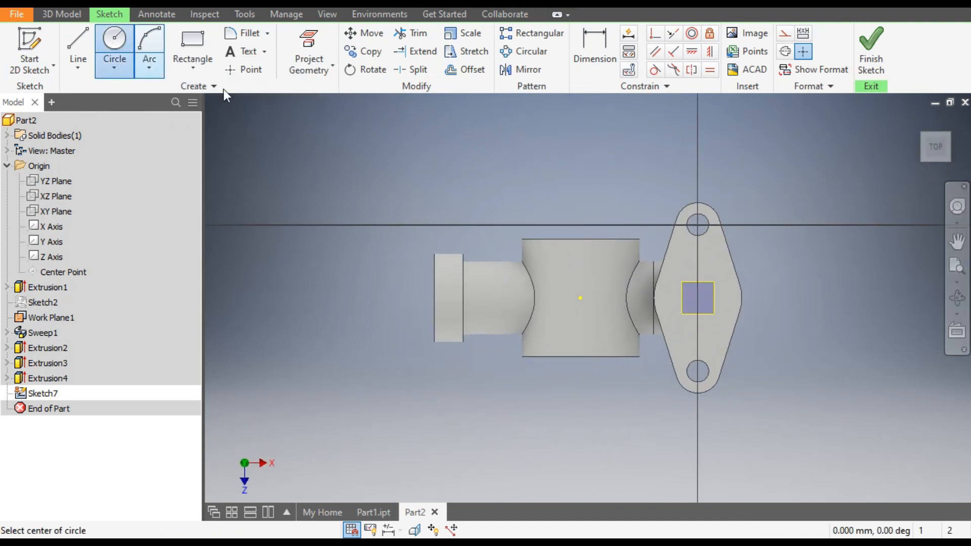
{"action": "left_click", "coordinate": [698, 297]}
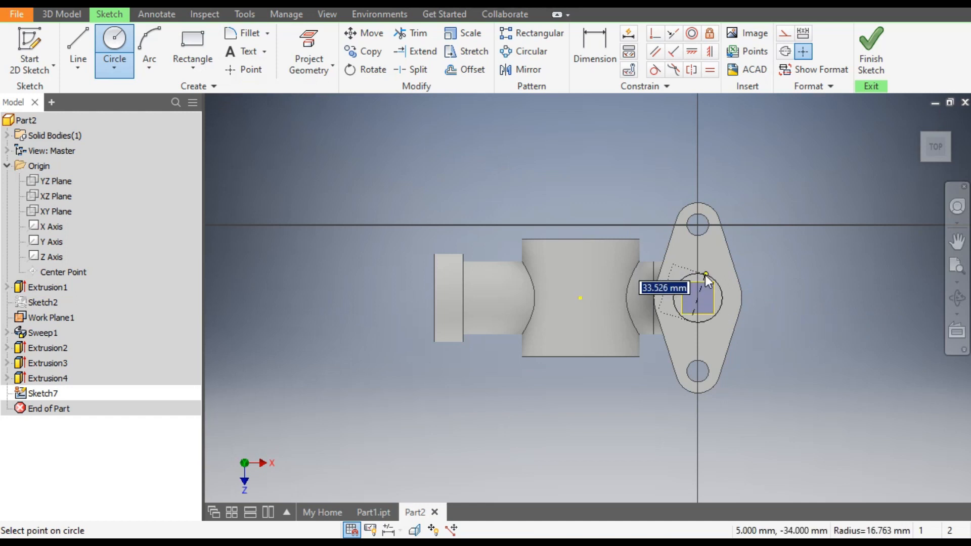
{"action": "type", "text": "40"}
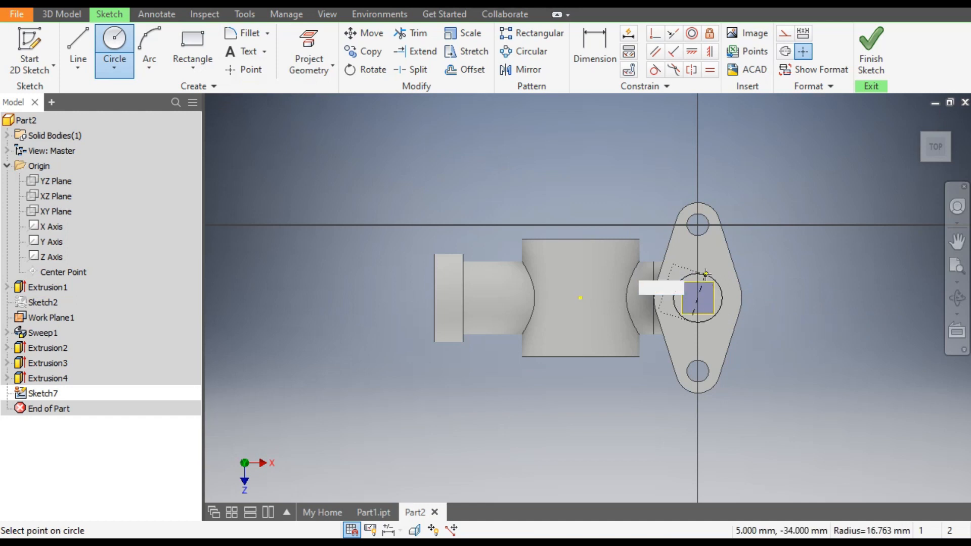
{"action": "key", "text": "Return"}
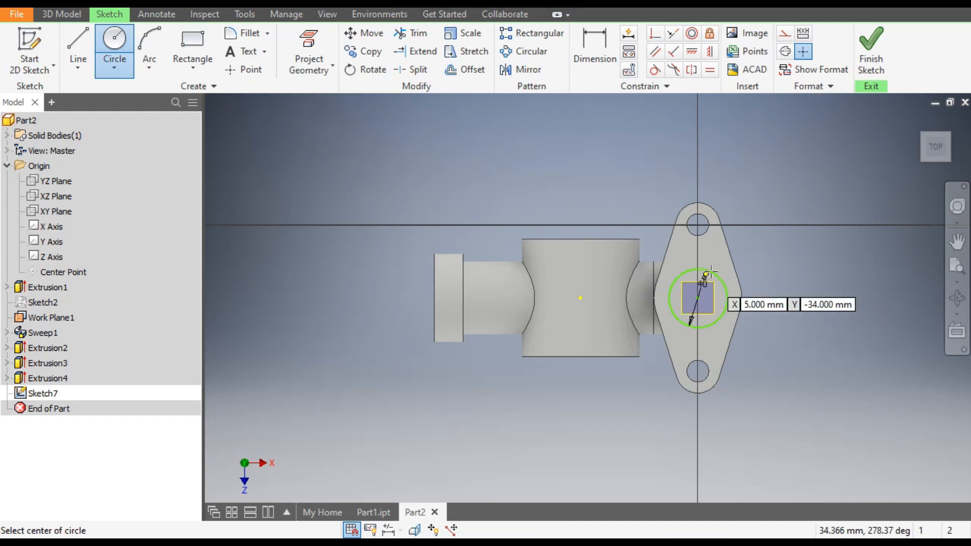
Apply a horizontal constraint between the 40 mm circle's centre and the projected origin point
{"action": "left_click", "coordinate": [691, 52]}
{"action": "left_click", "coordinate": [699, 299]}
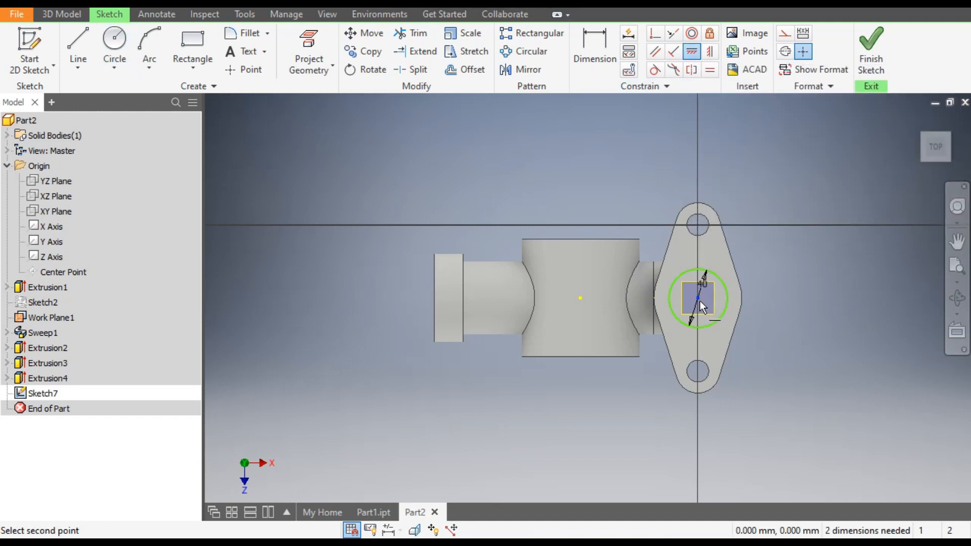
{"action": "left_click", "coordinate": [580, 297]}
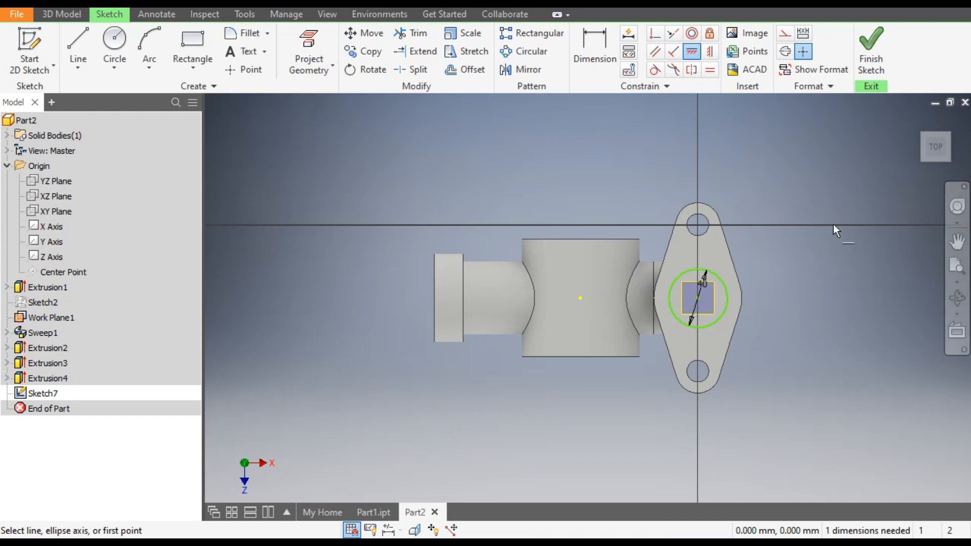
Constrain the 40 mm circle to be concentric with the flange's side arc and finish the sketch
{"action": "left_click", "coordinate": [692, 33]}
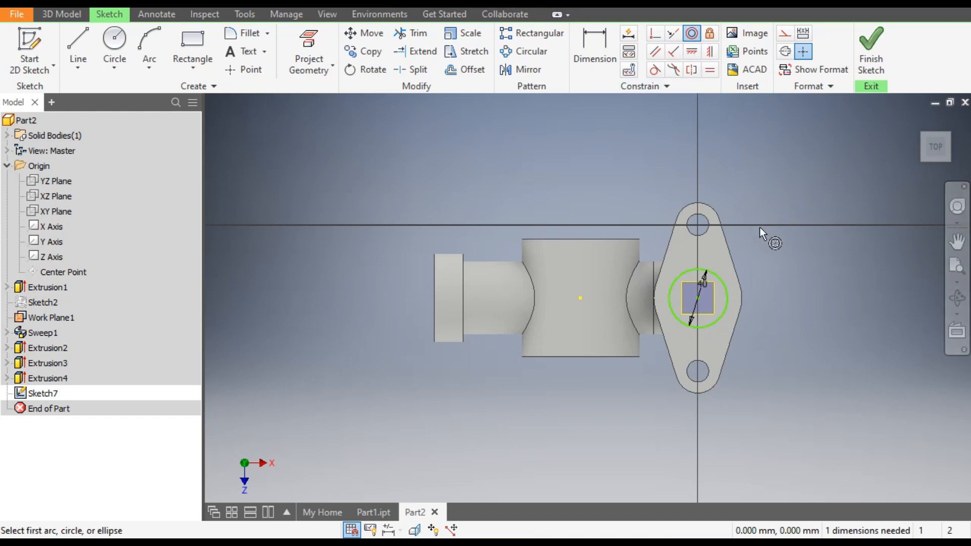
{"action": "left_click", "coordinate": [742, 304]}
{"action": "left_click", "coordinate": [723, 308]}
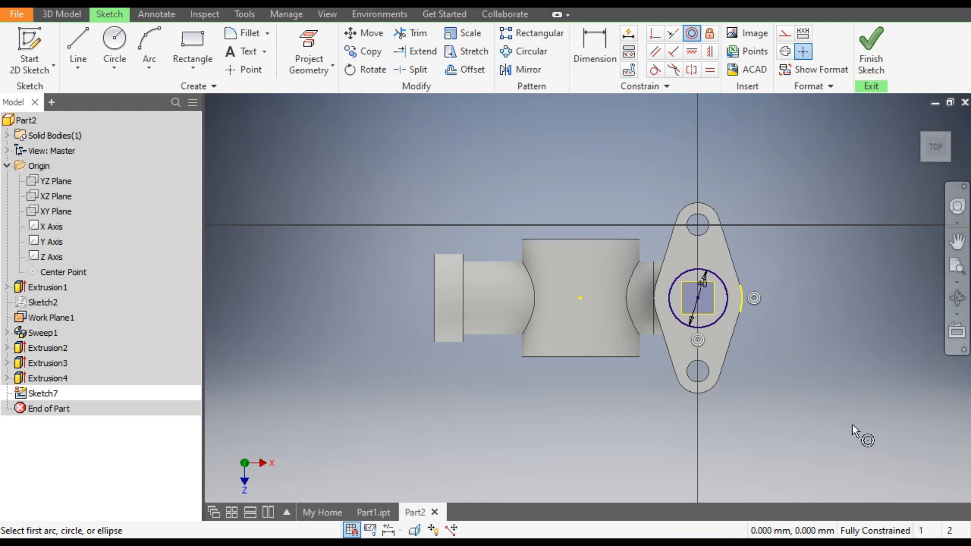
{"action": "left_click", "coordinate": [878, 50]}
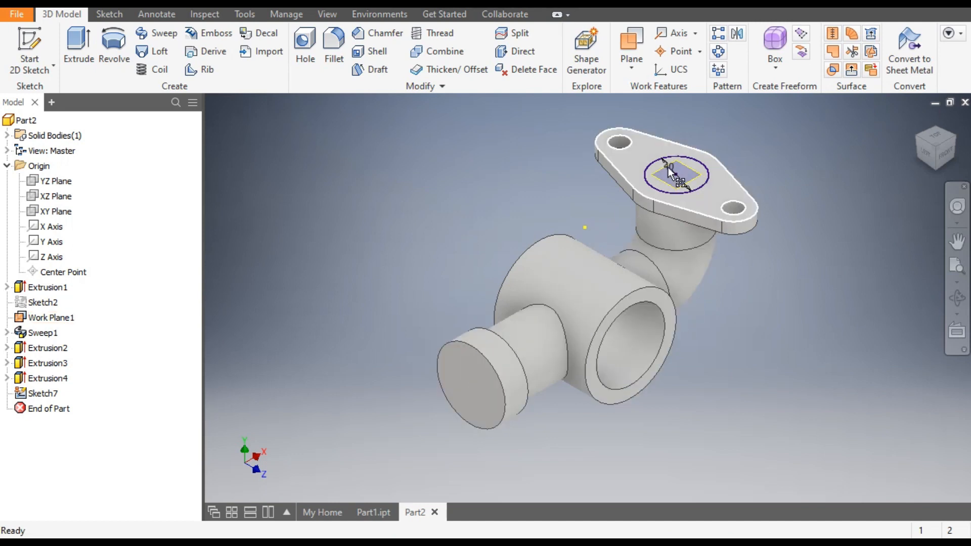
Make the pipe's path sketch visible and switch the model's visual style to Wireframe
{"action": "left_click", "coordinate": [38, 307]}
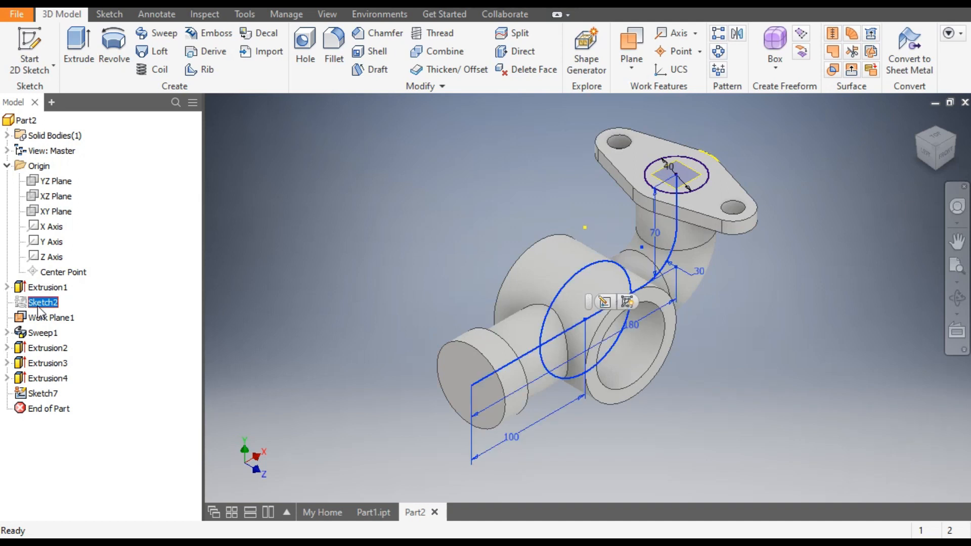
{"action": "right_click", "coordinate": [38, 309]}
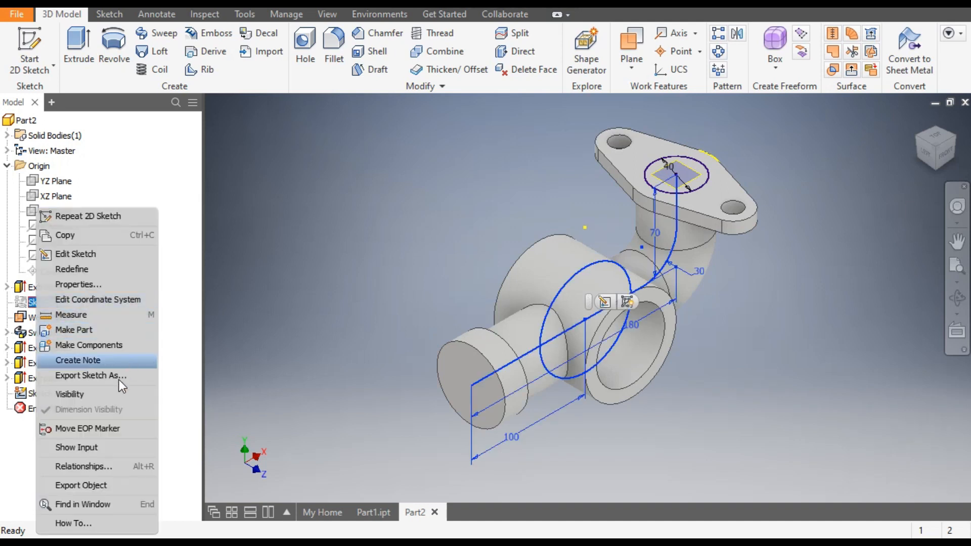
{"action": "left_click", "coordinate": [107, 396]}
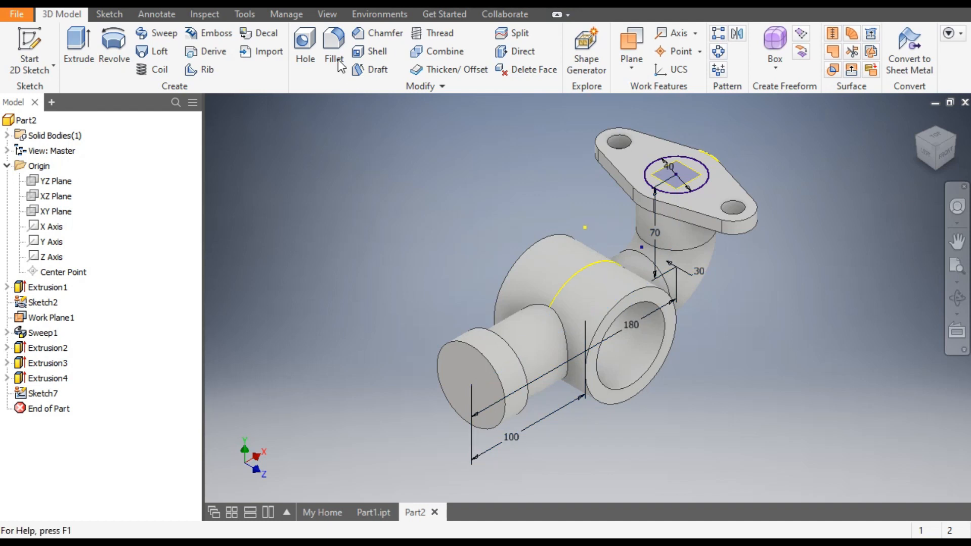
{"action": "left_click", "coordinate": [328, 14]}
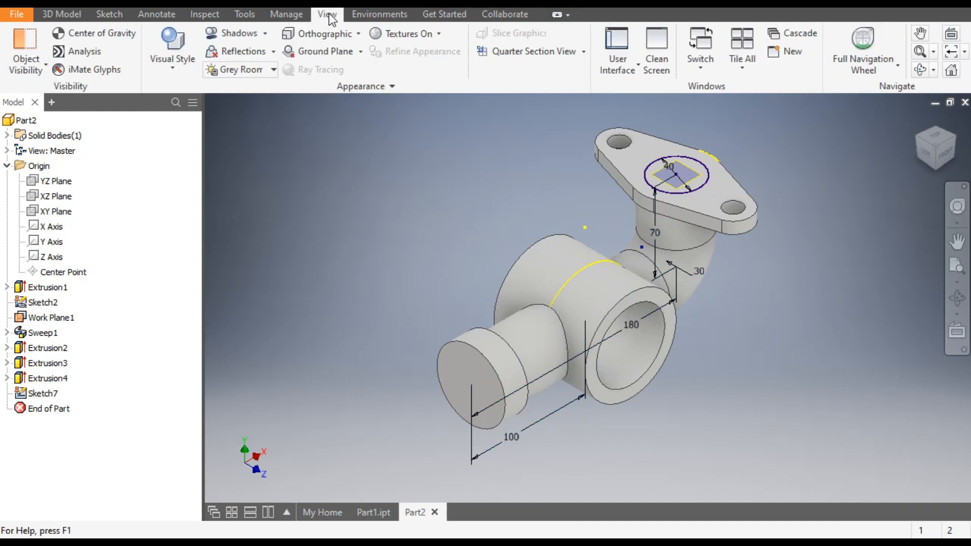
{"action": "left_click", "coordinate": [170, 70]}
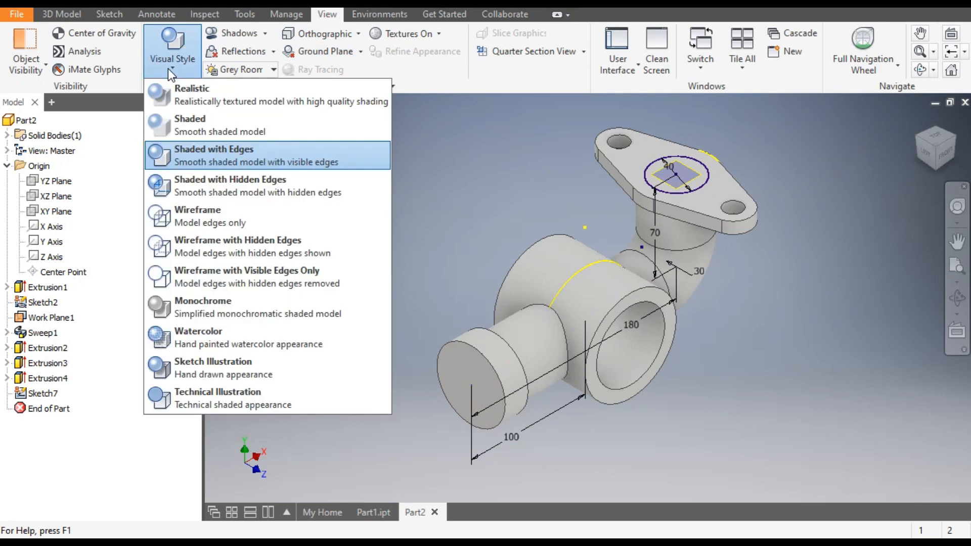
{"action": "left_click", "coordinate": [212, 221]}
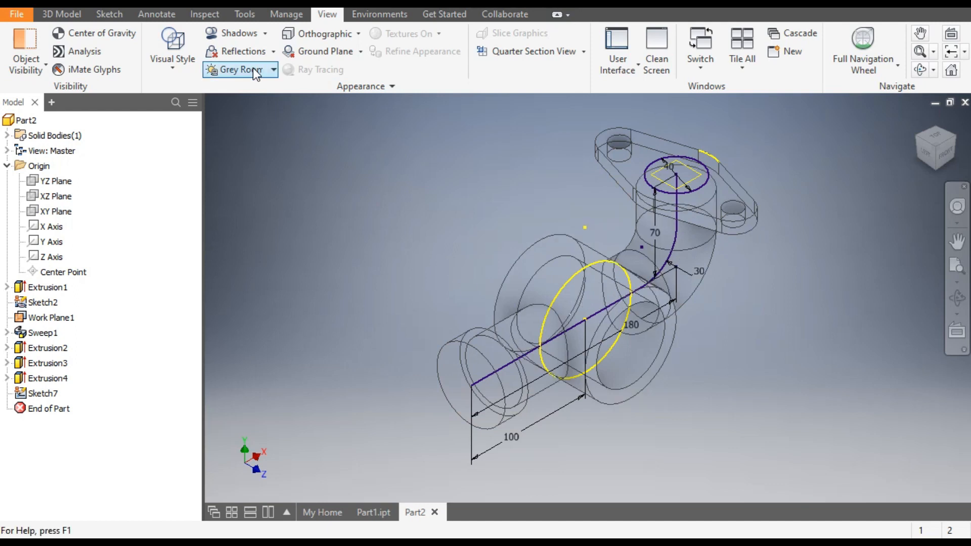
Sweep the 40 mm circle on the flange along the full pipe path as a cut to hollow out the pipe
{"action": "left_click", "coordinate": [78, 16]}
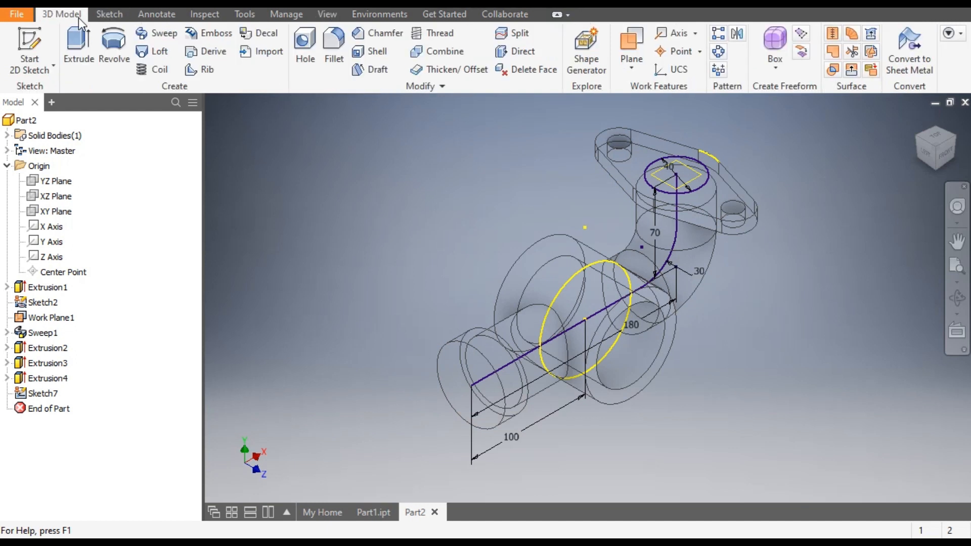
{"action": "left_click", "coordinate": [159, 34]}
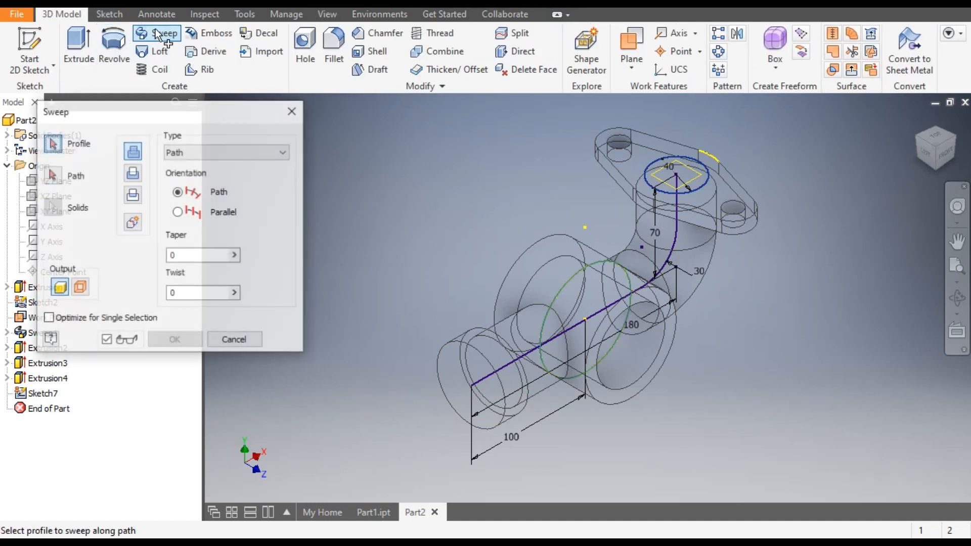
{"action": "left_click", "coordinate": [702, 164]}
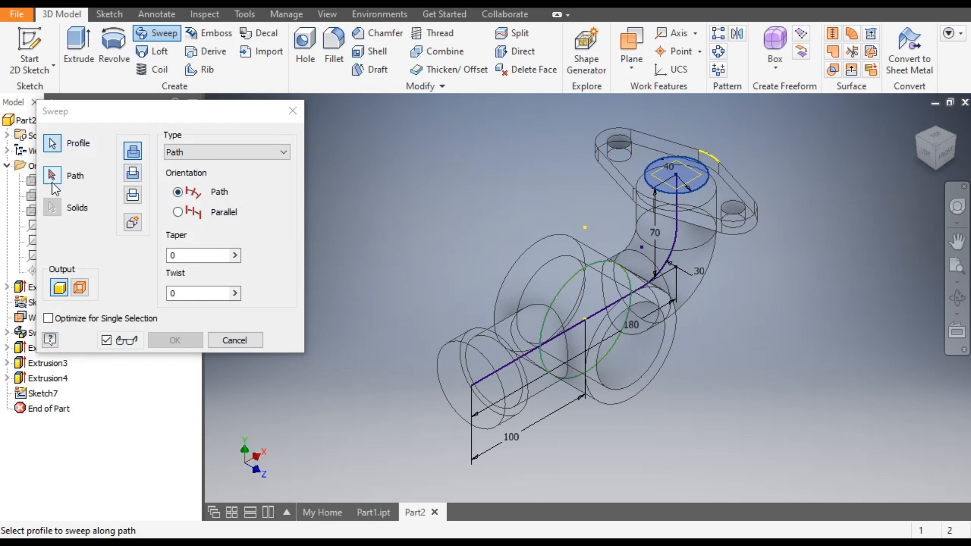
{"action": "left_click", "coordinate": [52, 176]}
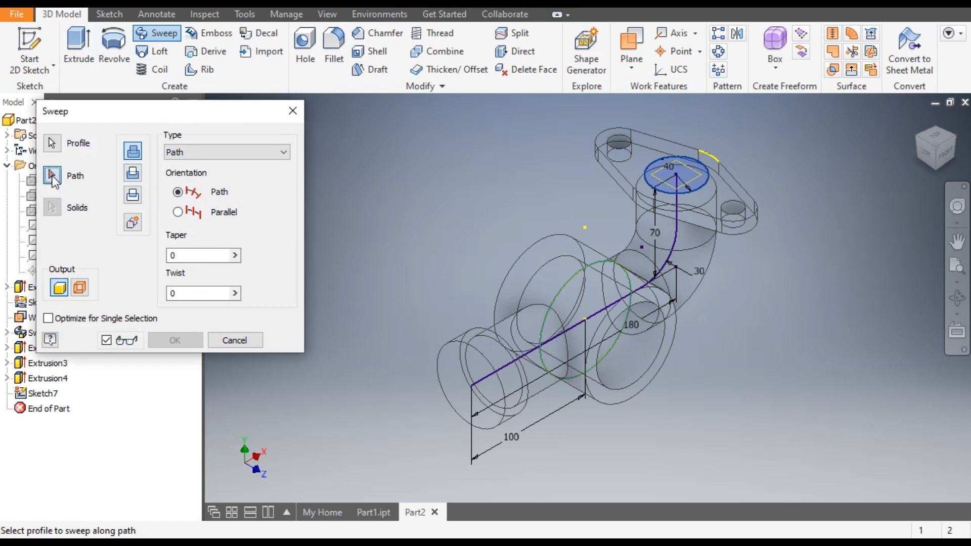
{"action": "left_click", "coordinate": [679, 225]}
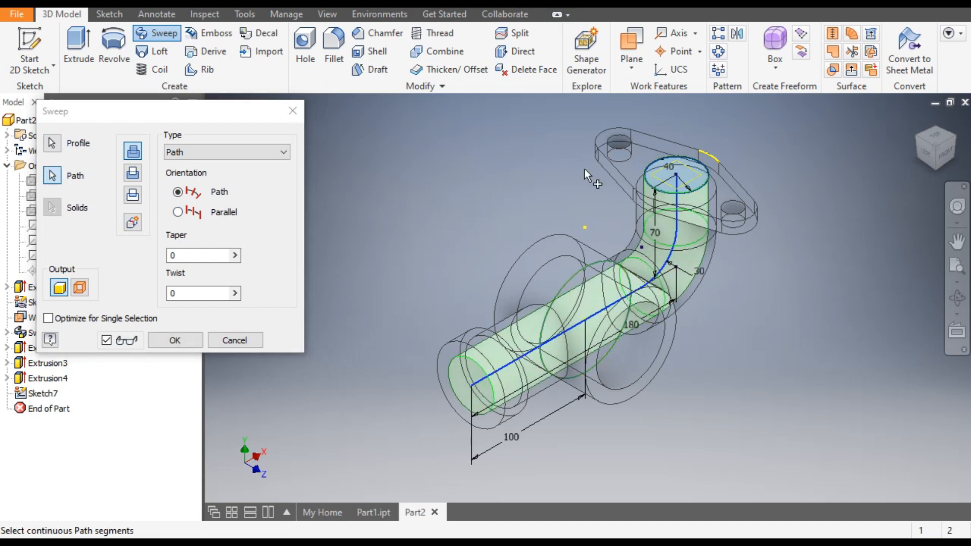
{"action": "left_click", "coordinate": [133, 174]}
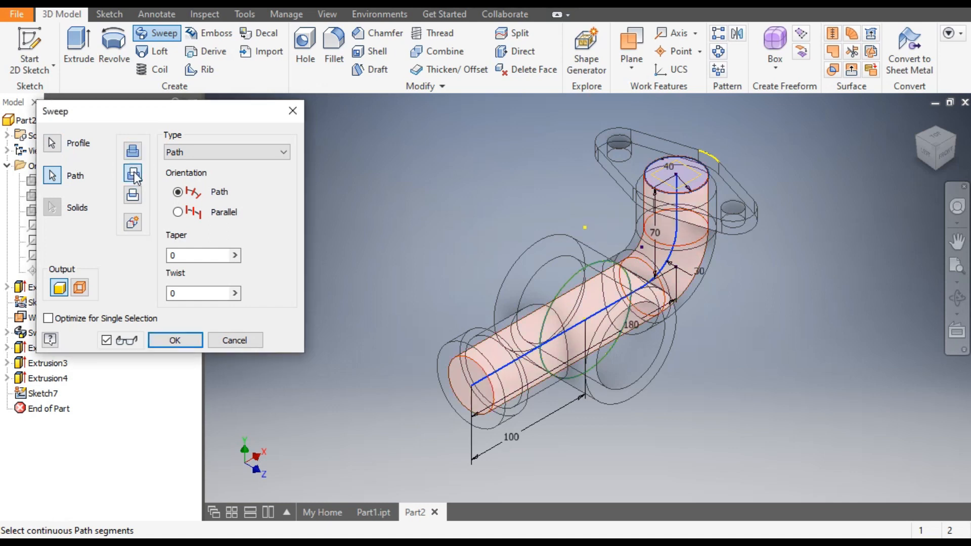
{"action": "left_click", "coordinate": [174, 340]}
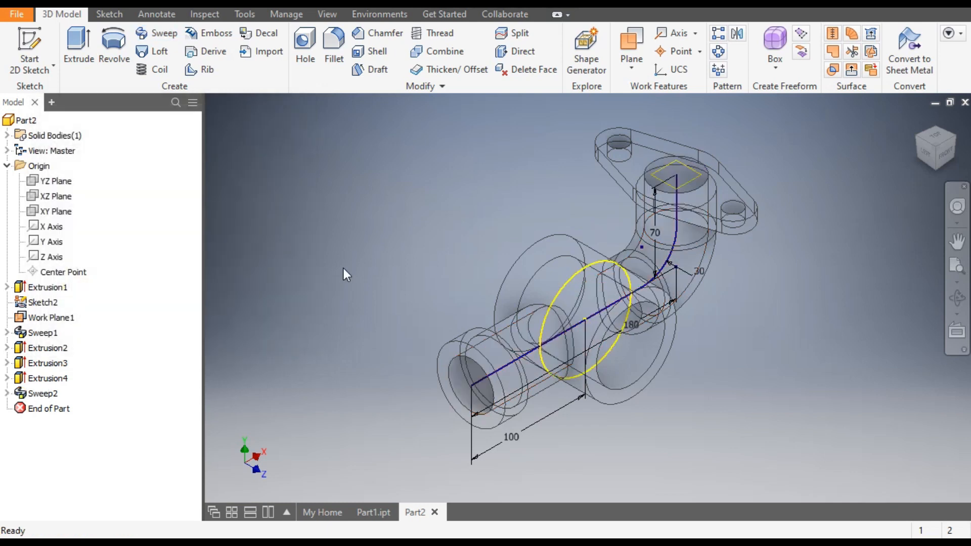
Set the visual style to Shaded with Edges and hide the pipe's path sketch
{"action": "left_click", "coordinate": [334, 17]}
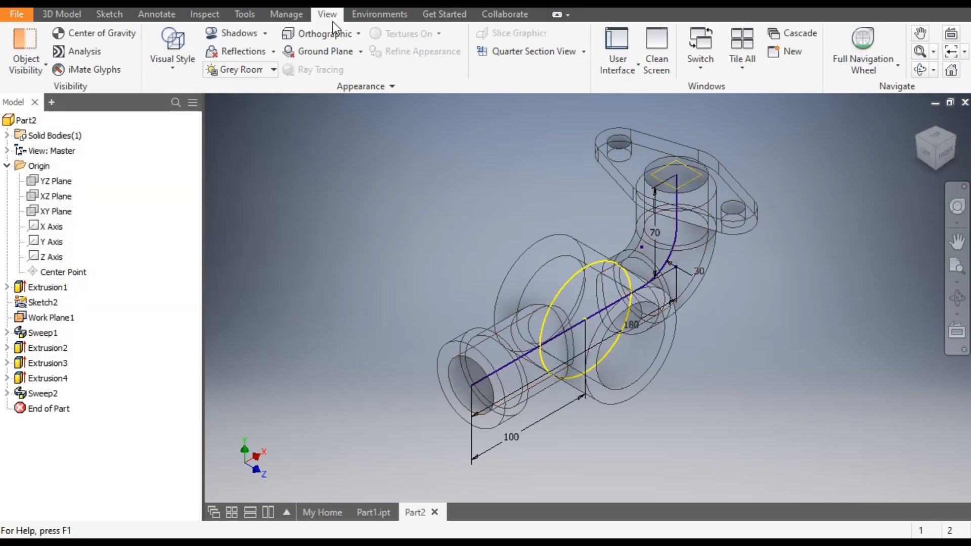
{"action": "left_click", "coordinate": [174, 66]}
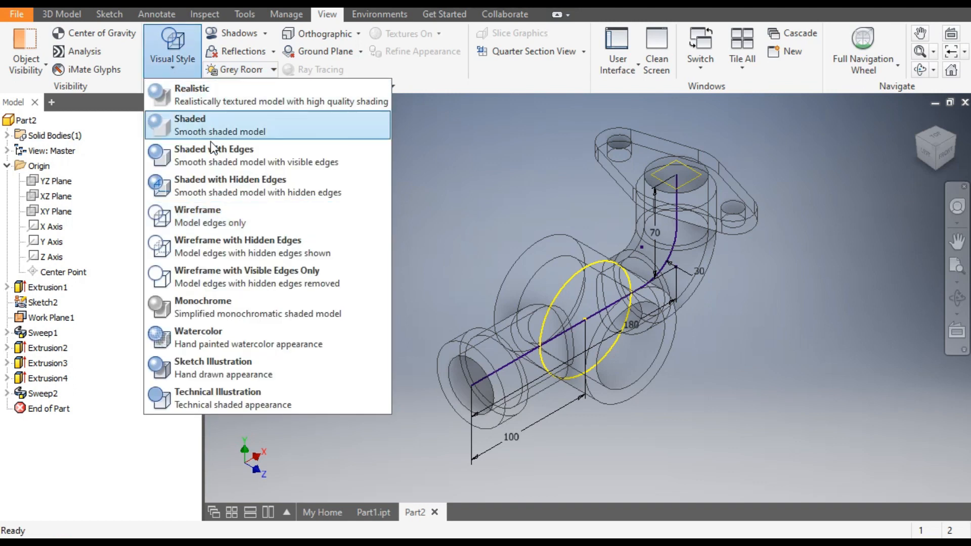
{"action": "left_click", "coordinate": [215, 163]}
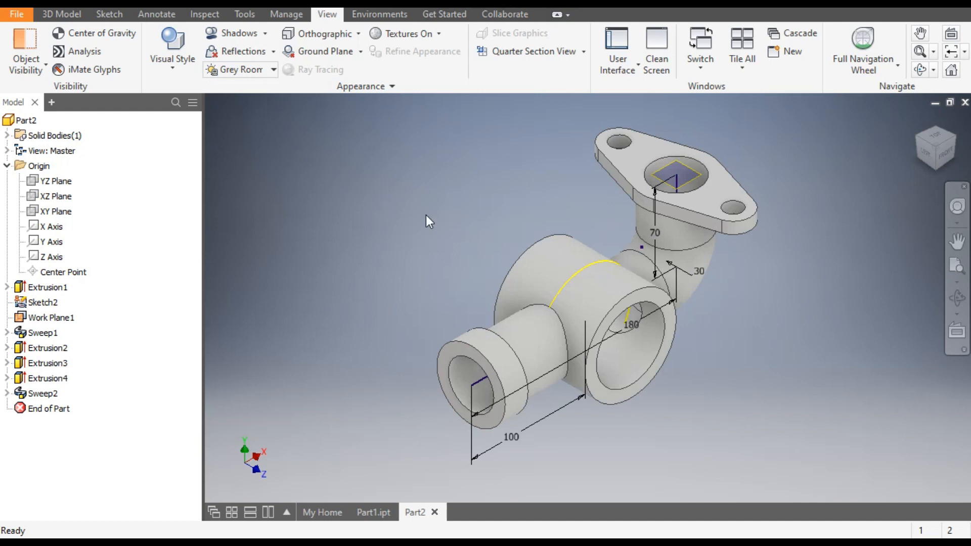
{"action": "left_click", "coordinate": [45, 303]}
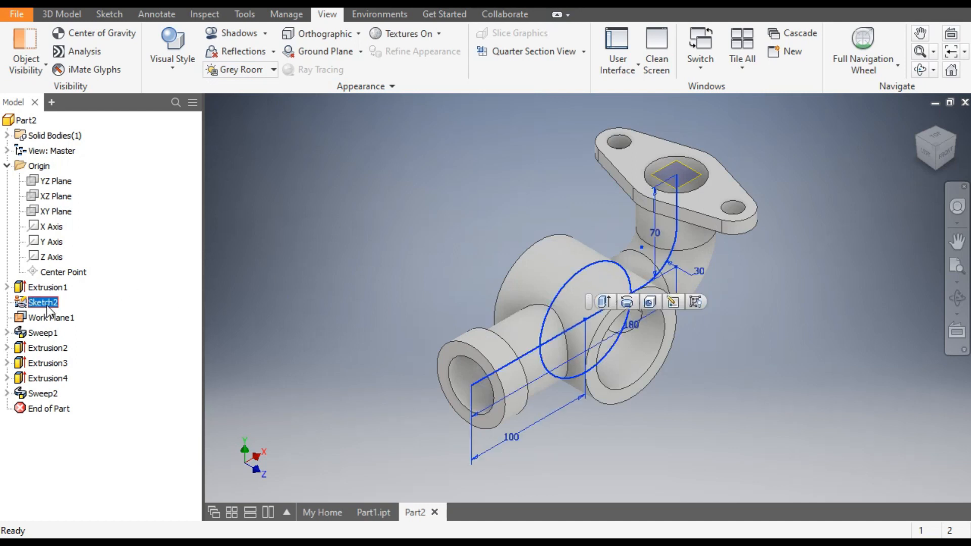
{"action": "left_click", "coordinate": [694, 302]}
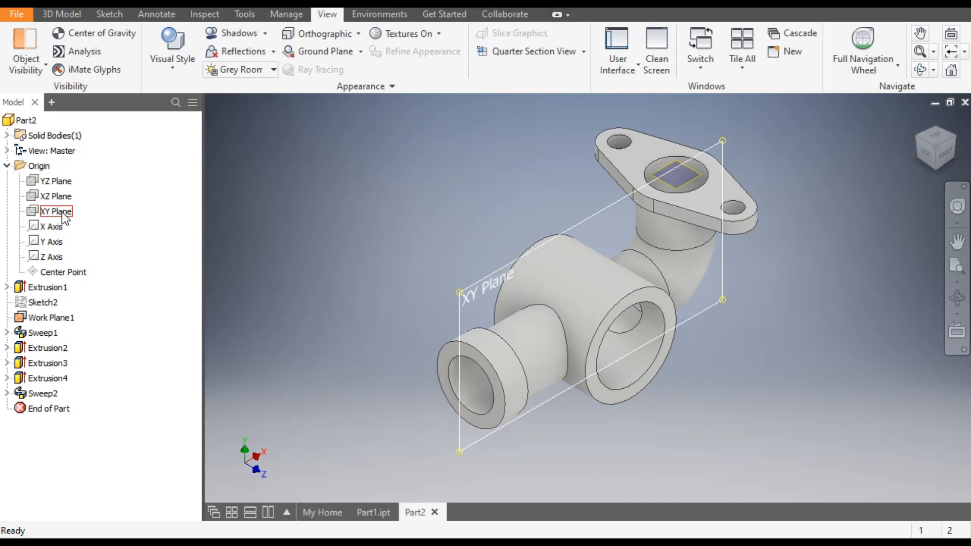
Inspect the internal bore with a quarter section view cut at the XY plane, and end the section view
{"action": "left_click", "coordinate": [70, 214]}
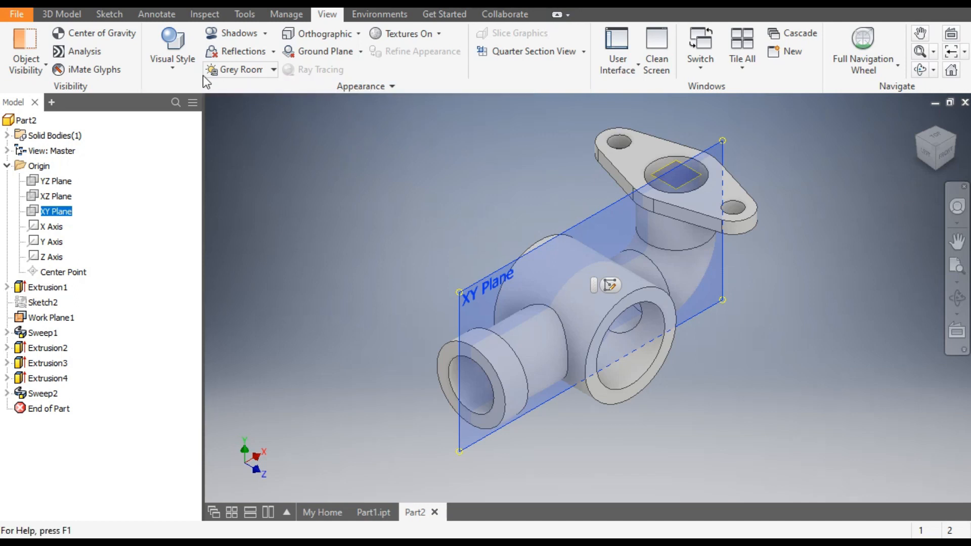
{"action": "left_click", "coordinate": [524, 55]}
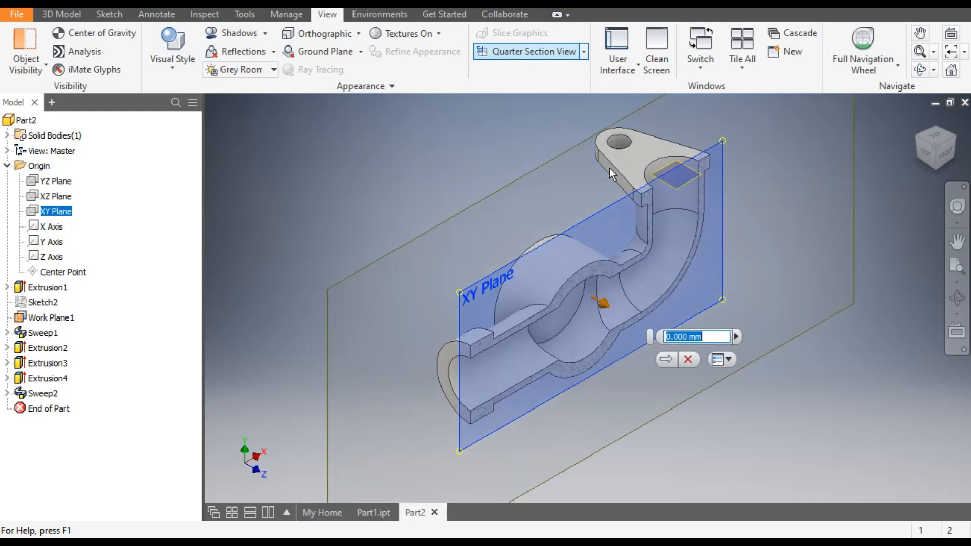
{"action": "left_click", "coordinate": [945, 153]}
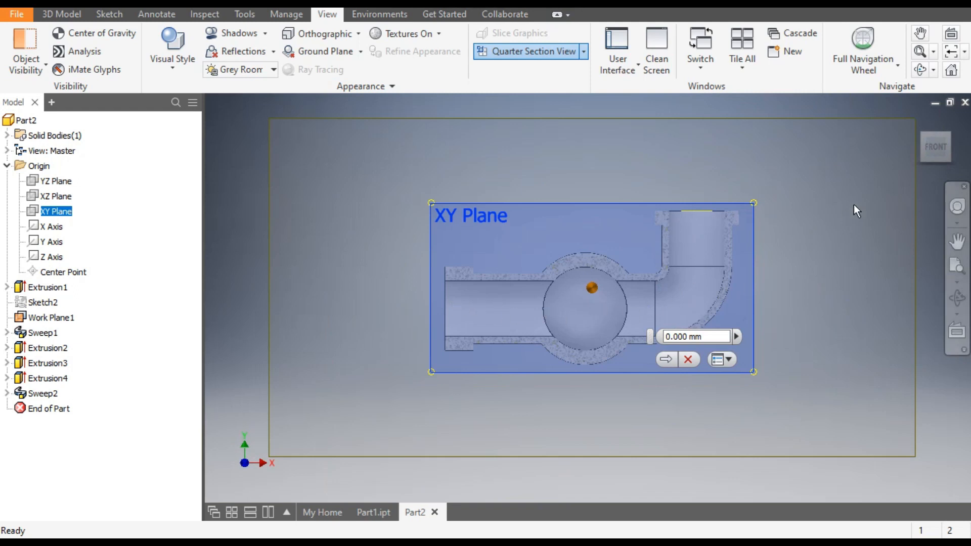
{"action": "left_click", "coordinate": [919, 119]}
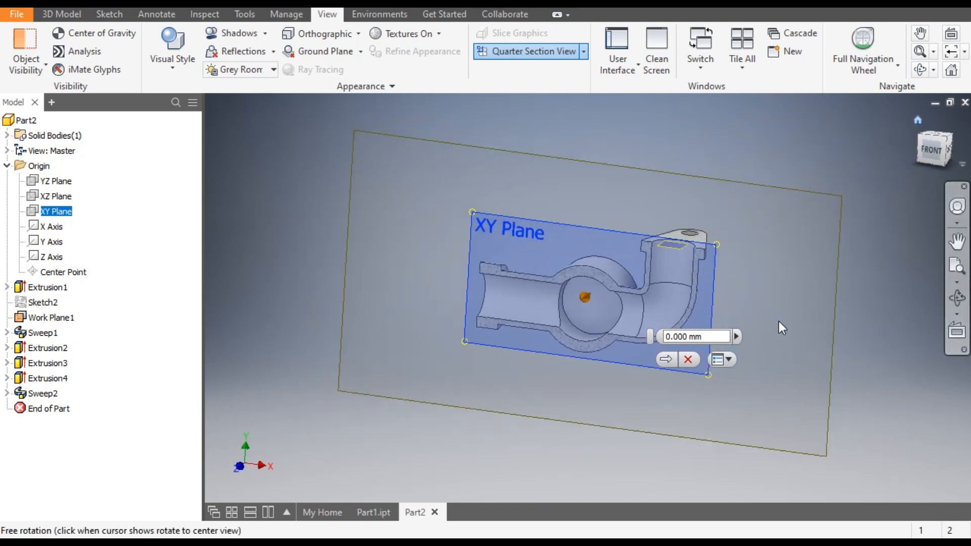
{"action": "left_click", "coordinate": [689, 359]}
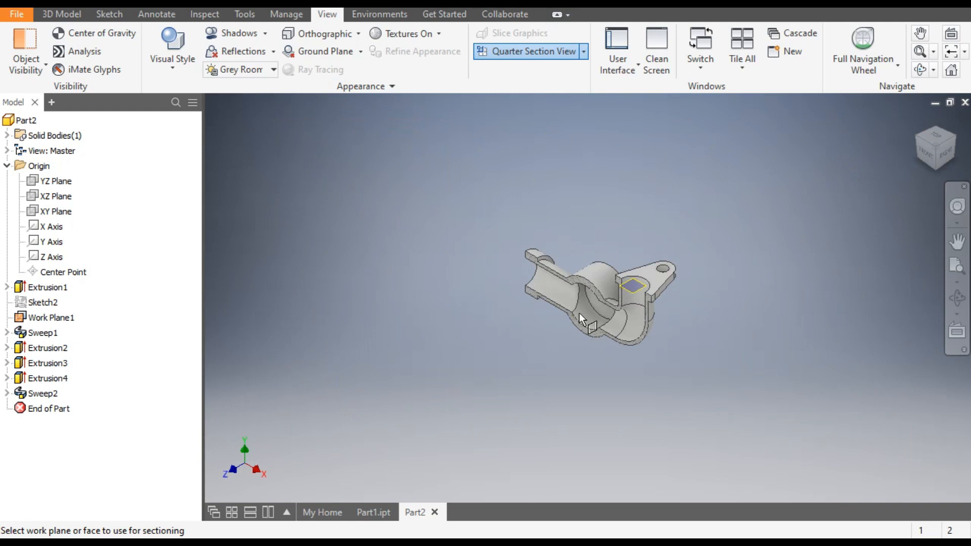
{"action": "left_click", "coordinate": [584, 52]}
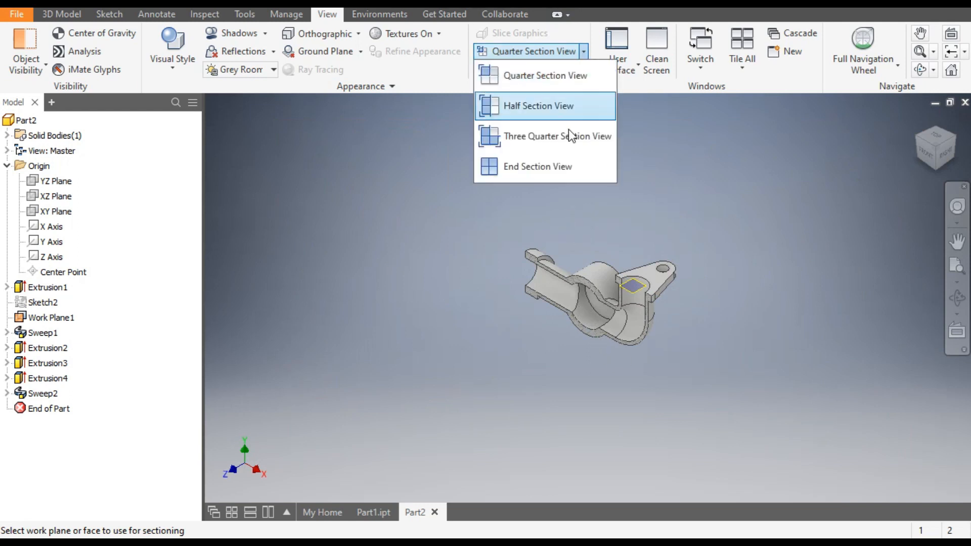
{"action": "left_click", "coordinate": [556, 174]}
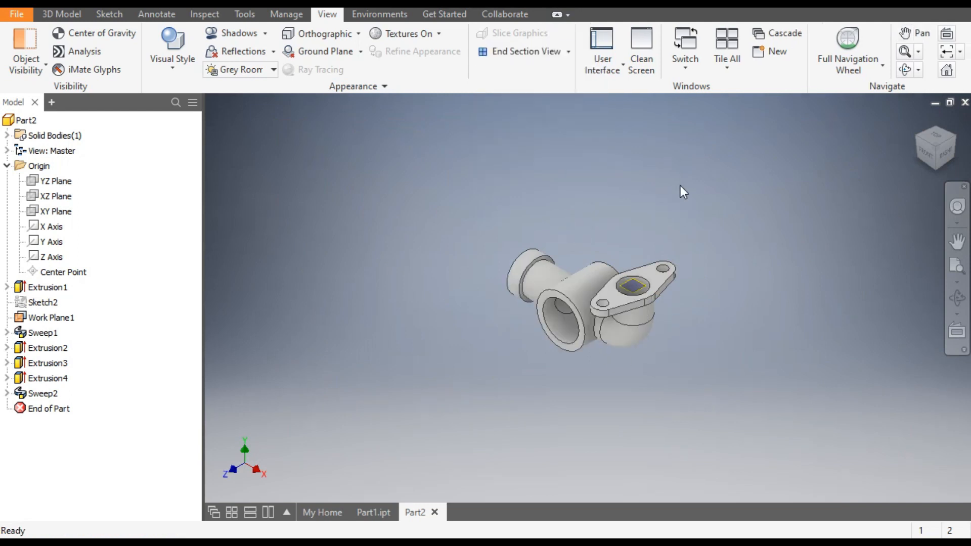
{"action": "left_click", "coordinate": [917, 119]}
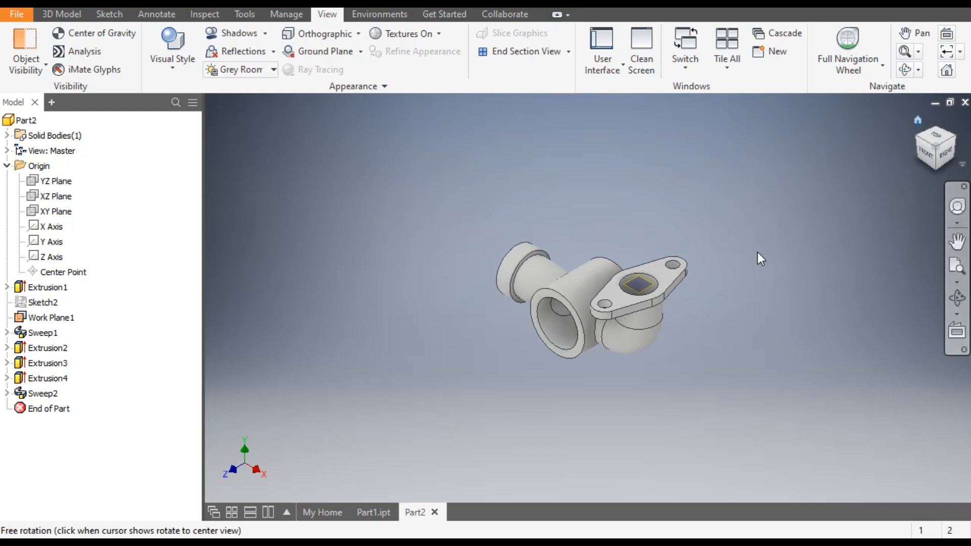
{"action": "left_click", "coordinate": [912, 135]}
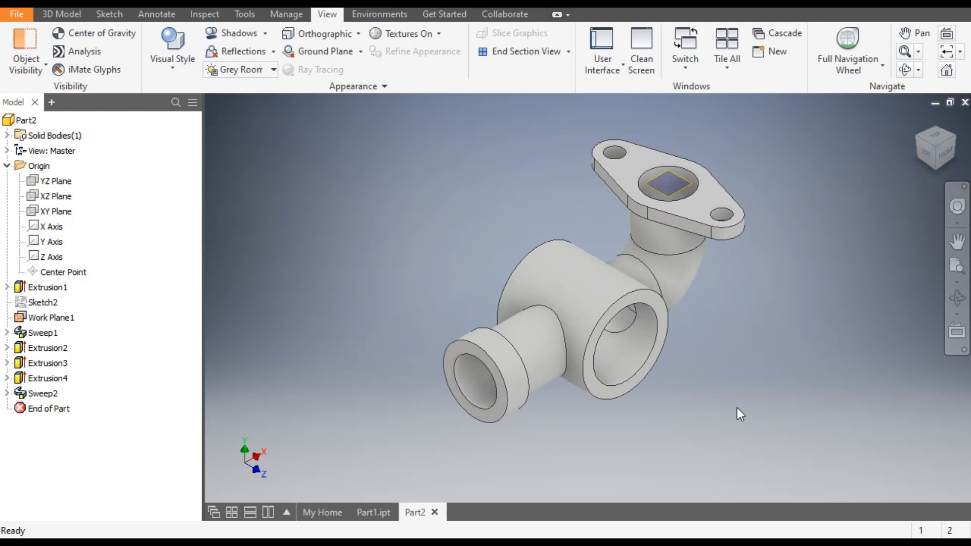
{"action": "scroll", "coordinate": [662, 350], "scroll_direction": "down", "scroll_amount": 3}
{"action": "left_click", "coordinate": [630, 259]}
{"action": "left_click", "coordinate": [772, 312]}
{"action": "scroll", "coordinate": [769, 308], "scroll_direction": "up", "scroll_amount": 3}
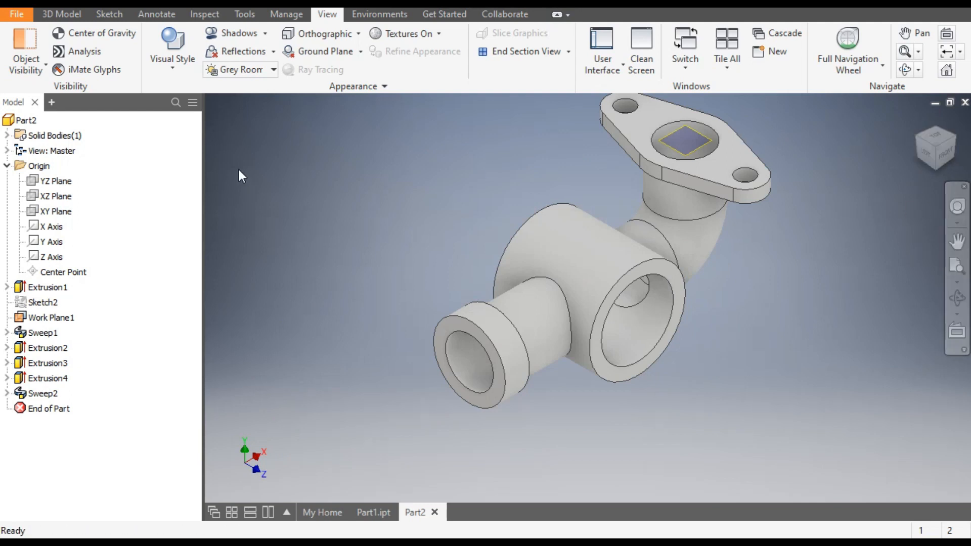
Set up a constant fillet with a 10 mm radius and select the edge where the upright pipe meets the flange's underside
{"action": "left_click", "coordinate": [67, 15]}
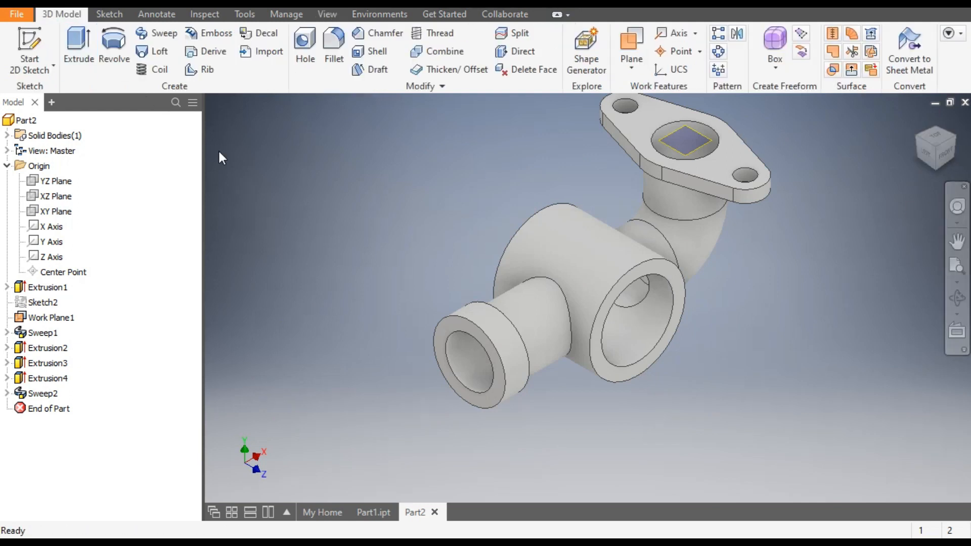
{"action": "left_click", "coordinate": [332, 39]}
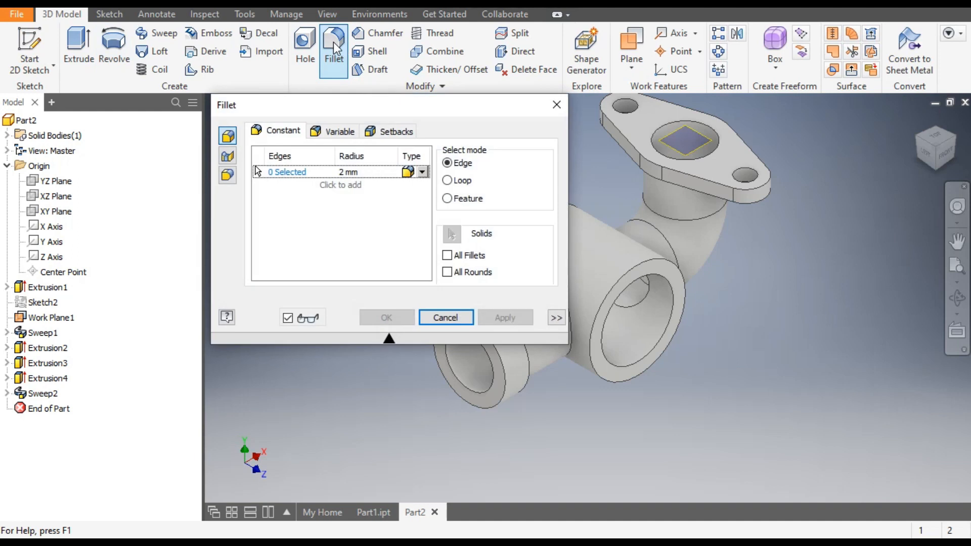
{"action": "left_click", "coordinate": [361, 176]}
{"action": "type", "text": "10"}
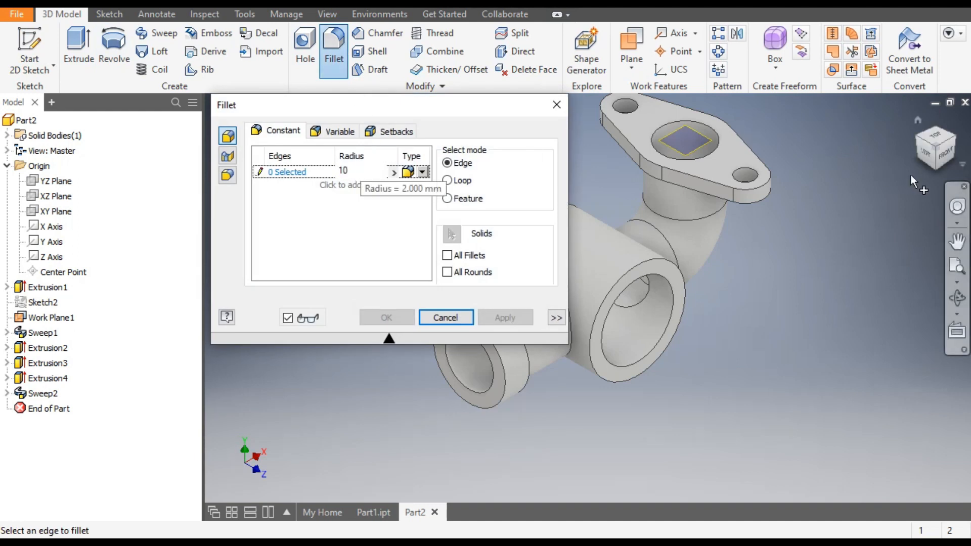
{"action": "left_click", "coordinate": [936, 167]}
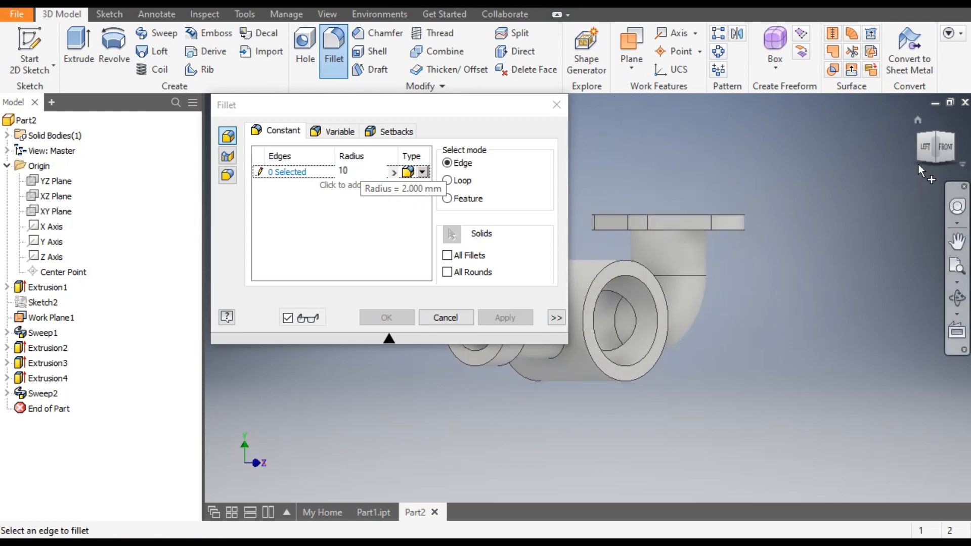
{"action": "middle_click_drag", "start_coordinate": [808, 244], "coordinate": [711, 287], "text": "shift"}
{"action": "left_click", "coordinate": [696, 278]}
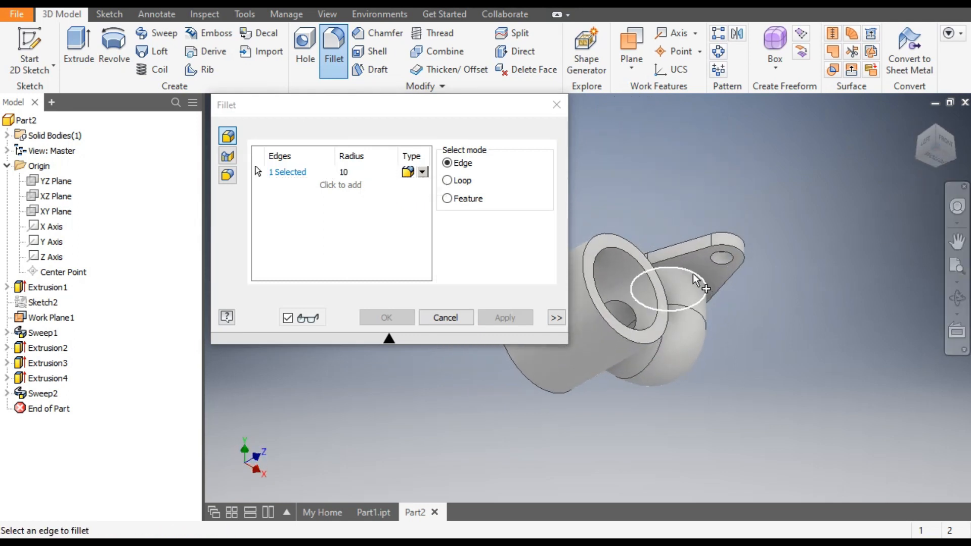
Add the edge where the horizontal pipe meets its end collar to the fillet selection and create the 10 mm fillets
{"action": "left_click", "coordinate": [915, 137]}
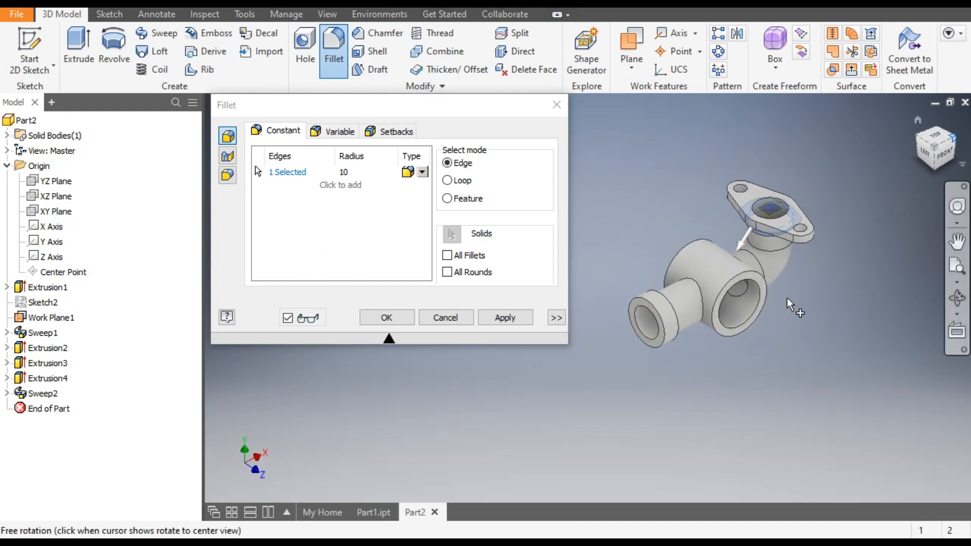
{"action": "middle_click_drag", "start_coordinate": [787, 298], "coordinate": [656, 324], "text": "shift"}
{"action": "scroll", "coordinate": [782, 271], "scroll_direction": "up", "scroll_amount": 3}
{"action": "scroll", "coordinate": [688, 261], "scroll_direction": "down", "scroll_amount": 4}
{"action": "left_click", "coordinate": [790, 162]}
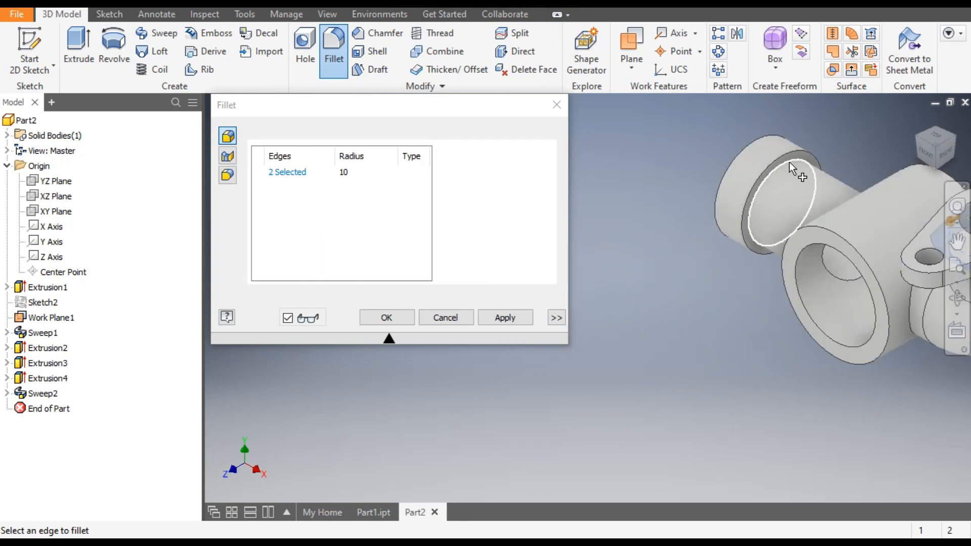
{"action": "left_click", "coordinate": [500, 318]}
{"action": "left_click", "coordinate": [448, 317]}
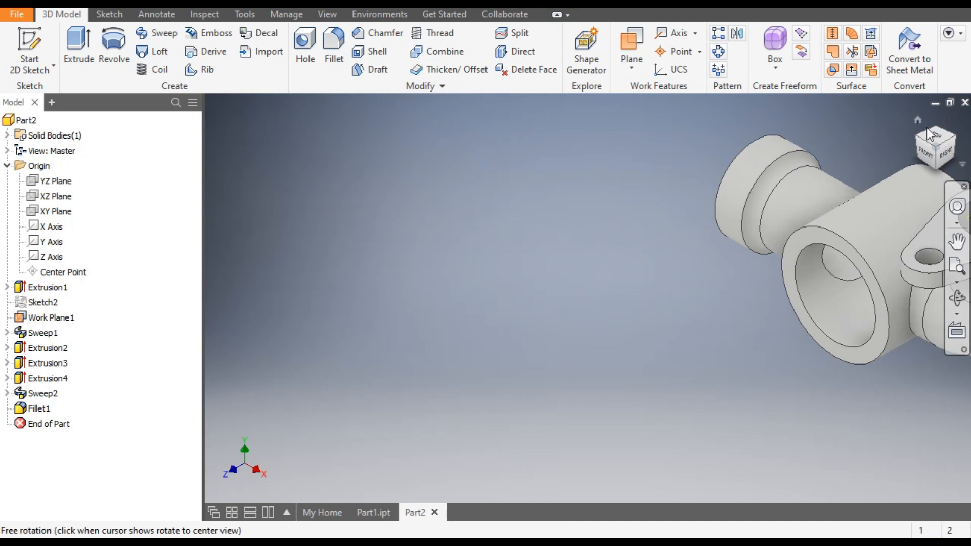
Chamfer the inner edge of the large cylinder's front opening with a 2 mm distance
{"action": "left_click", "coordinate": [915, 137]}
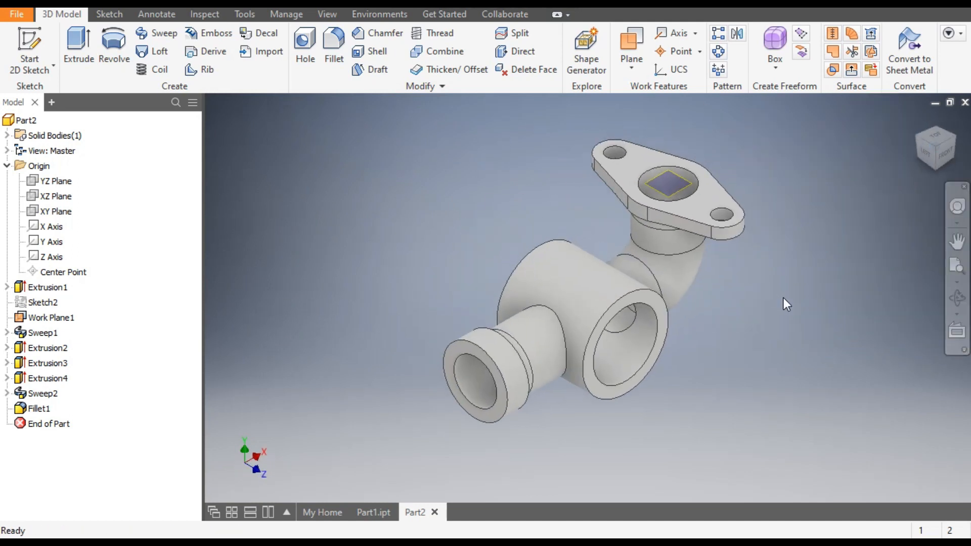
{"action": "middle_click_drag", "start_coordinate": [784, 298], "coordinate": [795, 285]}
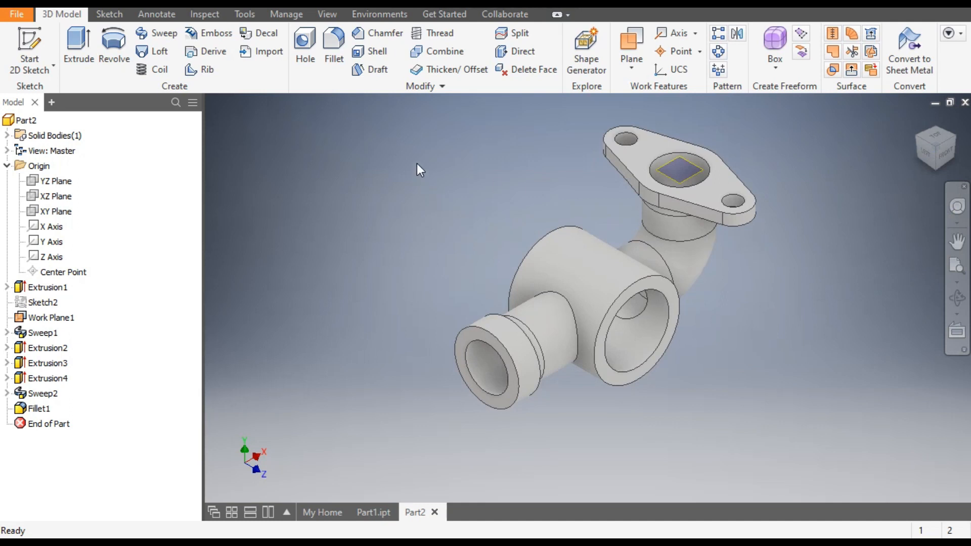
{"action": "left_click", "coordinate": [383, 32]}
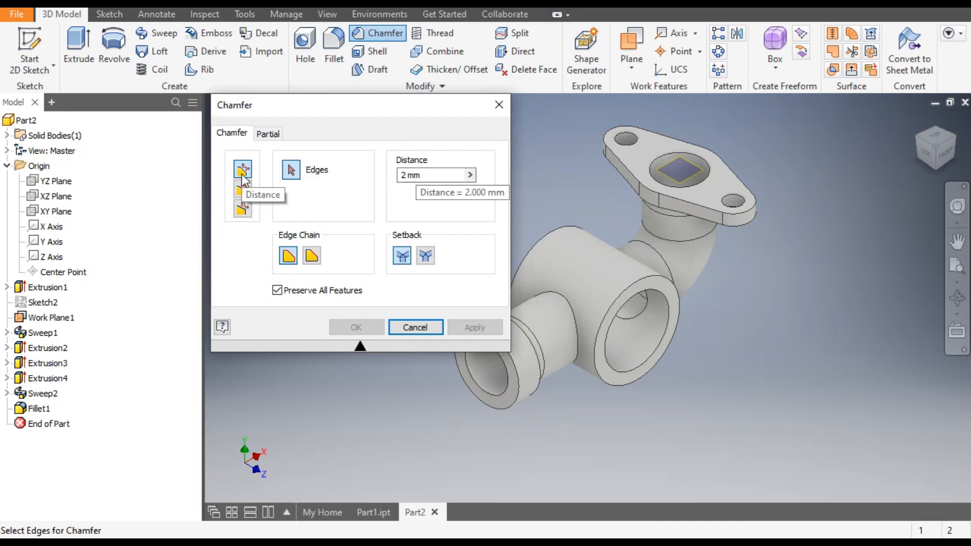
{"action": "left_click", "coordinate": [668, 334]}
{"action": "left_click", "coordinate": [368, 330]}
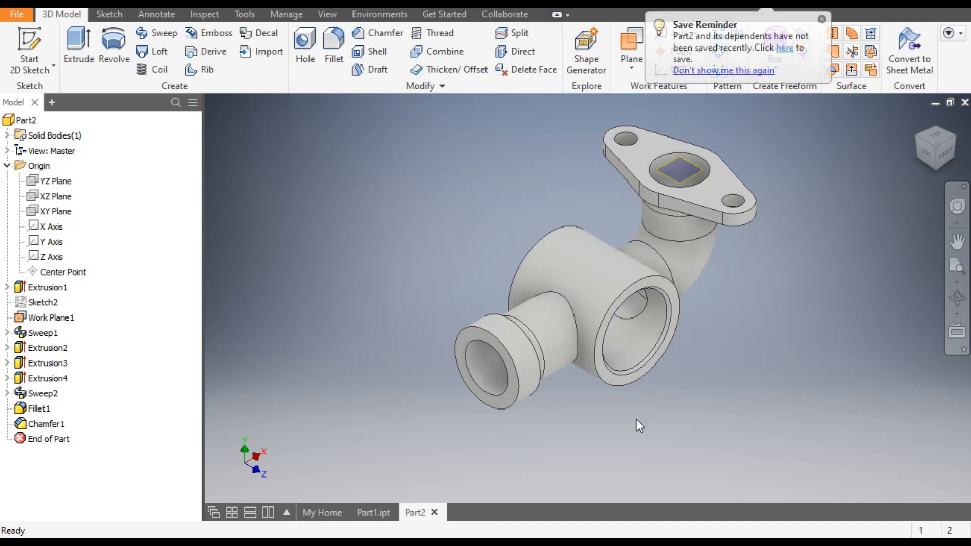
Start a sketch on the large cylinder's front ring face and draw a centred 100 mm circle as construction geometry
{"action": "scroll", "coordinate": [639, 406], "scroll_direction": "up", "scroll_amount": 3}
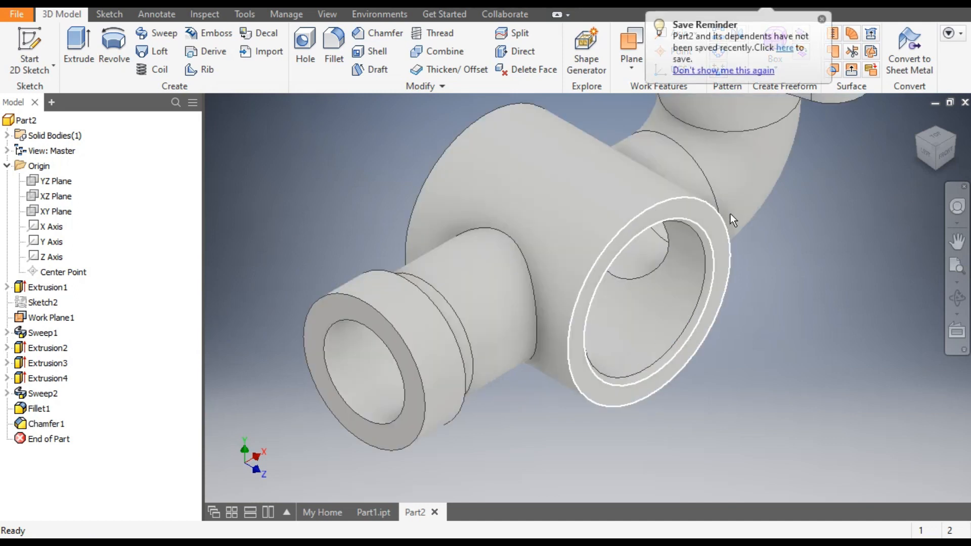
{"action": "left_click", "coordinate": [687, 211]}
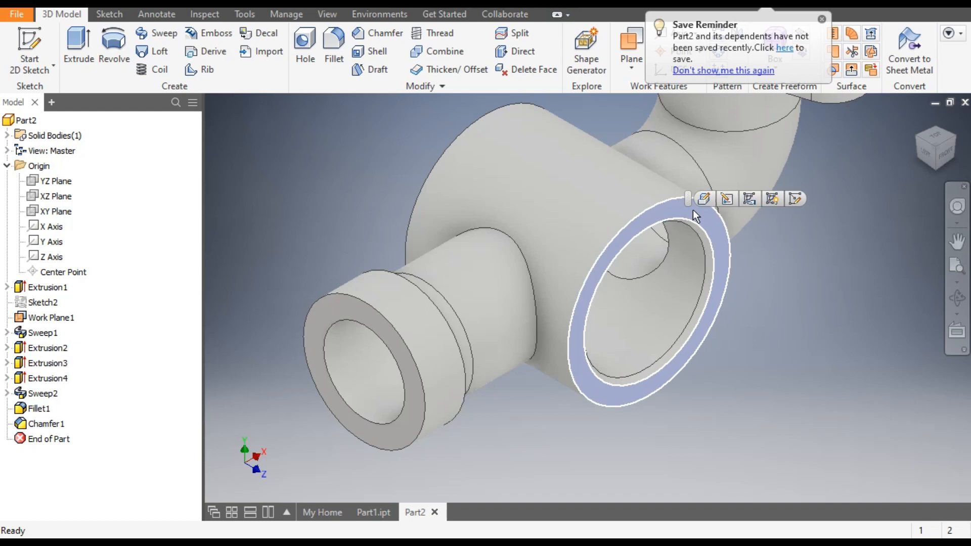
{"action": "left_click", "coordinate": [795, 199]}
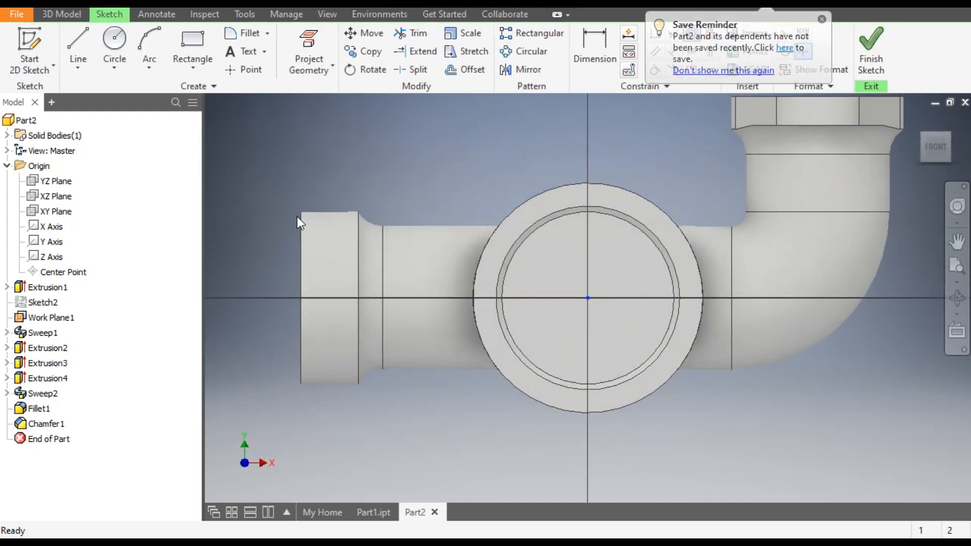
{"action": "left_click", "coordinate": [122, 44]}
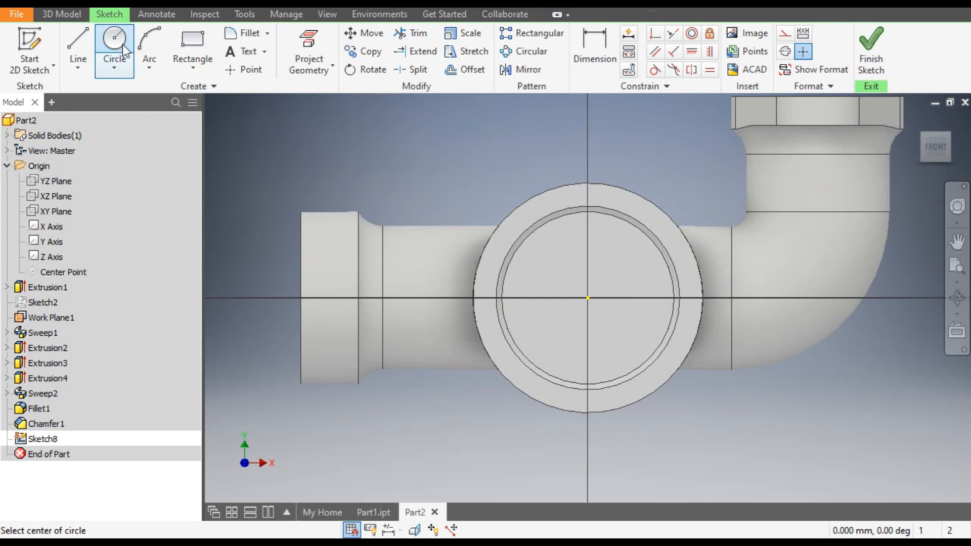
{"action": "left_click", "coordinate": [588, 298]}
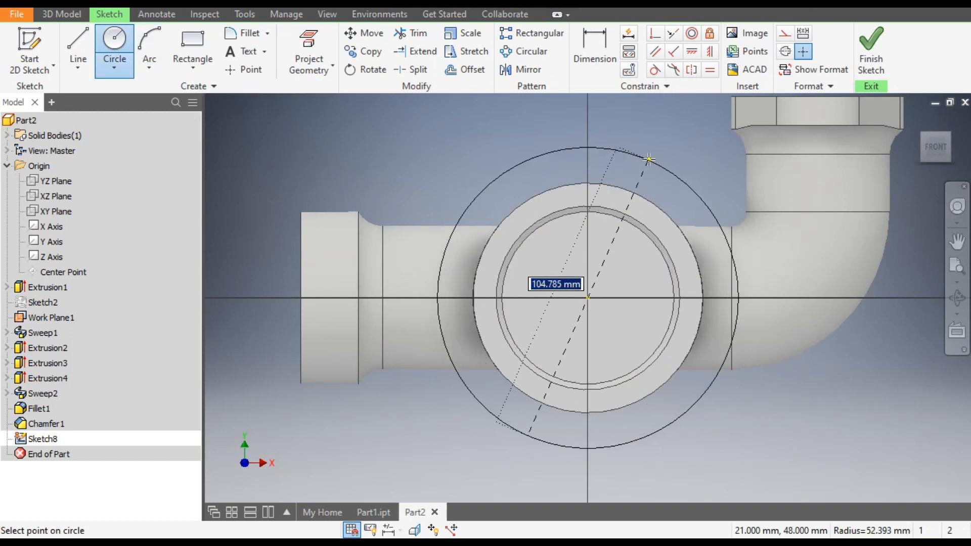
{"action": "type", "text": "100"}
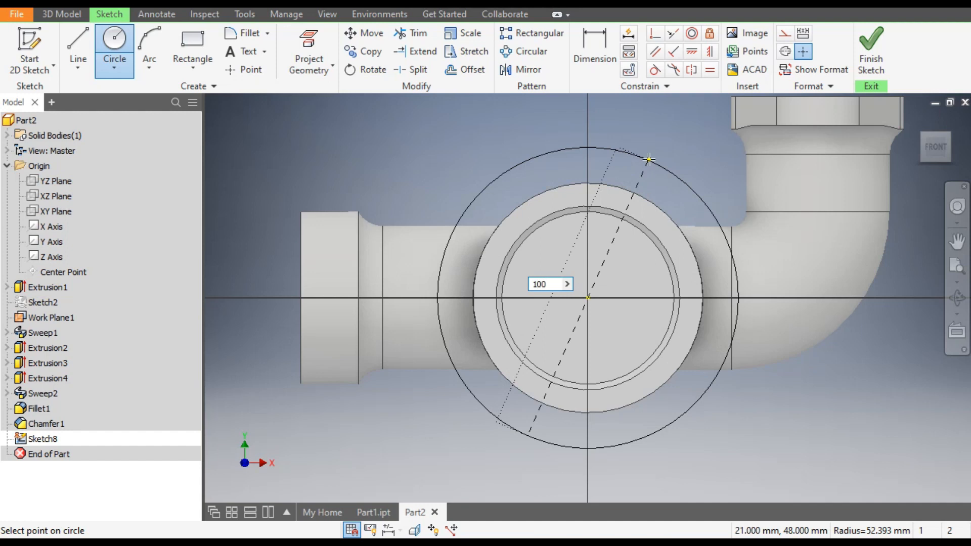
{"action": "key", "text": "Return"}
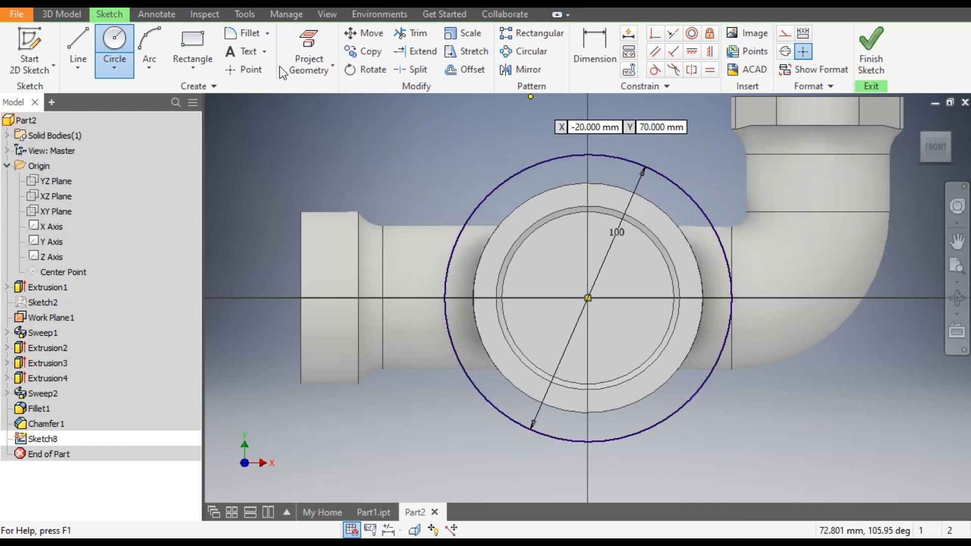
{"action": "key", "text": "Escape"}
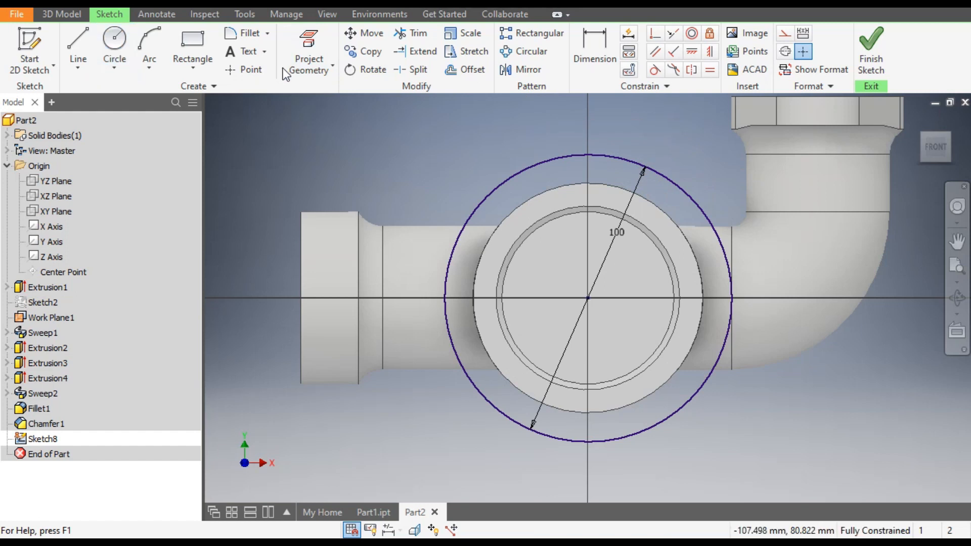
{"action": "left_click", "coordinate": [614, 154]}
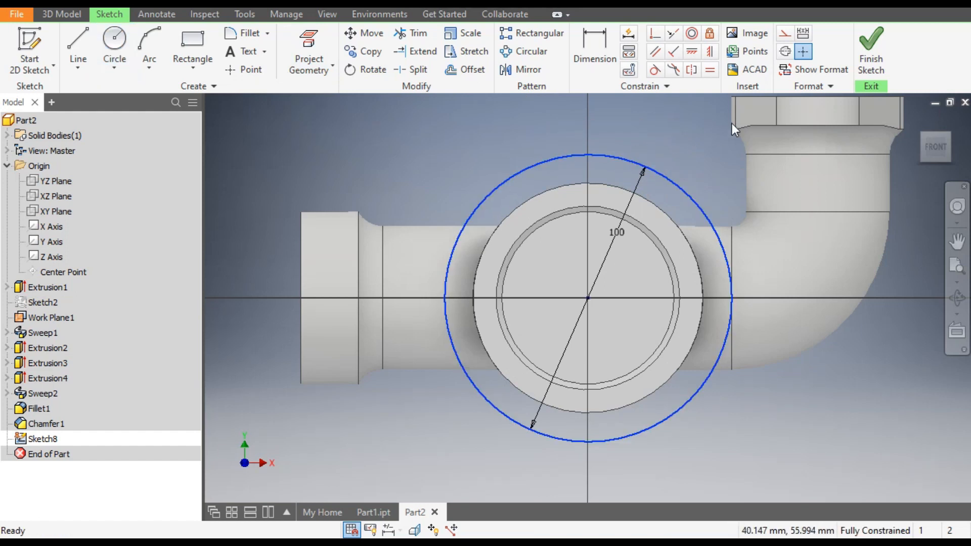
{"action": "left_click", "coordinate": [783, 36]}
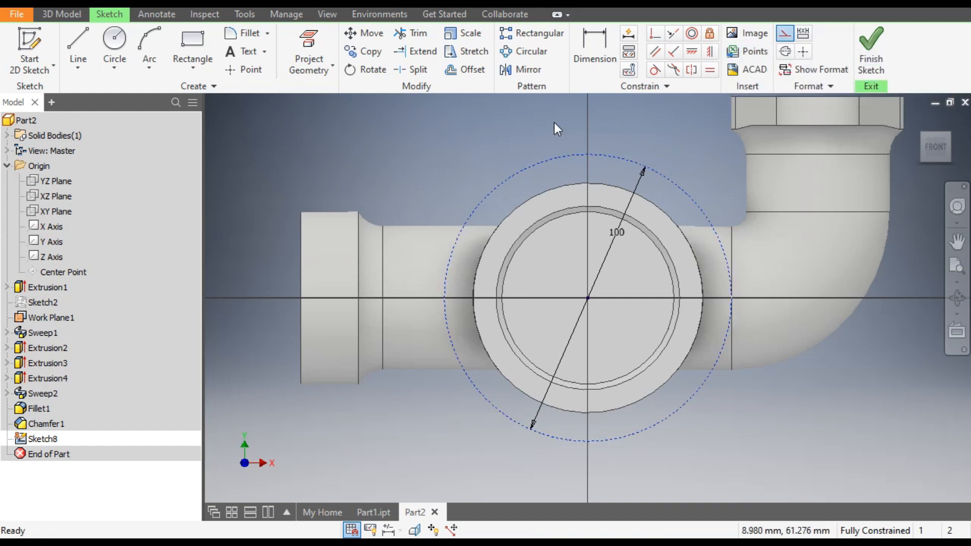
Draw two concentric circles of 10 mm and 5 mm diameter at the uppermost point of the construction circle
{"action": "left_click", "coordinate": [114, 45]}
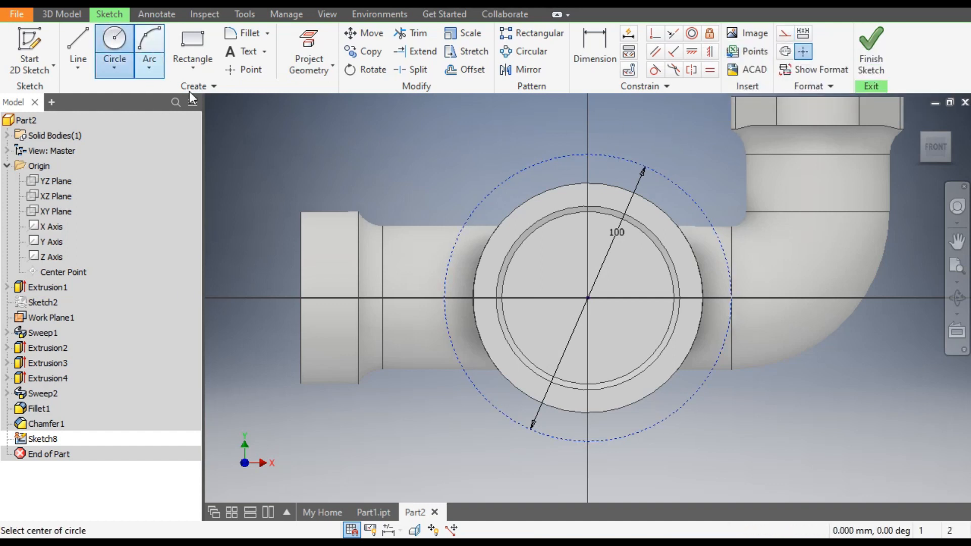
{"action": "left_click", "coordinate": [587, 154]}
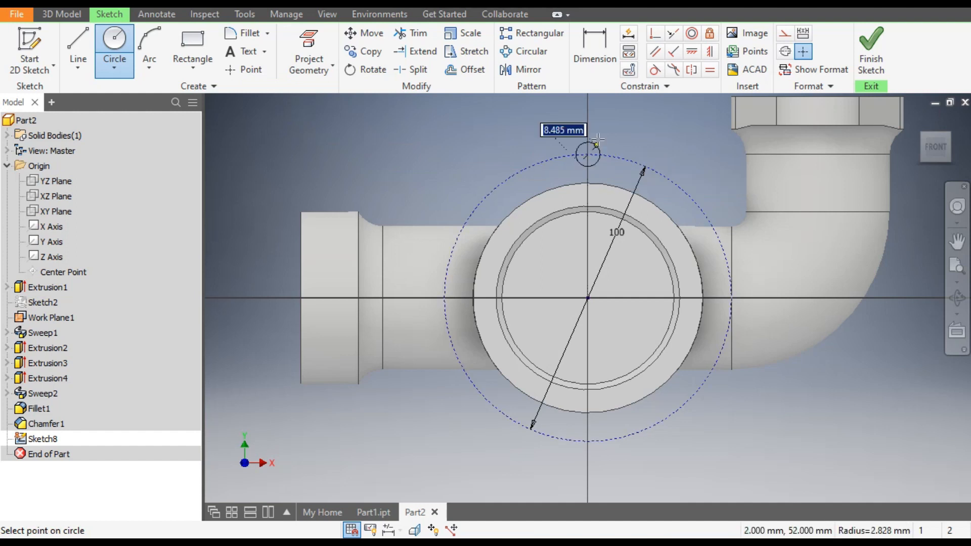
{"action": "type", "text": "10"}
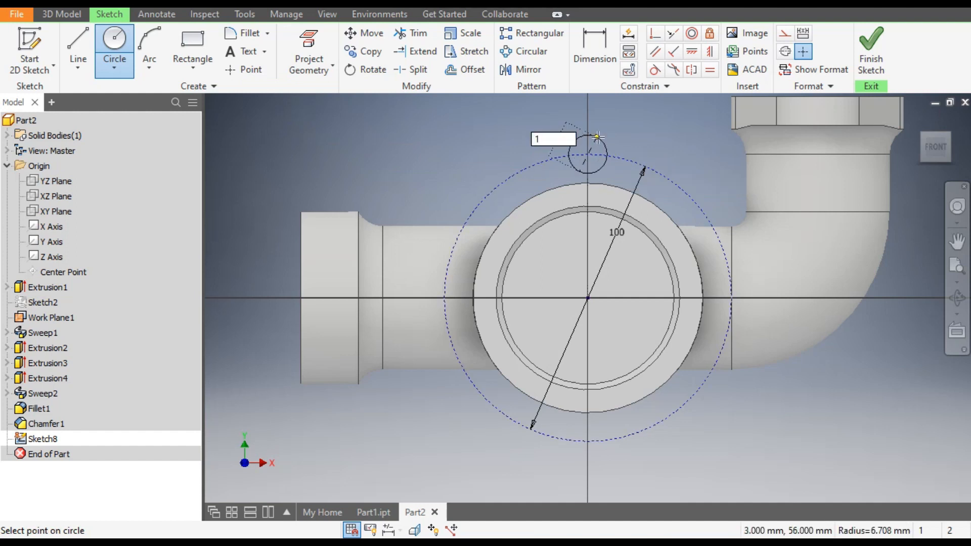
{"action": "key", "text": "Return"}
{"action": "scroll", "coordinate": [598, 137], "scroll_direction": "up", "scroll_amount": 3}
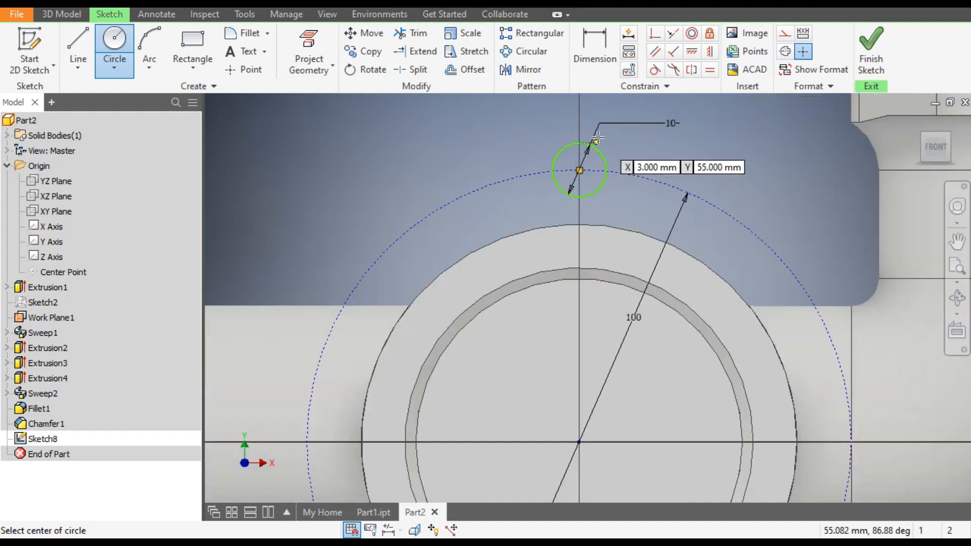
{"action": "left_click", "coordinate": [580, 170]}
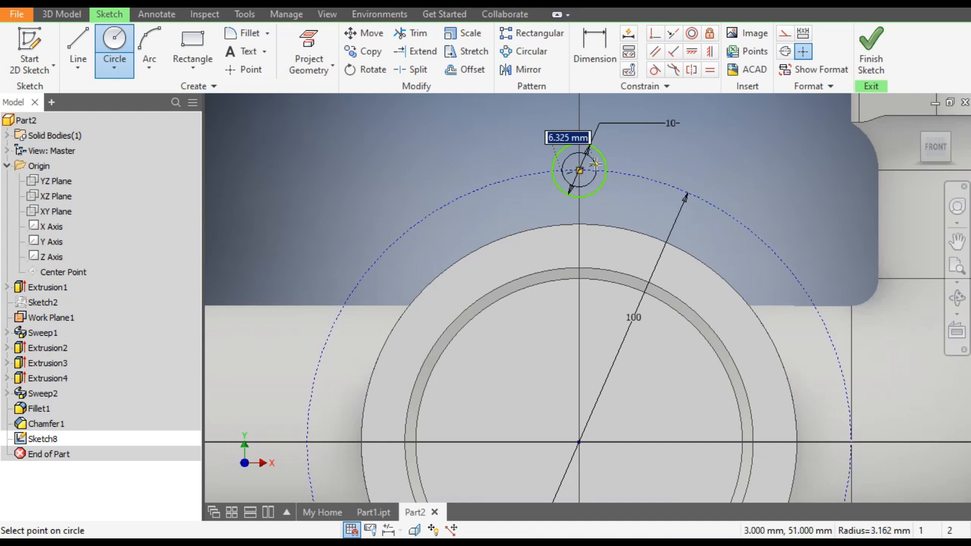
{"action": "type", "text": "5"}
{"action": "key", "text": "Return"}
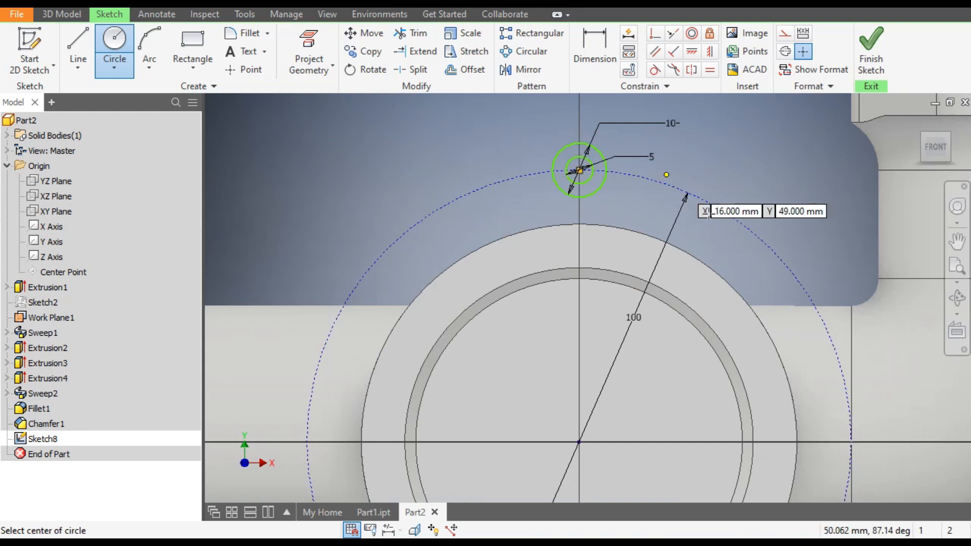
Draw a circle about 80 mm in diameter from the cylinder's centre to the outer edge of the ring face
{"action": "scroll", "coordinate": [515, 132], "scroll_direction": "down", "scroll_amount": 3}
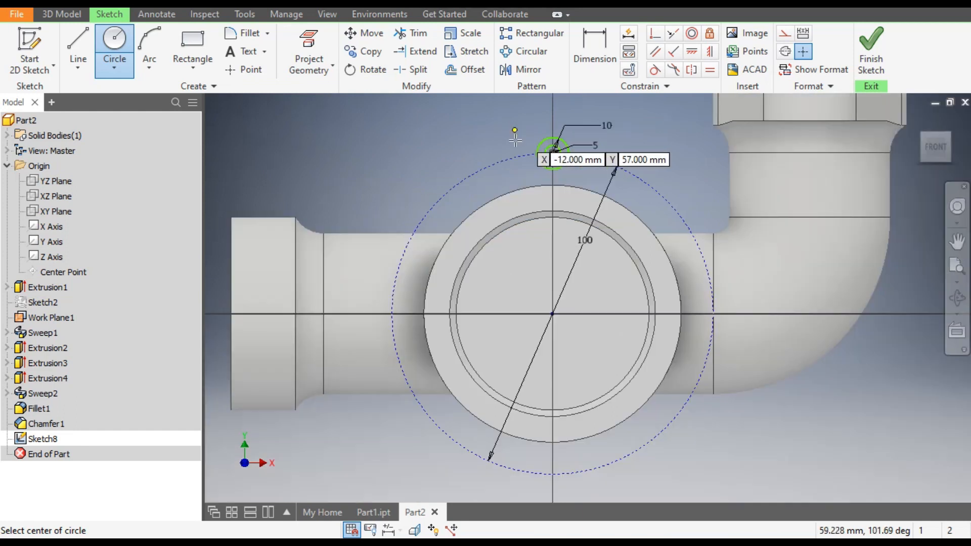
{"action": "left_click", "coordinate": [553, 314]}
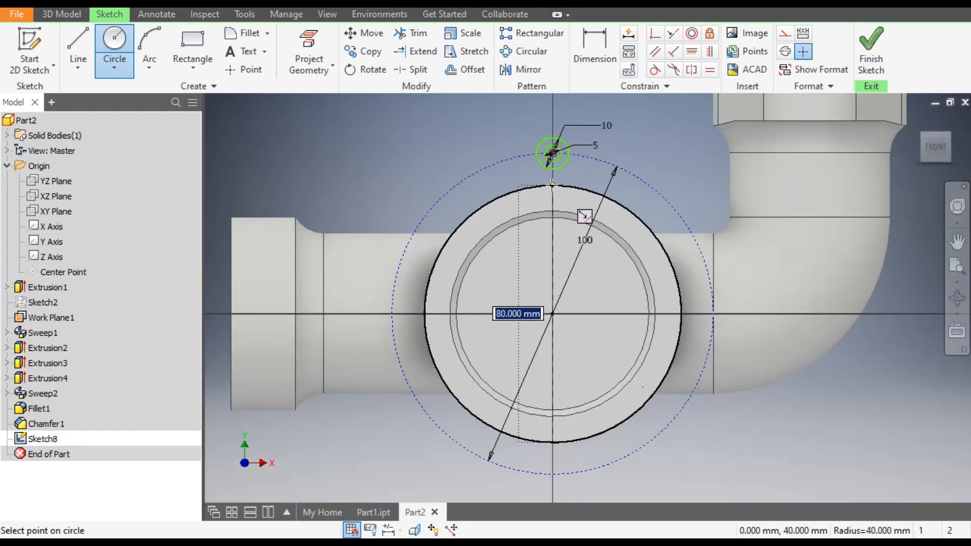
{"action": "left_click", "coordinate": [553, 185]}
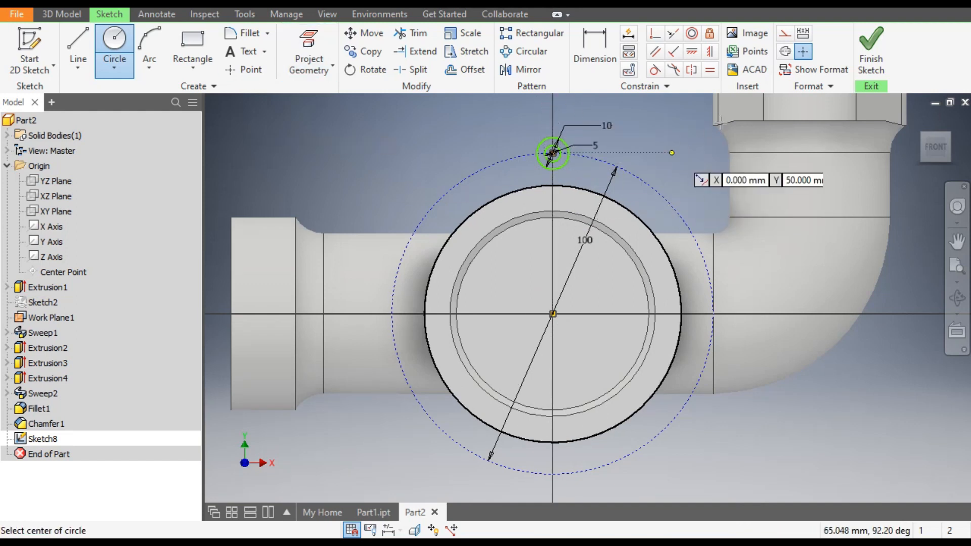
Constrain the small concentric circles' centre to lie vertically in line with the cylinder's centre
{"action": "left_click", "coordinate": [710, 52]}
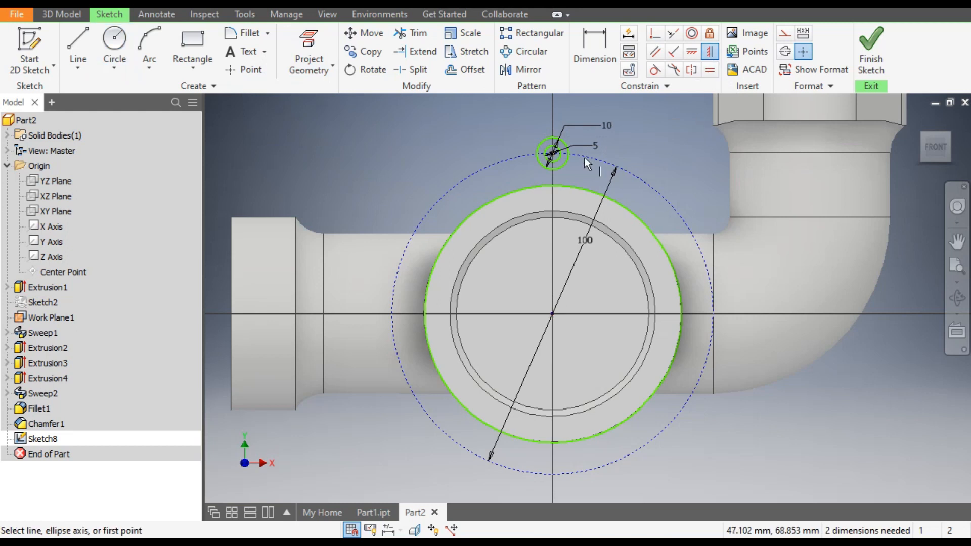
{"action": "left_click", "coordinate": [553, 153]}
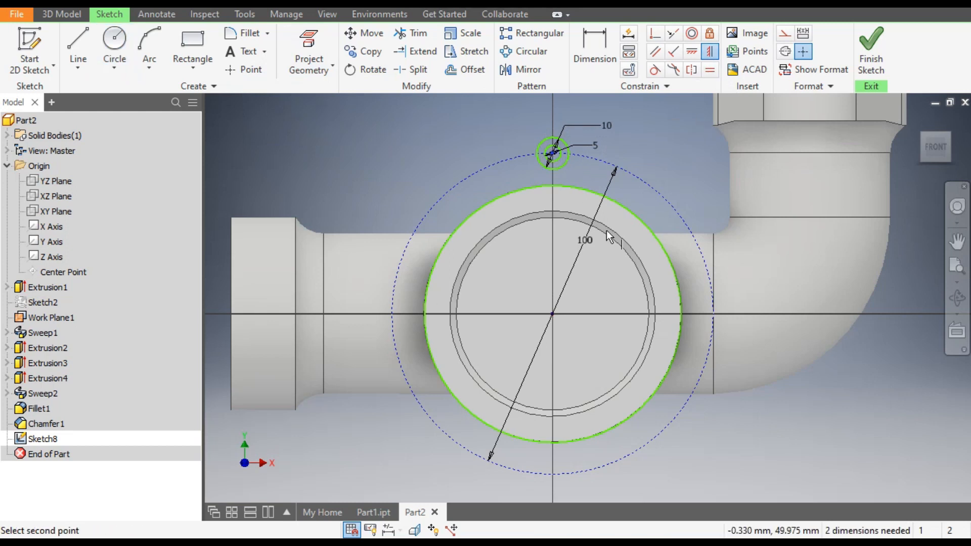
{"action": "left_click", "coordinate": [552, 314]}
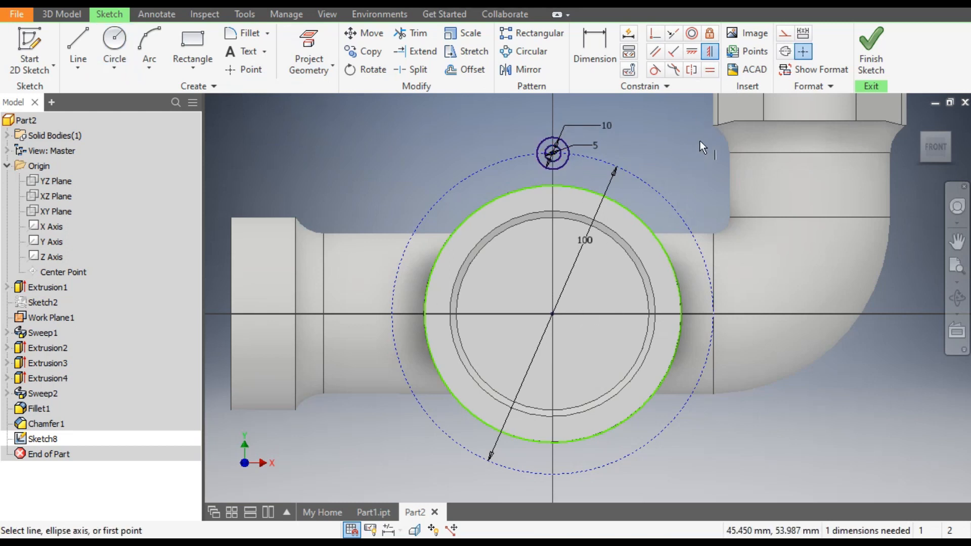
{"action": "key", "text": "Escape"}
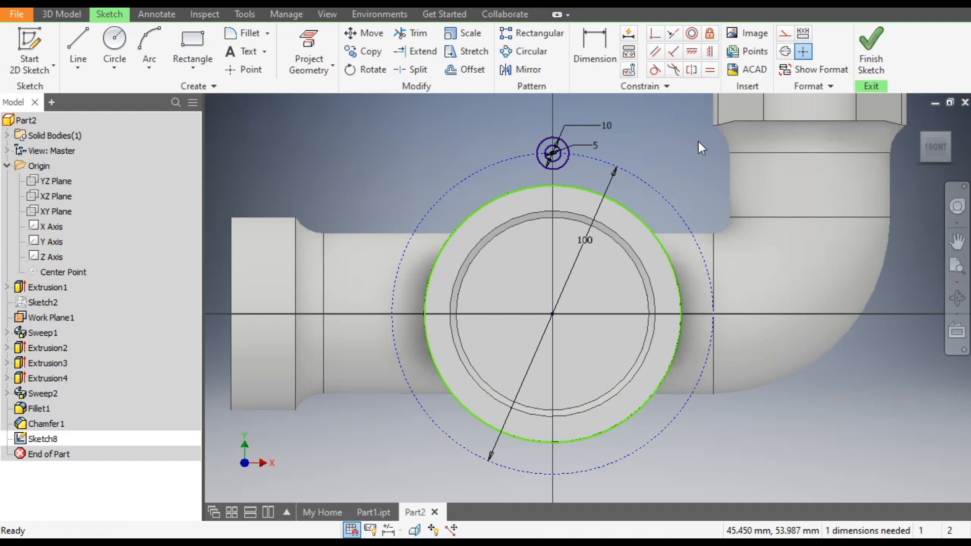
Pull the large solid circle inward off the ring's outer edge and dimension its diameter at 80 mm
{"action": "mouse_move", "coordinate": [632, 213]}
{"action": "left_mouse_down"}
{"action": "mouse_move", "coordinate": [554, 232]}
{"action": "mouse_move", "coordinate": [599, 212]}
{"action": "left_mouse_up"}
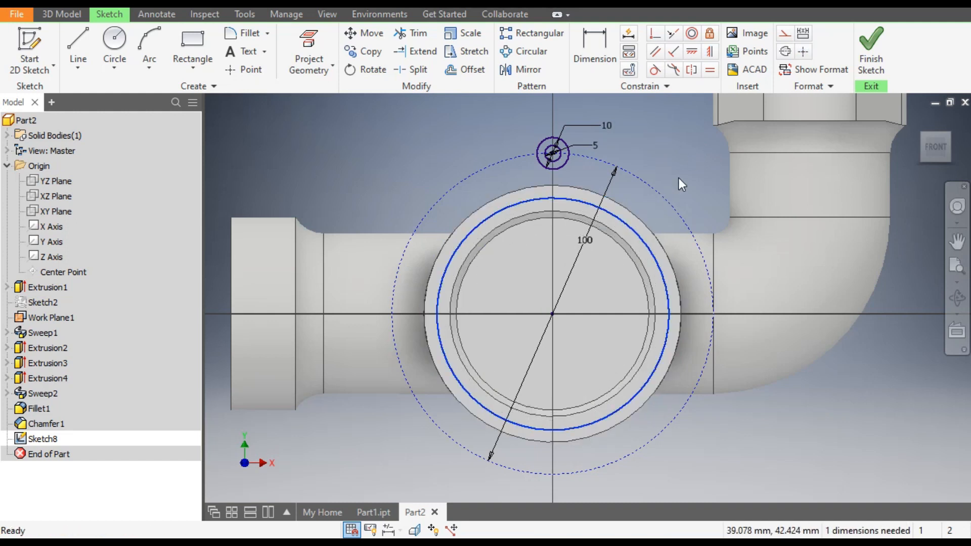
{"action": "left_click", "coordinate": [602, 50]}
{"action": "left_click", "coordinate": [624, 219]}
{"action": "left_click", "coordinate": [651, 196]}
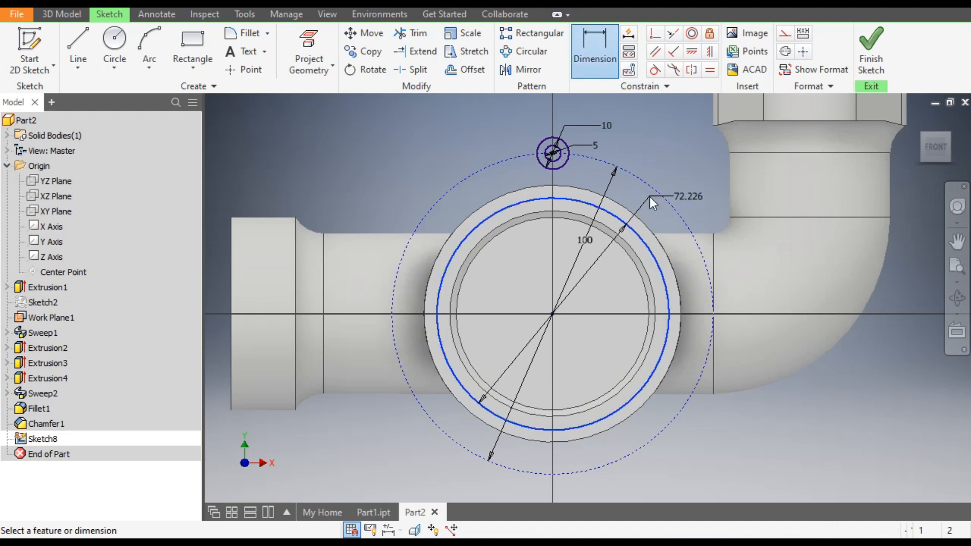
{"action": "type", "text": "80"}
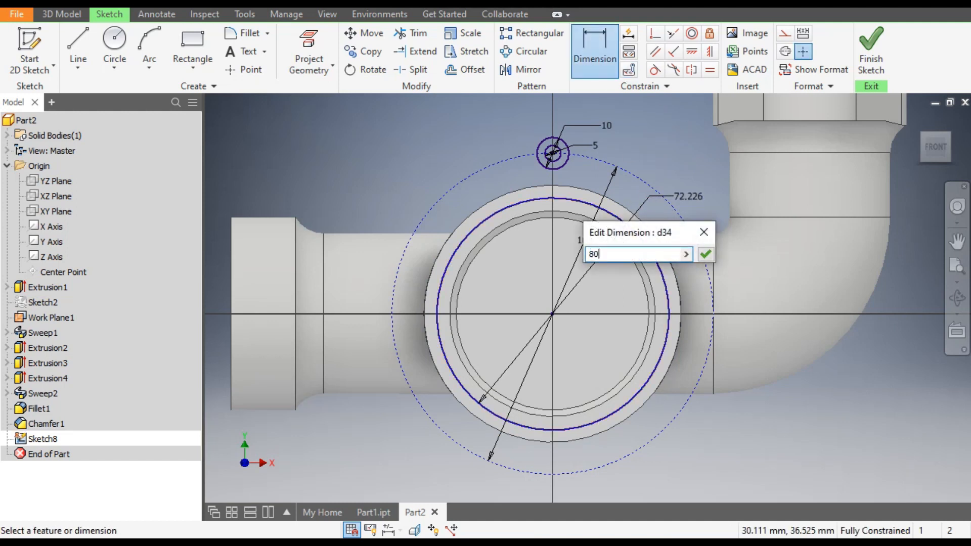
{"action": "key", "text": "Return"}
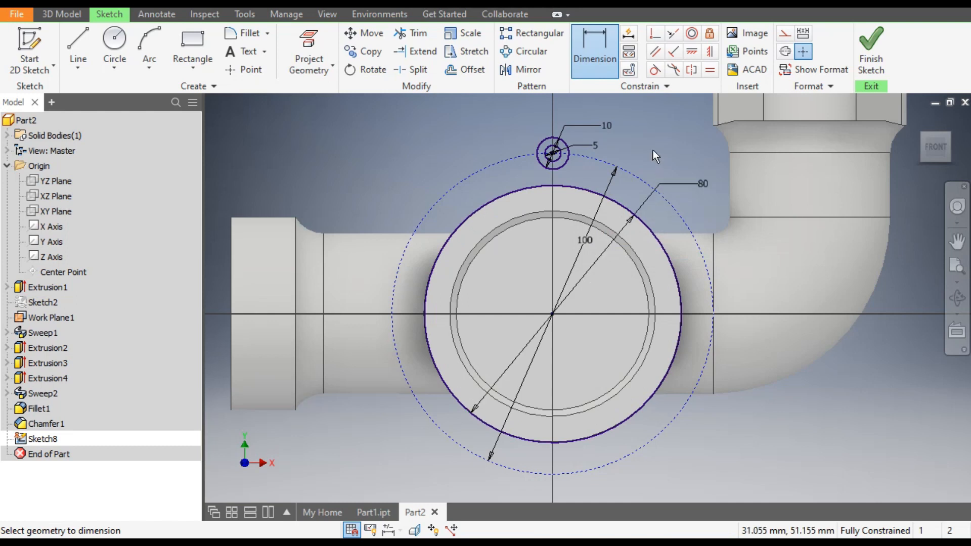
Draw two vertical lines from the side points of the 10 mm circle down past the 80 mm circle's edge
{"action": "left_click", "coordinate": [74, 42]}
{"action": "scroll", "coordinate": [511, 202], "scroll_direction": "up", "scroll_amount": 3}
{"action": "scroll", "coordinate": [499, 218], "scroll_direction": "down", "scroll_amount": 1}
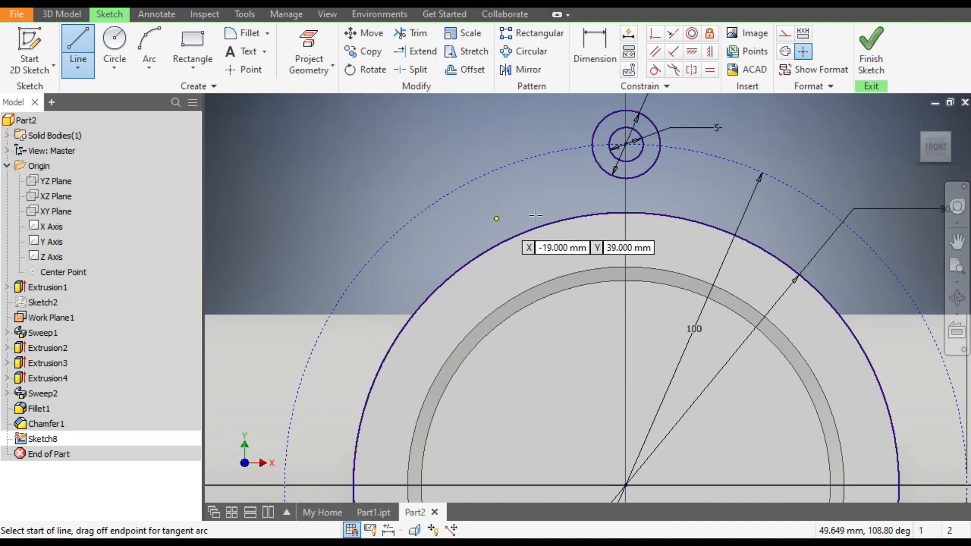
{"action": "left_click", "coordinate": [593, 147]}
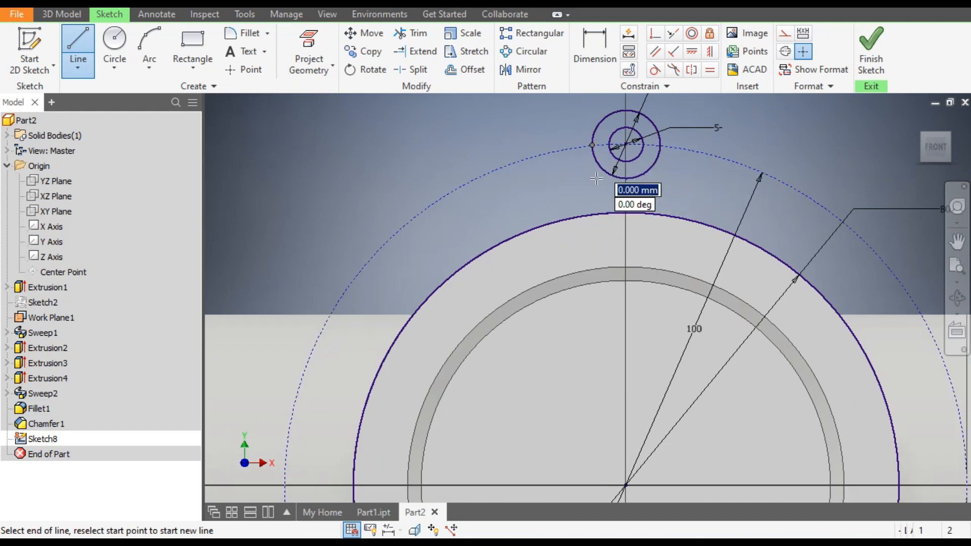
{"action": "left_click", "coordinate": [592, 260]}
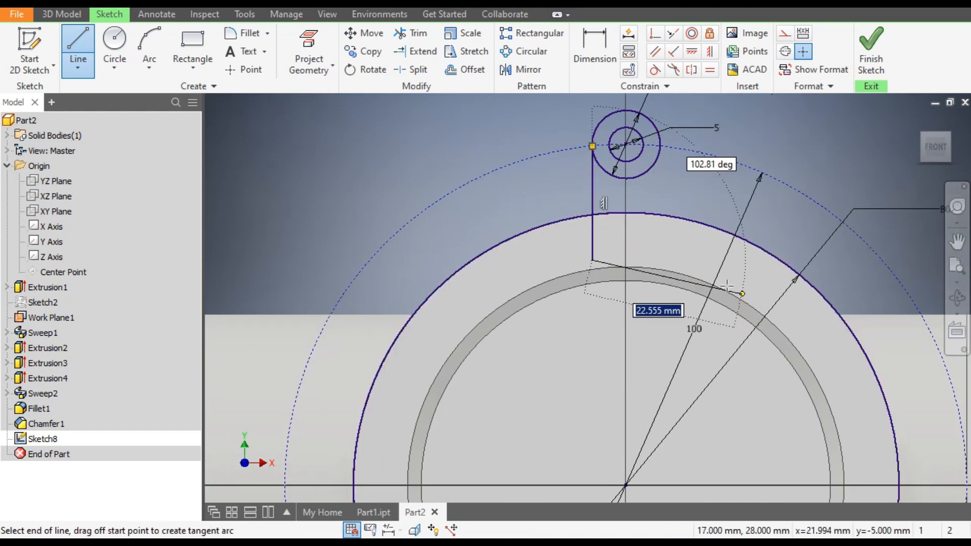
{"action": "key", "text": "Escape"}
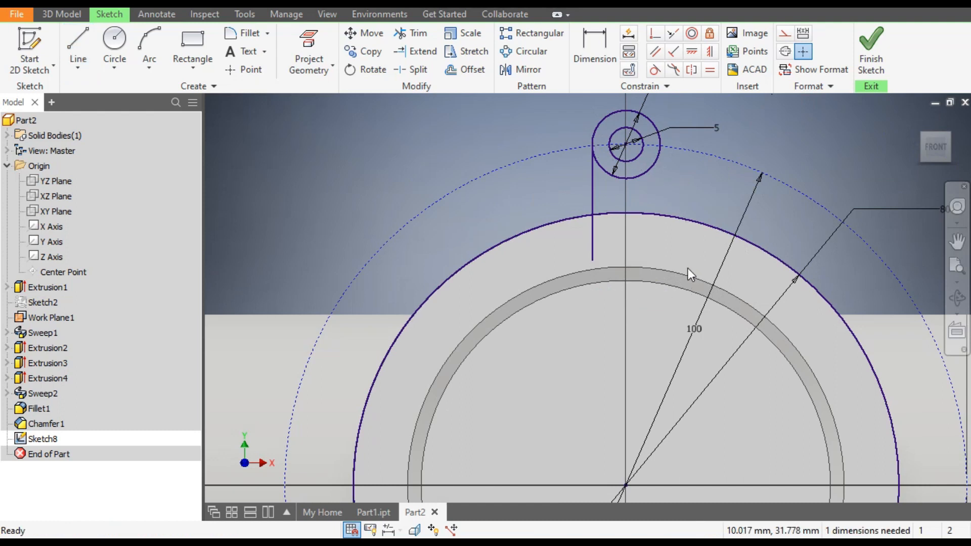
{"action": "left_click", "coordinate": [81, 44]}
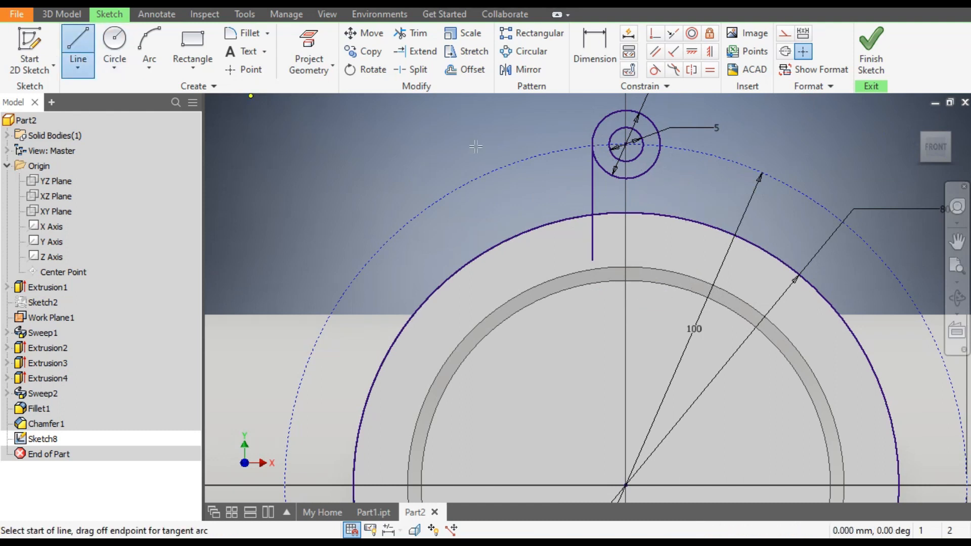
{"action": "left_click", "coordinate": [660, 145]}
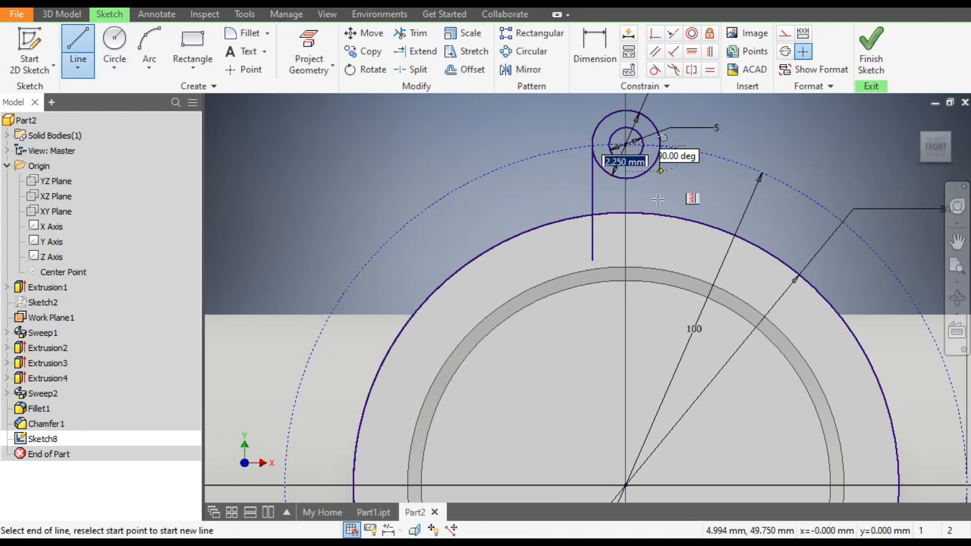
{"action": "left_click", "coordinate": [660, 252]}
{"action": "key", "text": "Escape"}
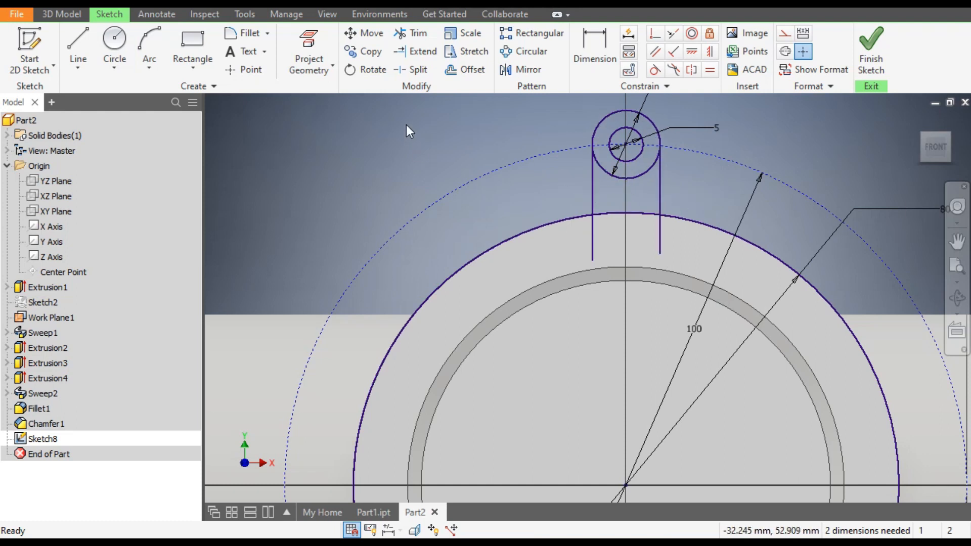
Trim the two vertical lines' lower ends inside the 80 mm circle and finish the sketch
{"action": "left_click", "coordinate": [414, 35]}
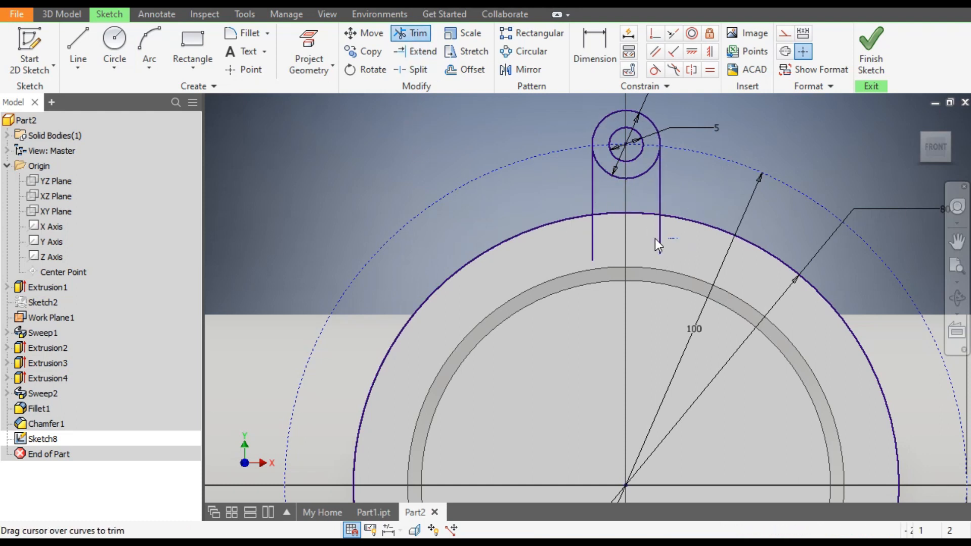
{"action": "left_click_drag", "start_coordinate": [571, 244], "coordinate": [599, 259]}
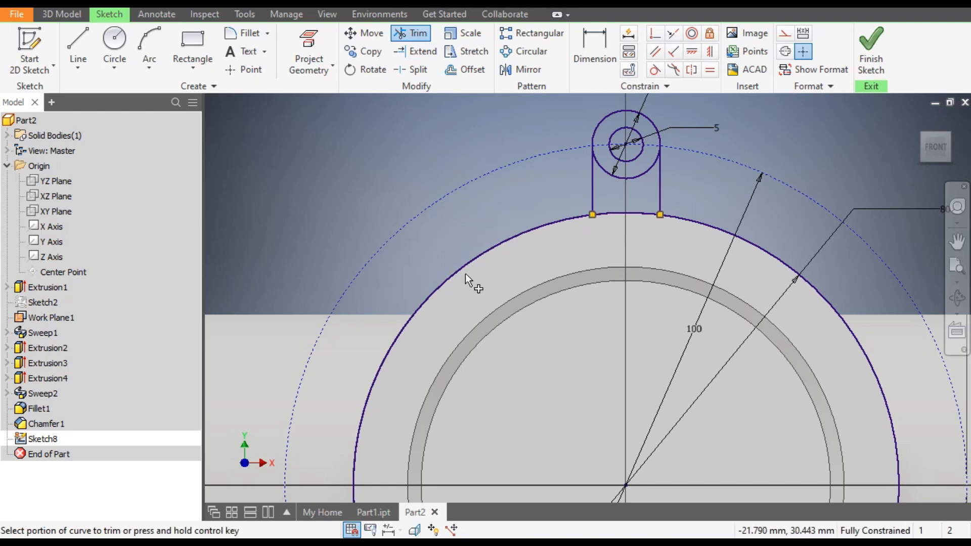
{"action": "left_click", "coordinate": [870, 47]}
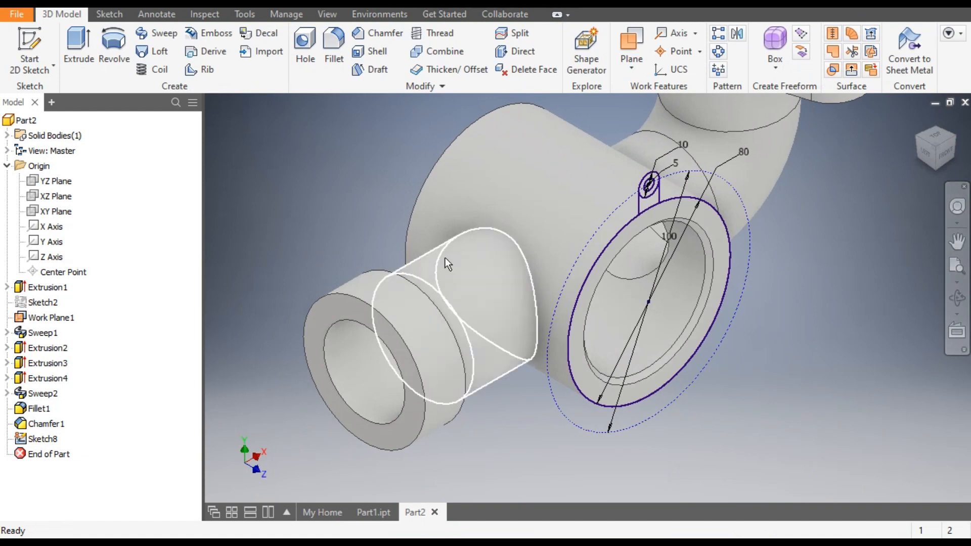
Extrude the lug profile, leaving out the 5 mm hole, 10 mm backward along the cylinder and join it to the body
{"action": "left_click", "coordinate": [85, 48]}
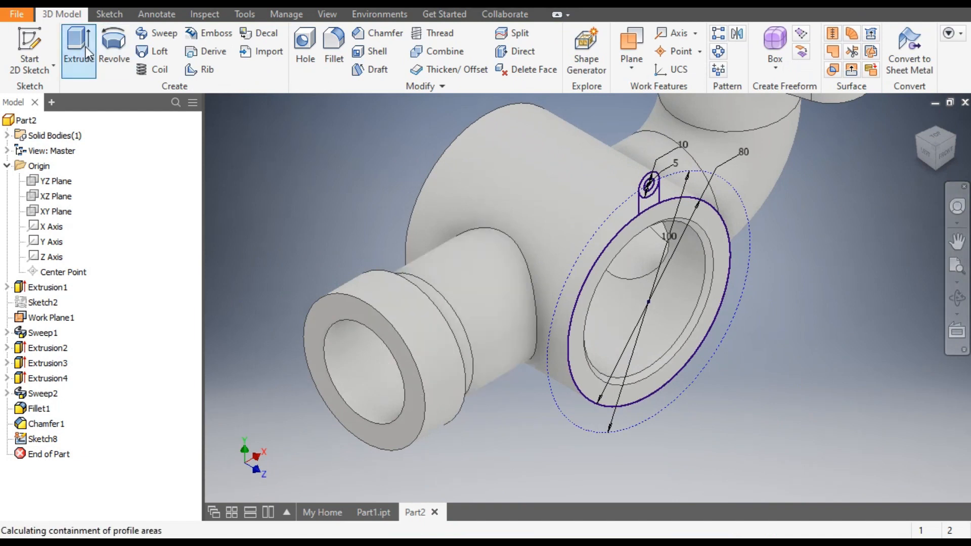
{"action": "scroll", "coordinate": [653, 187], "scroll_direction": "down", "scroll_amount": 4}
{"action": "left_click", "coordinate": [651, 201]}
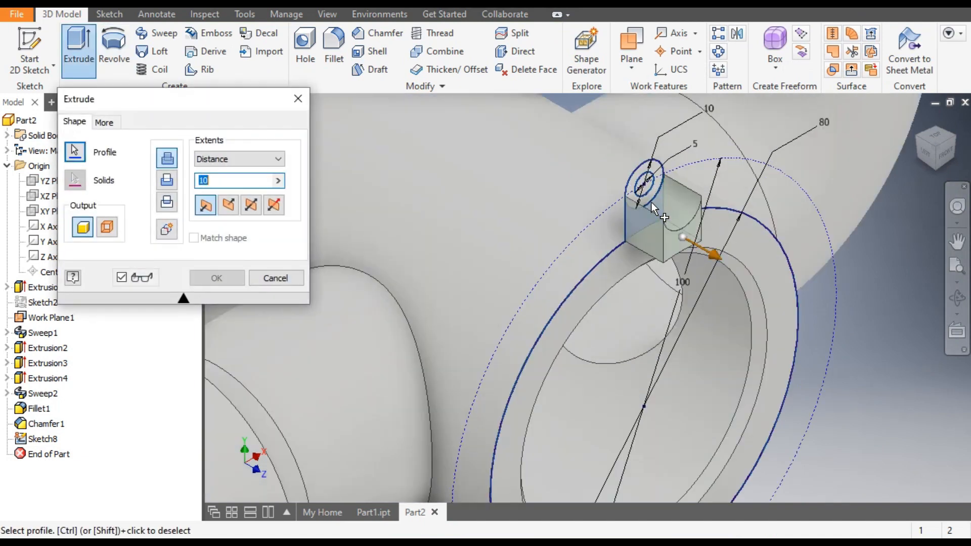
{"action": "scroll", "coordinate": [652, 177], "scroll_direction": "down", "scroll_amount": 2}
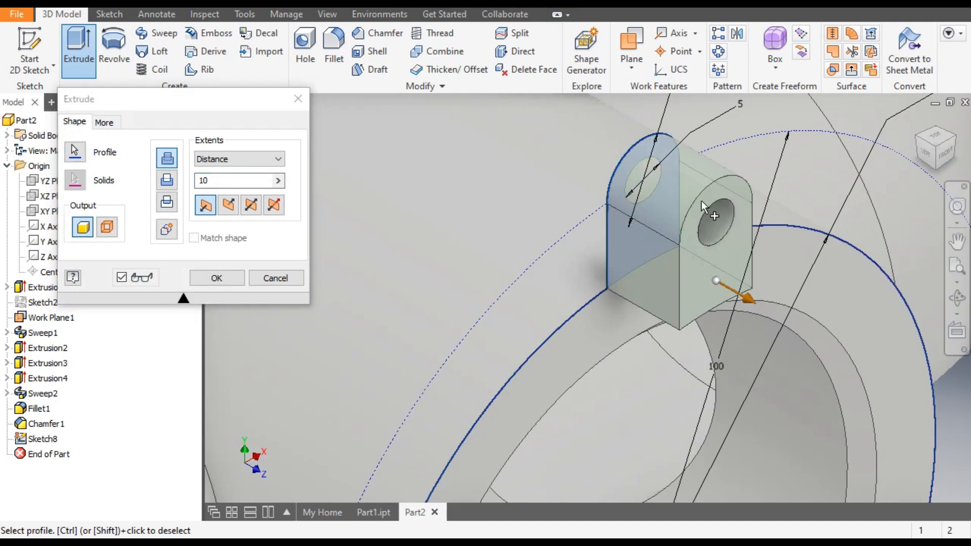
{"action": "scroll", "coordinate": [702, 202], "scroll_direction": "up", "scroll_amount": 2}
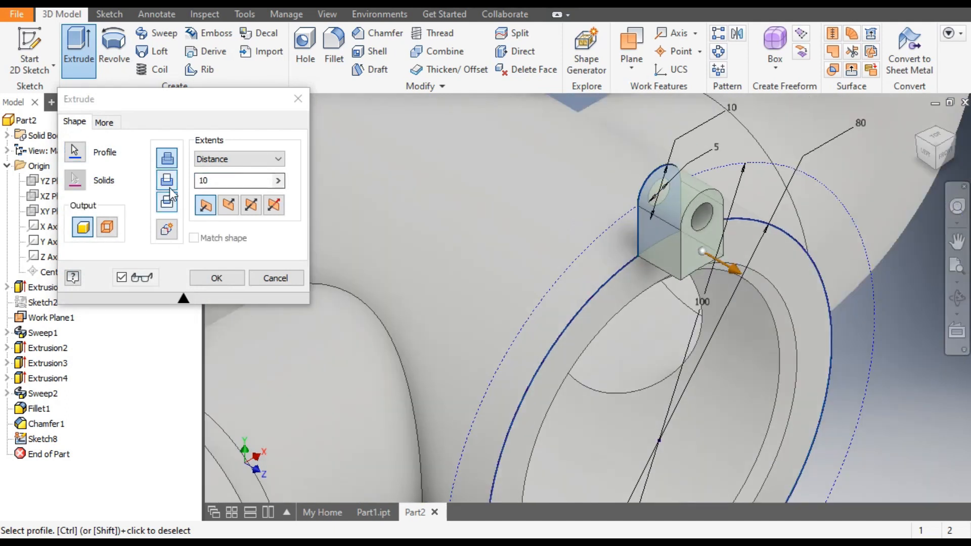
{"action": "left_click", "coordinate": [229, 206]}
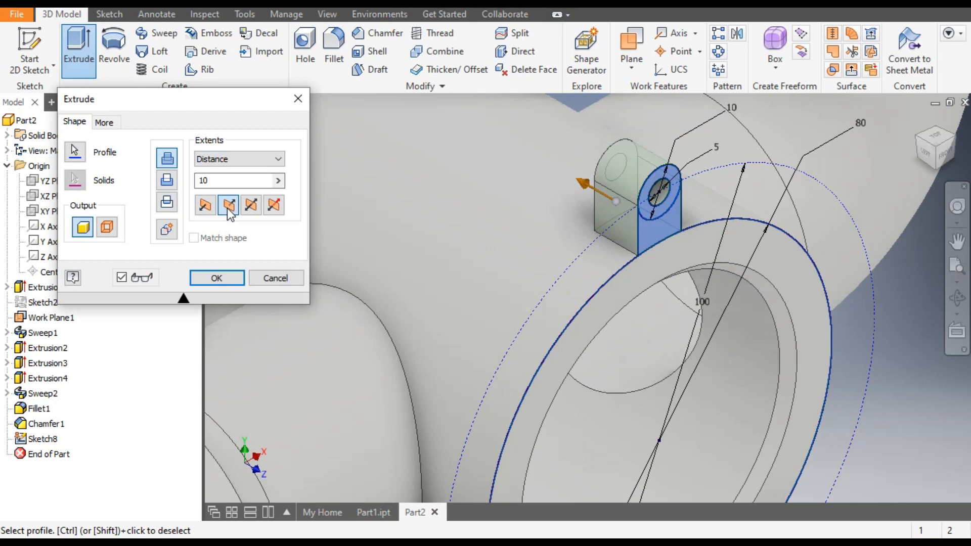
{"action": "left_click", "coordinate": [215, 180]}
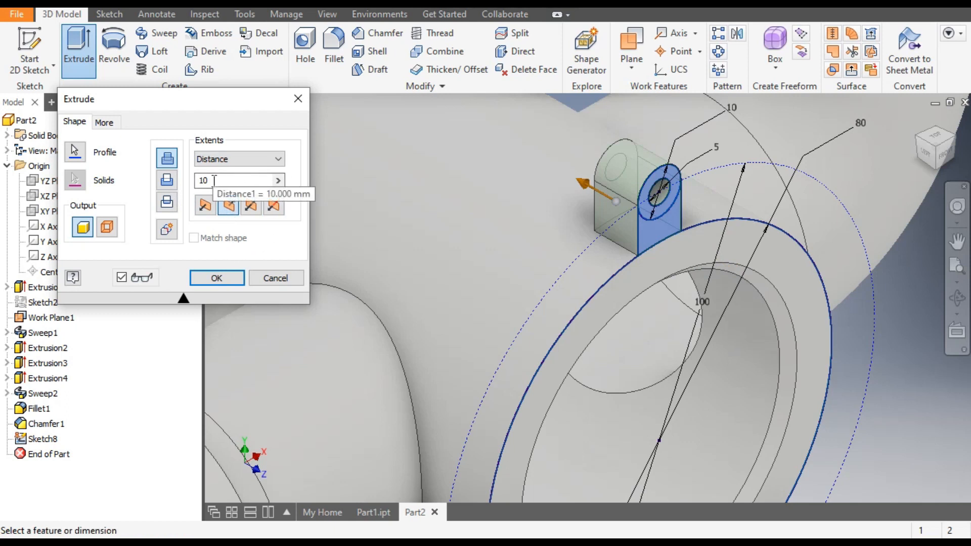
{"action": "scroll", "coordinate": [351, 250], "scroll_direction": "up", "scroll_amount": 2}
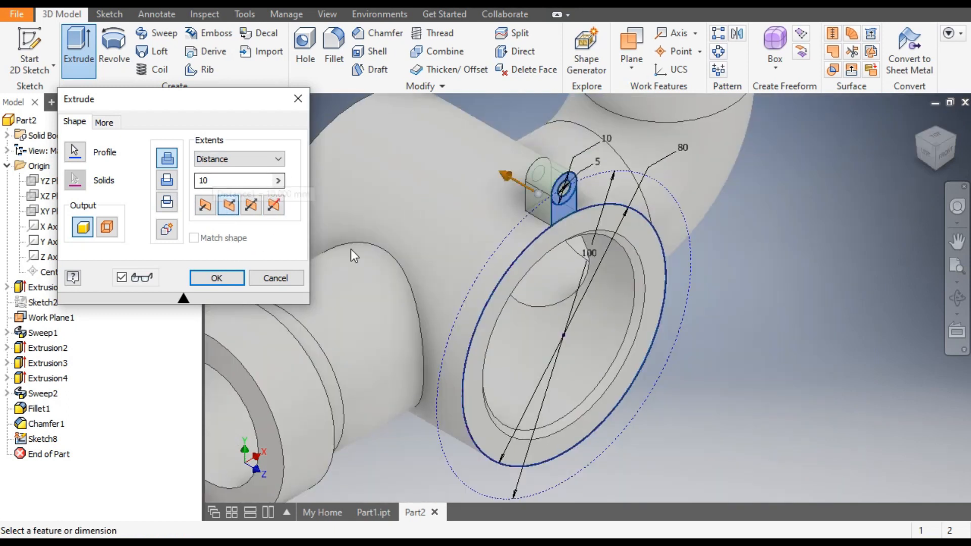
{"action": "left_click", "coordinate": [222, 278]}
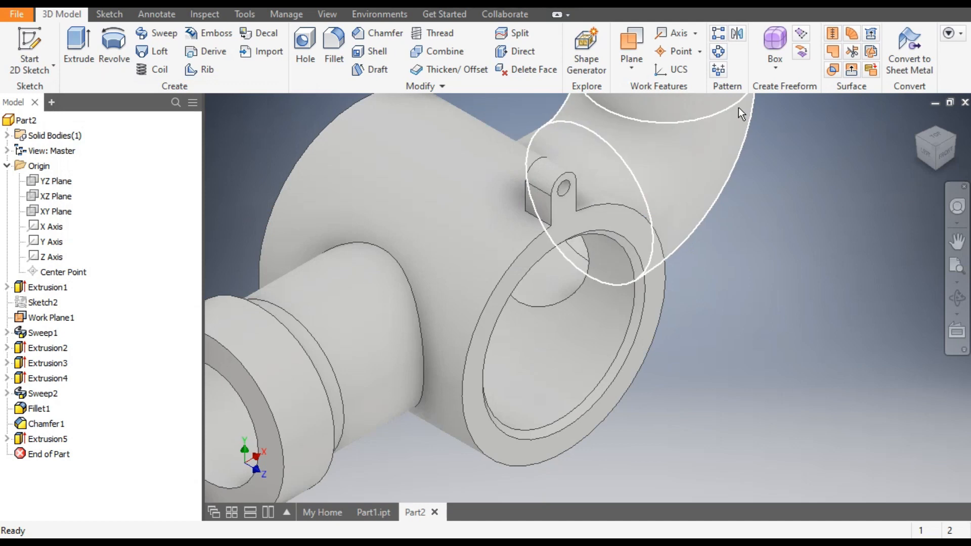
Create a circular pattern of the lug around the cylinder's axis with 3 occurrences over 360 deg
{"action": "left_click", "coordinate": [727, 55]}
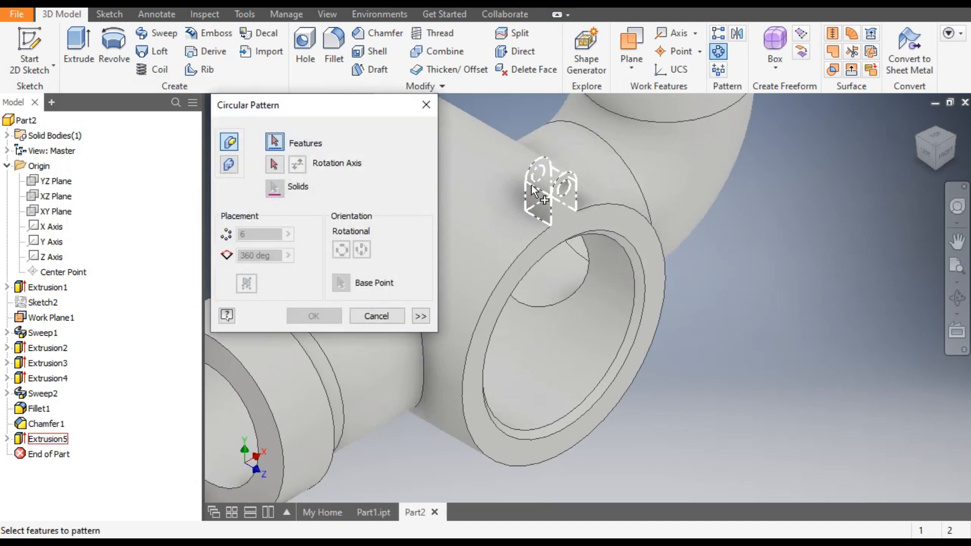
{"action": "left_click", "coordinate": [558, 195]}
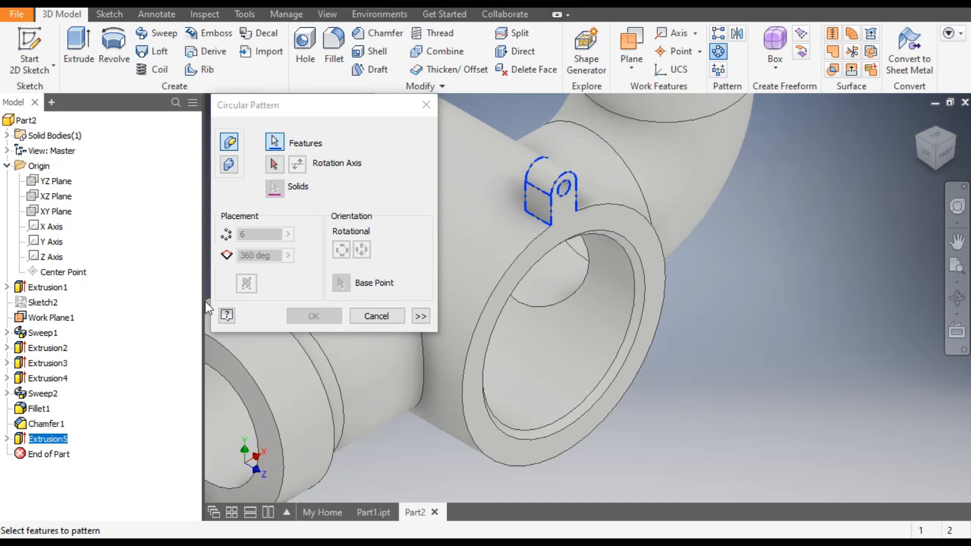
{"action": "left_click", "coordinate": [275, 166]}
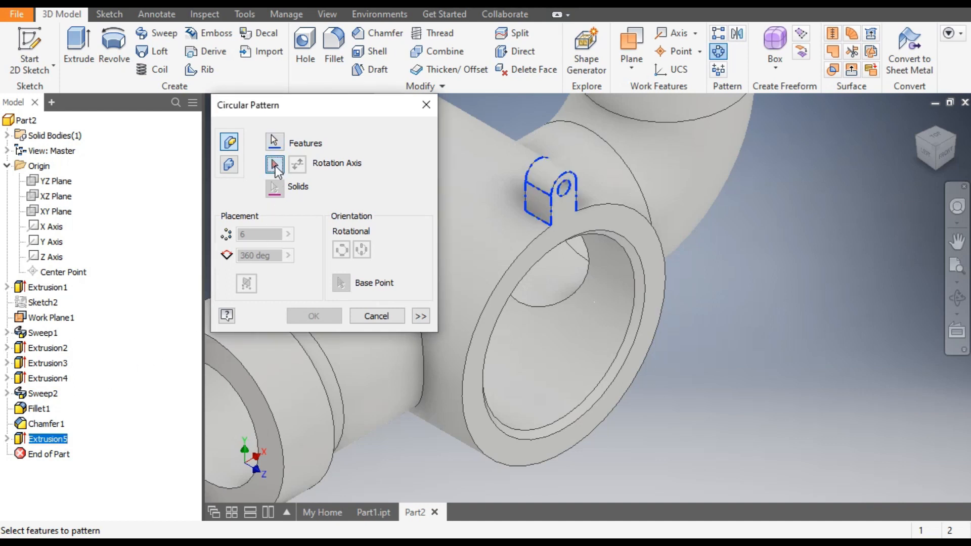
{"action": "left_click", "coordinate": [518, 254]}
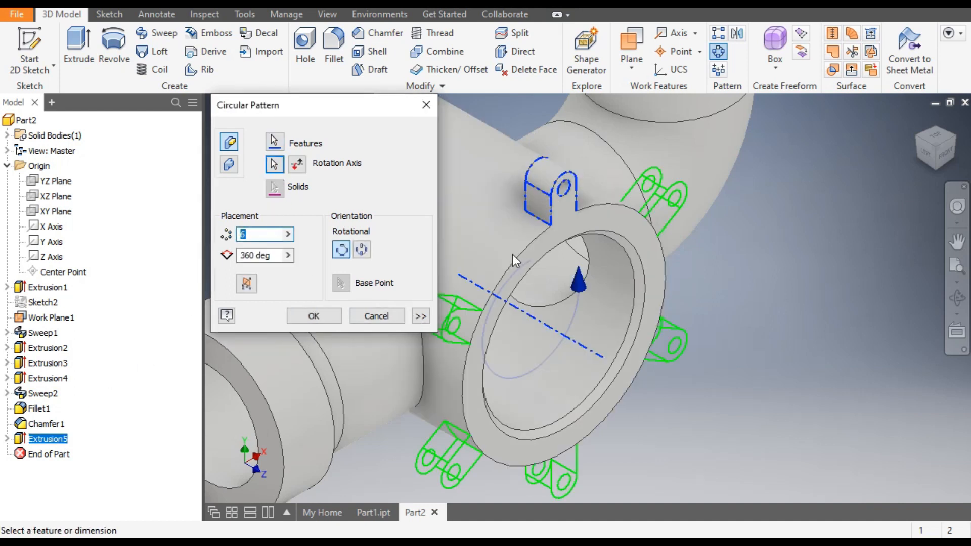
{"action": "scroll", "coordinate": [868, 323], "scroll_direction": "down", "scroll_amount": 3}
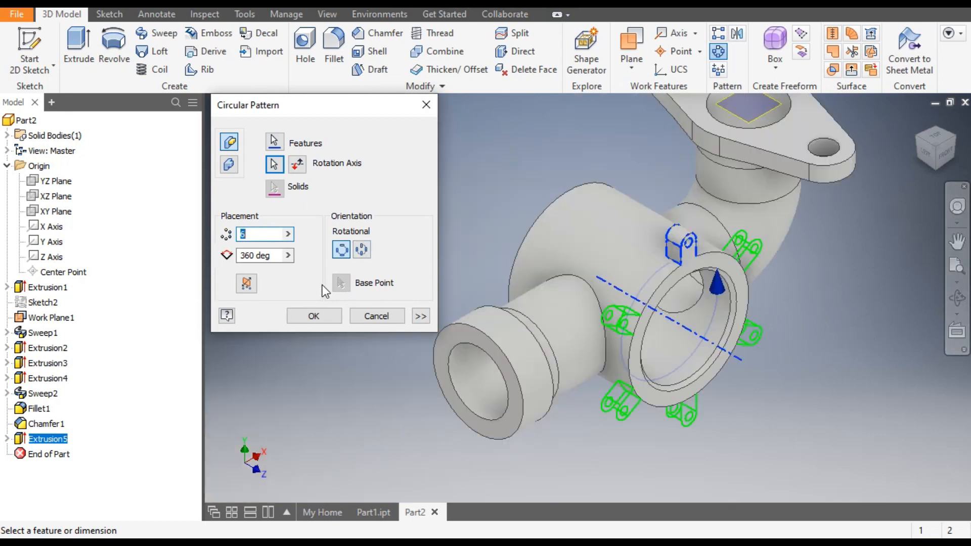
{"action": "type", "text": "3"}
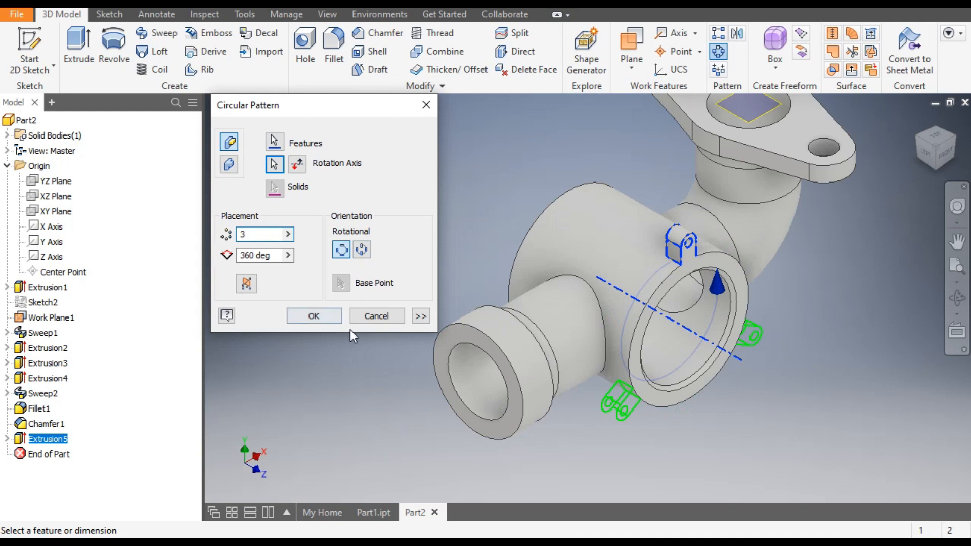
{"action": "left_click", "coordinate": [338, 321]}
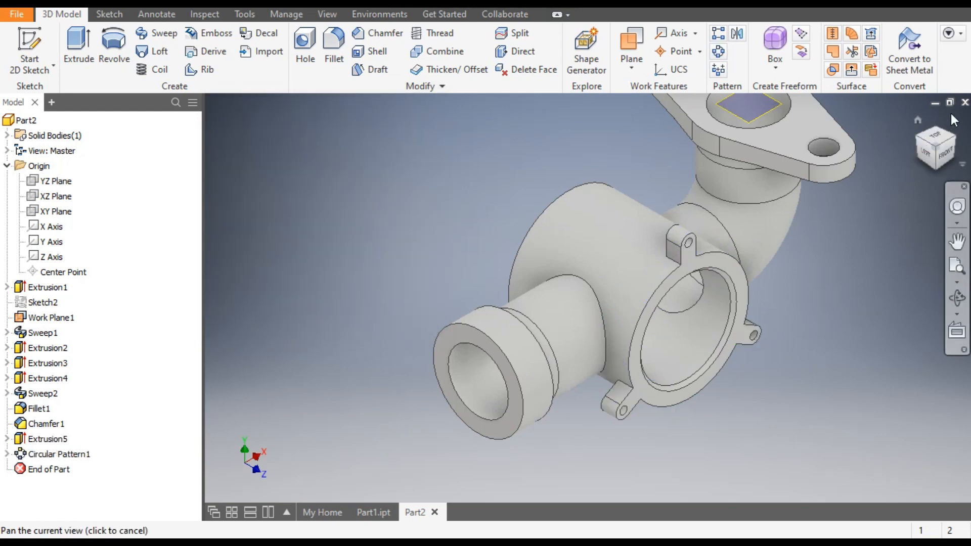
With the finished model in Part1.ipt as reference, create a work plane in Part2 offset -100 mm from the XZ Plane and select it
{"action": "left_click", "coordinate": [918, 119]}
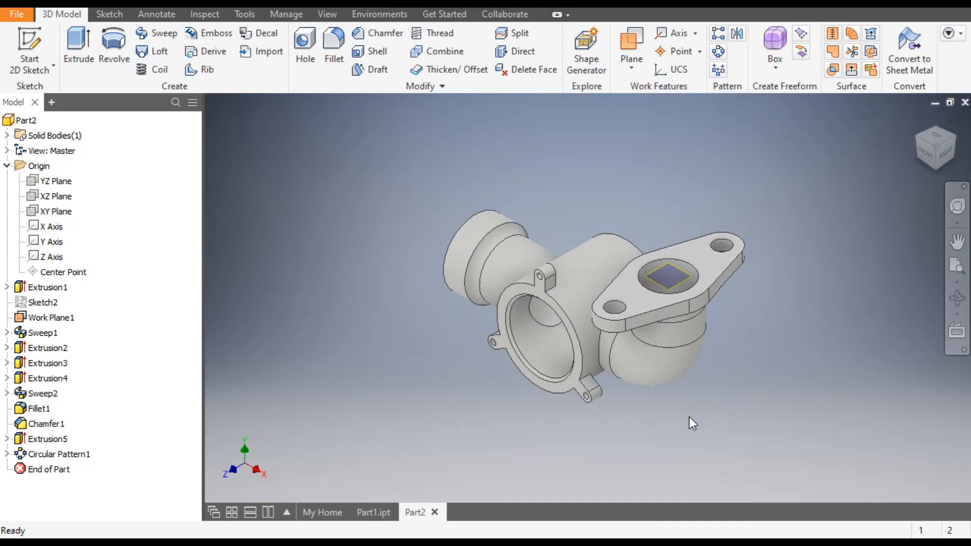
{"action": "left_click", "coordinate": [386, 510]}
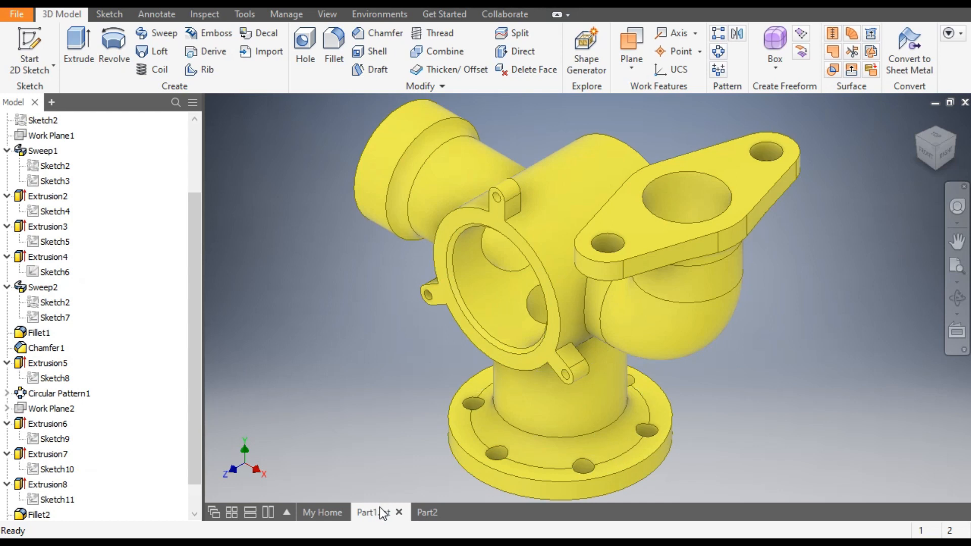
{"action": "left_click", "coordinate": [430, 512]}
{"action": "key", "text": "F2"}
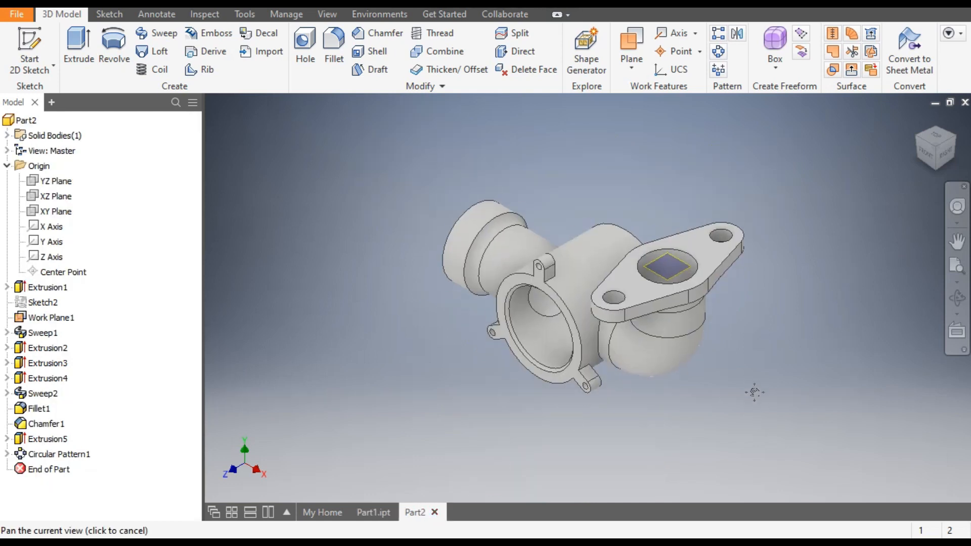
{"action": "middle_click_drag", "start_coordinate": [754, 393], "coordinate": [755, 387]}
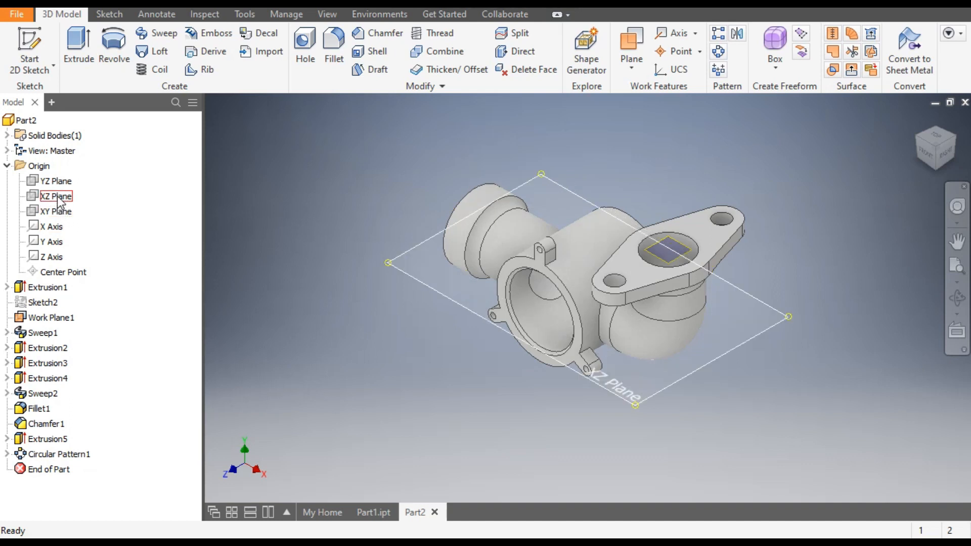
{"action": "left_click", "coordinate": [56, 196]}
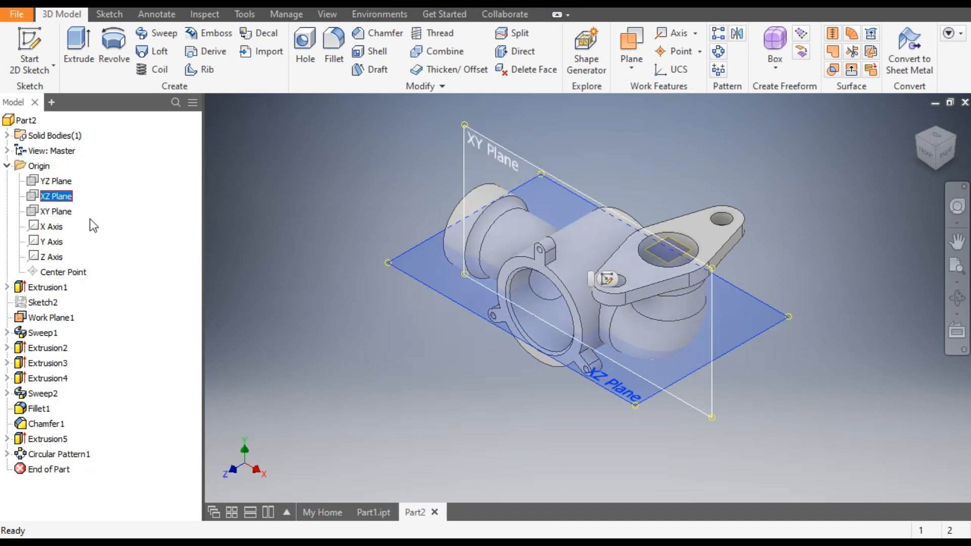
{"action": "left_click", "coordinate": [627, 65]}
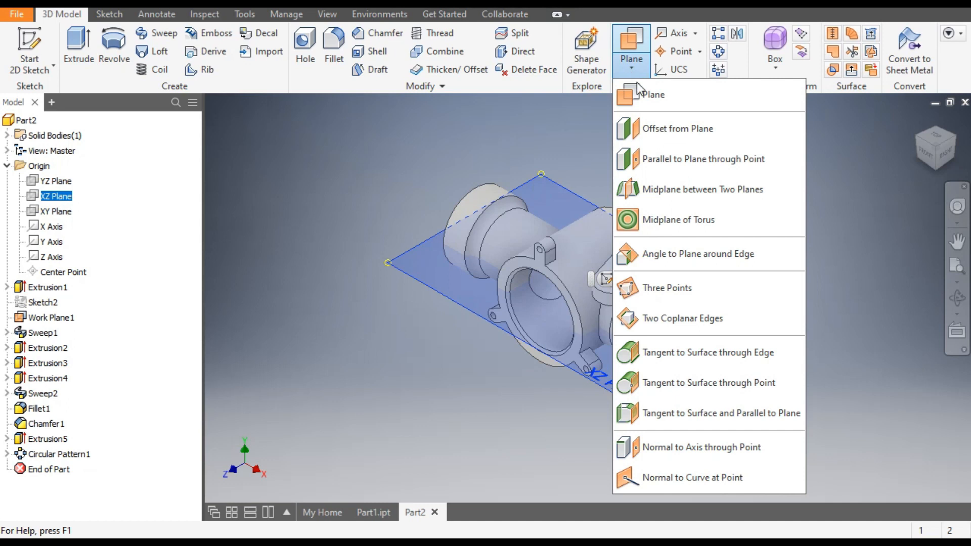
{"action": "left_click", "coordinate": [651, 127]}
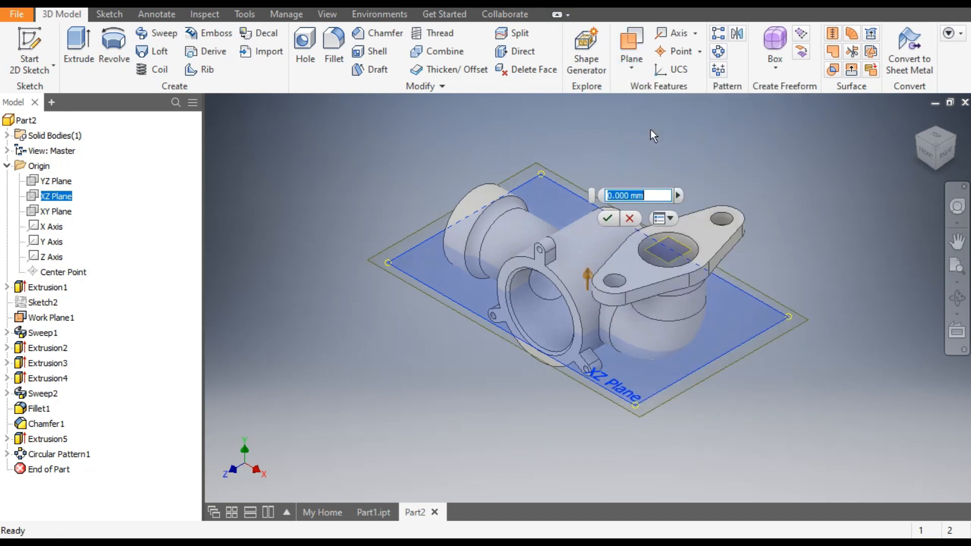
{"action": "type", "text": "-100"}
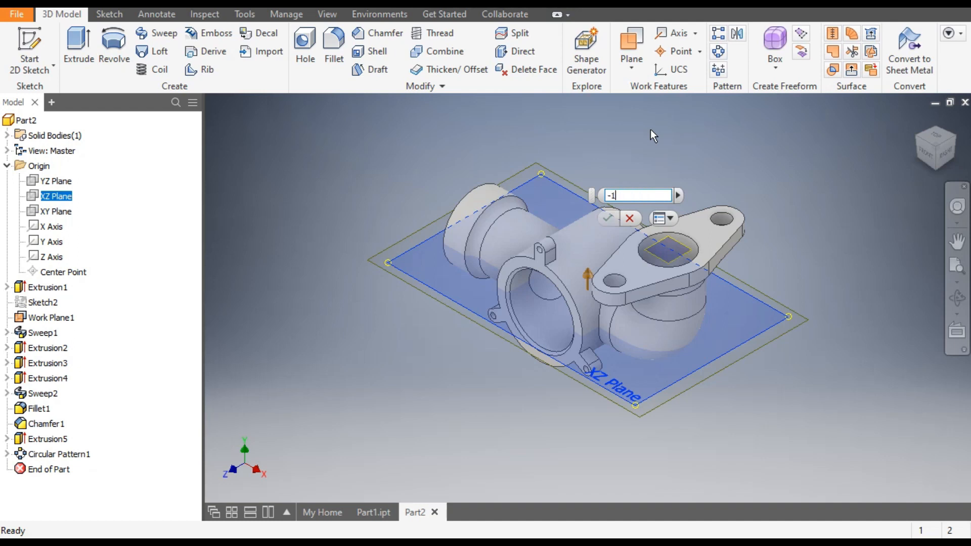
{"action": "left_click", "coordinate": [611, 220]}
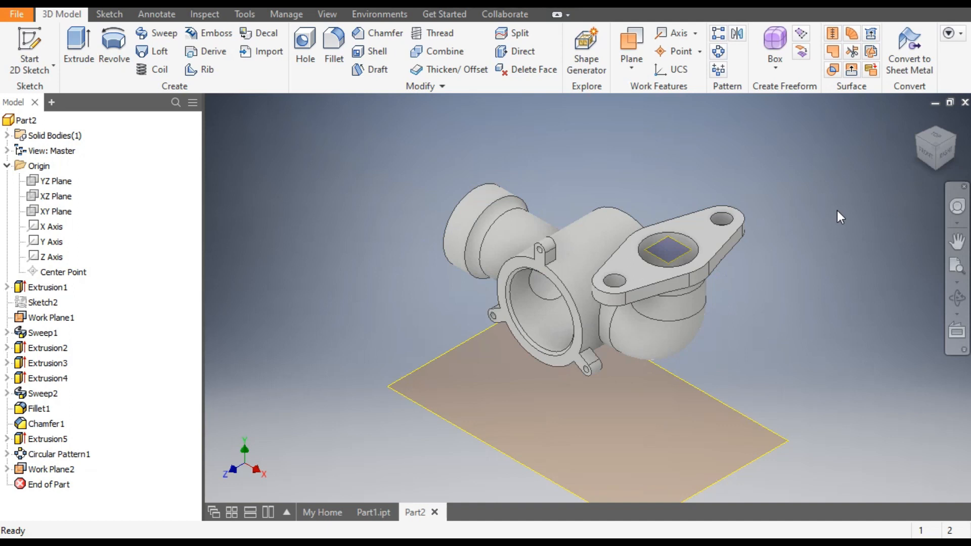
{"action": "left_click", "coordinate": [714, 401]}
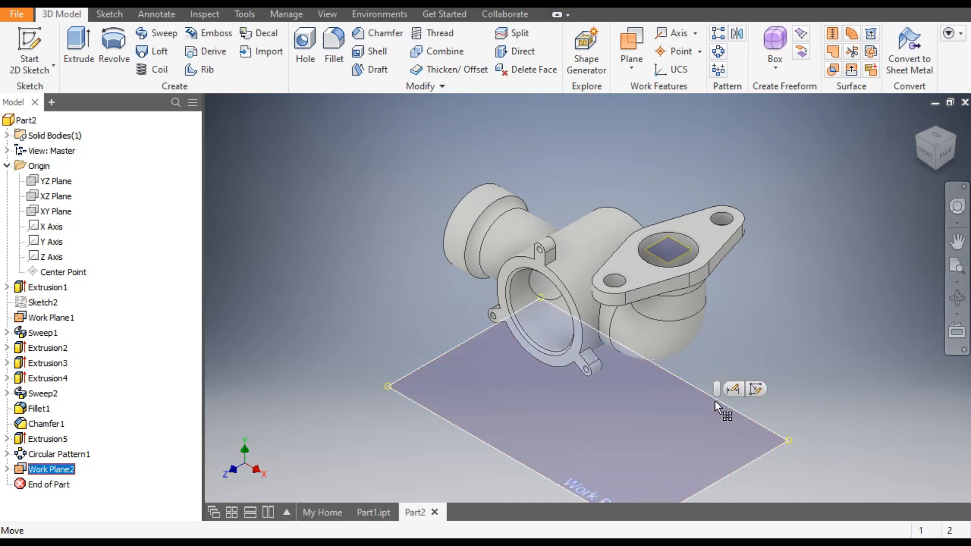
Start a sketch on the work plane below the body and draw 100 mm and 80 mm diameter circles centred on the origin
{"action": "left_click", "coordinate": [756, 387]}
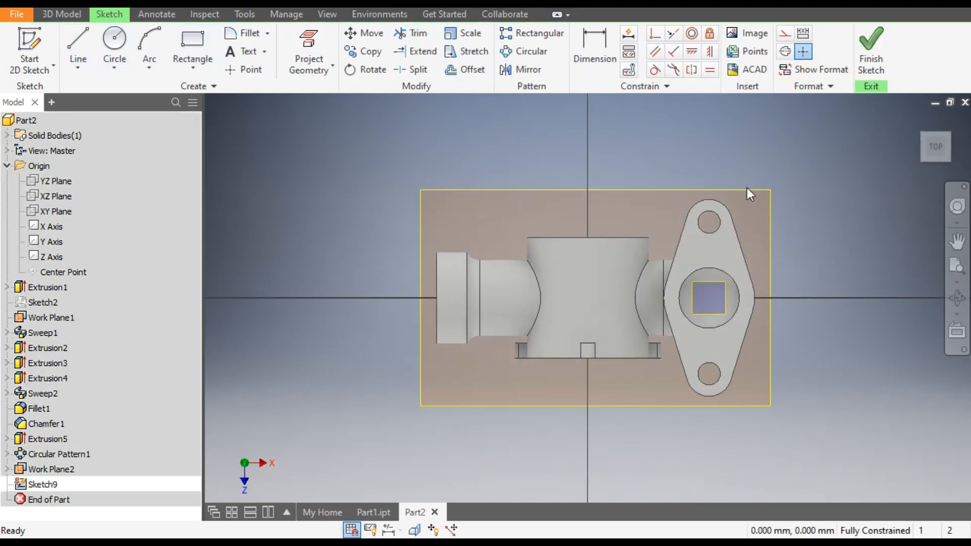
{"action": "left_click", "coordinate": [937, 164]}
{"action": "left_click", "coordinate": [936, 169]}
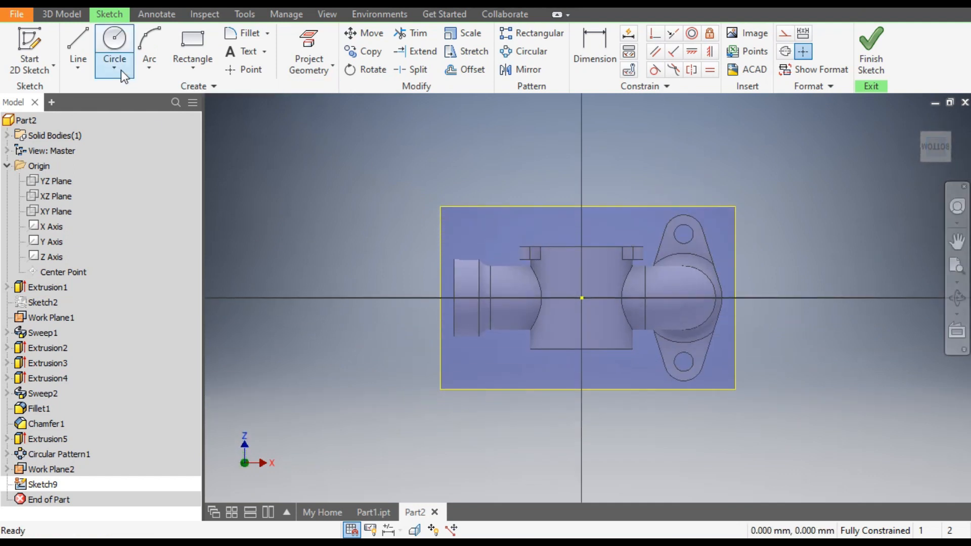
{"action": "left_click", "coordinate": [118, 65]}
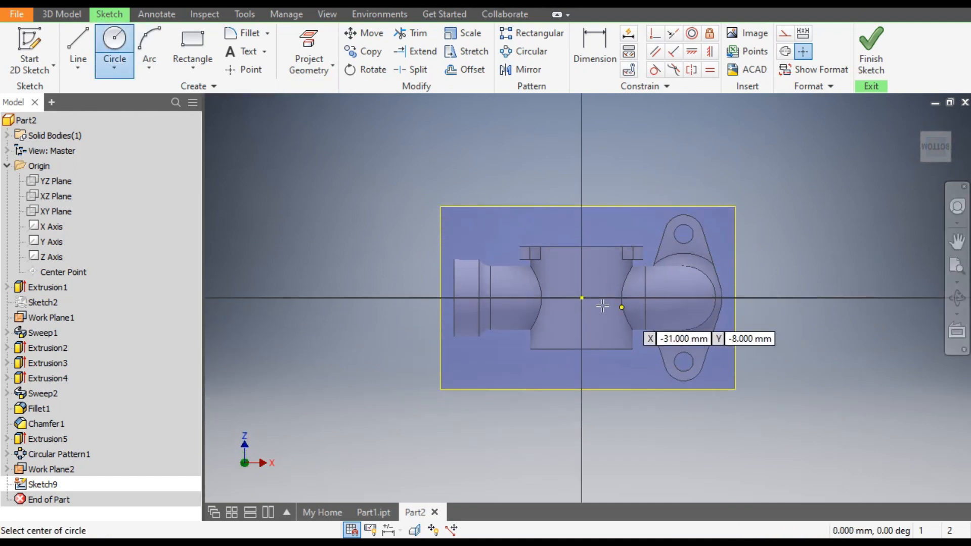
{"action": "left_click", "coordinate": [582, 298]}
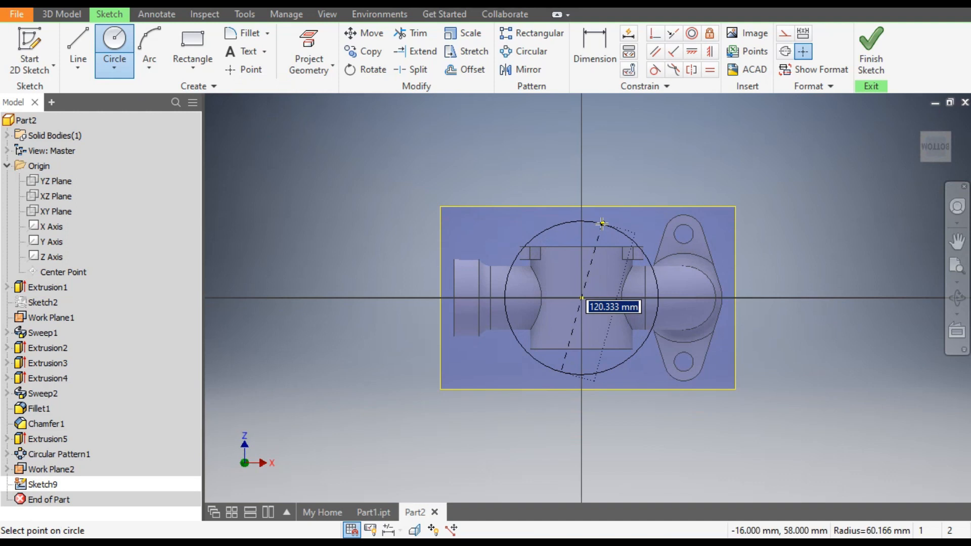
{"action": "type", "text": "100"}
{"action": "key", "text": "Return"}
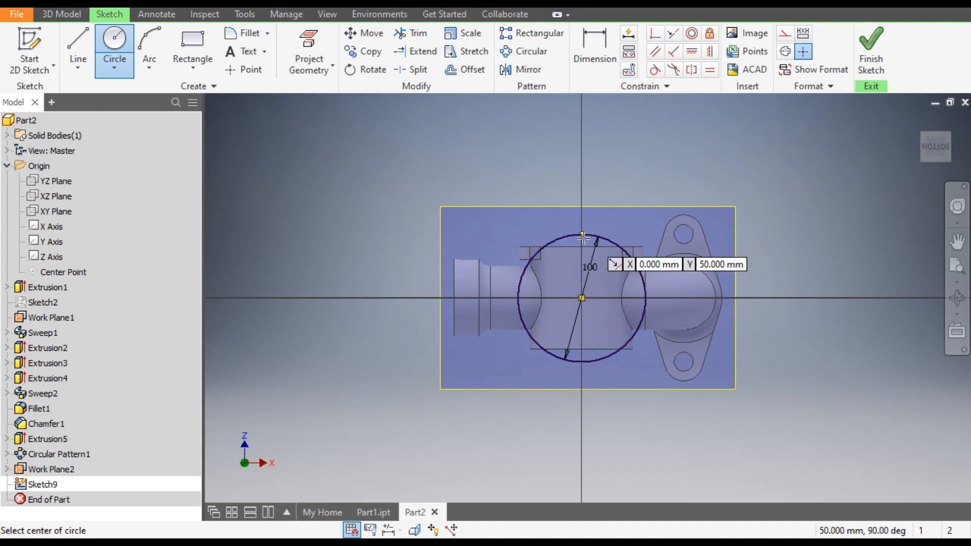
{"action": "left_click", "coordinate": [582, 298]}
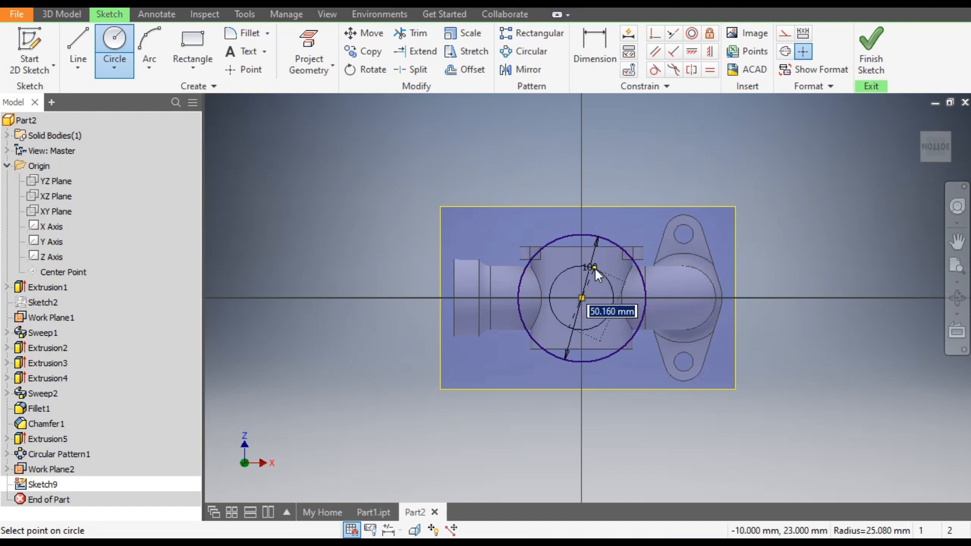
{"action": "type", "text": "80"}
{"action": "key", "text": "Return"}
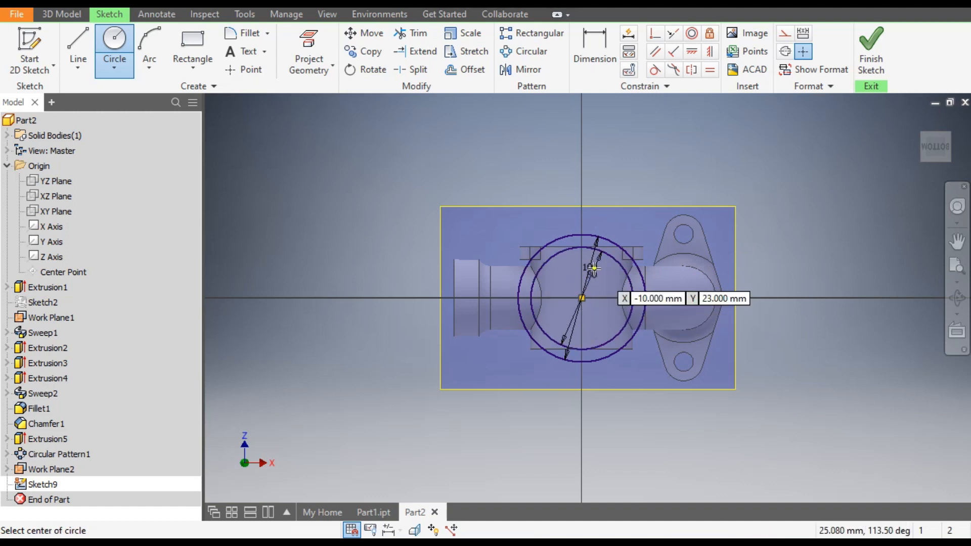
Draw a 10 mm diameter circle centred where the 80 mm circle crosses the vertical axis at Y 40 mm
{"action": "scroll", "coordinate": [592, 273], "scroll_direction": "up", "scroll_amount": 3}
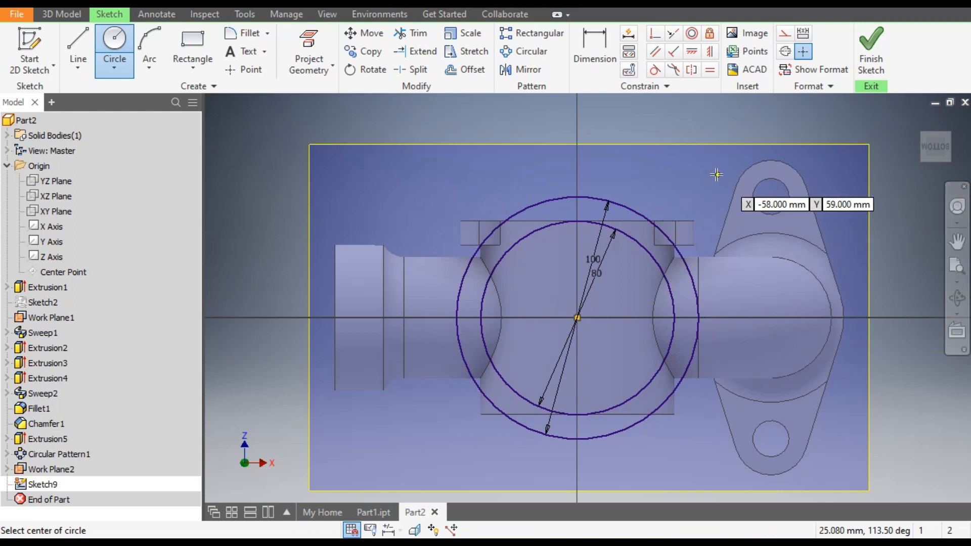
{"action": "scroll", "coordinate": [581, 219], "scroll_direction": "up", "scroll_amount": 5}
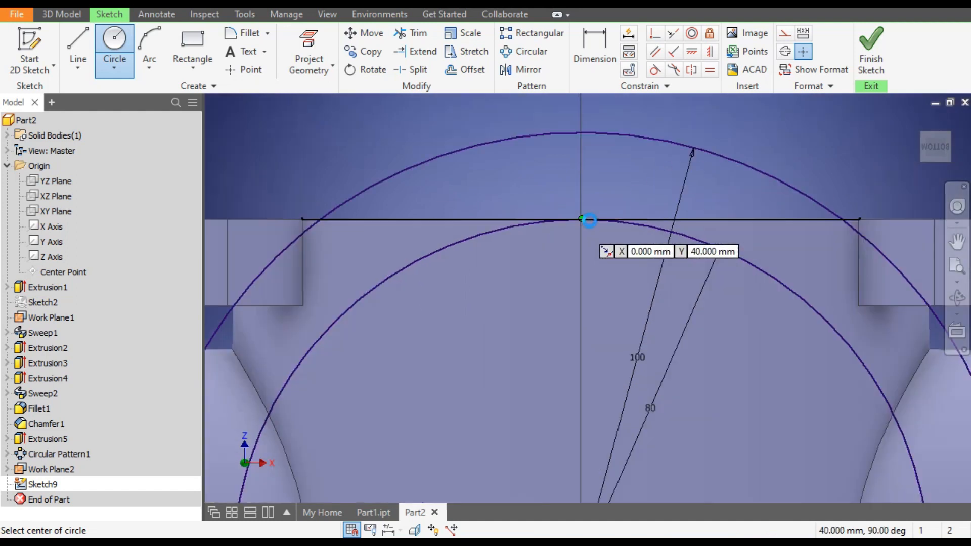
{"action": "left_click", "coordinate": [581, 219]}
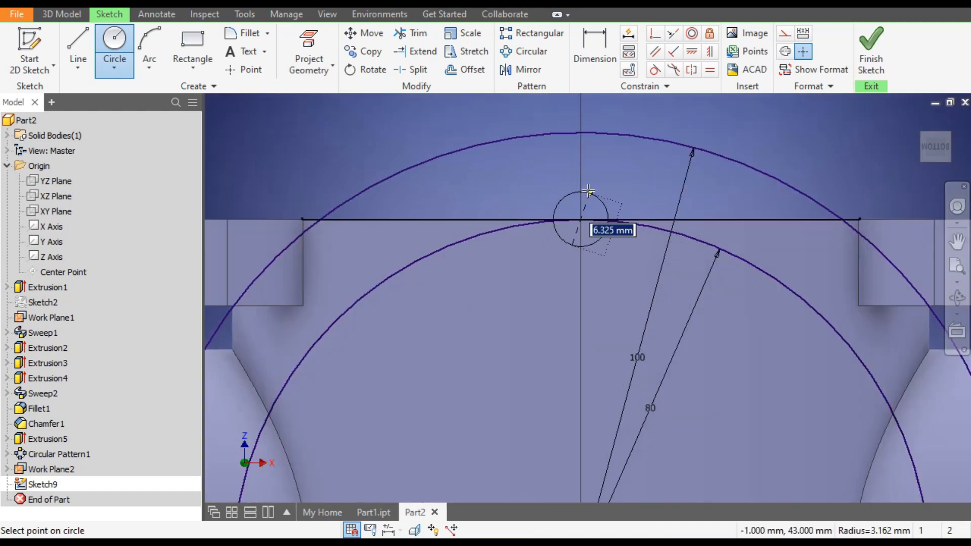
{"action": "type", "text": "10"}
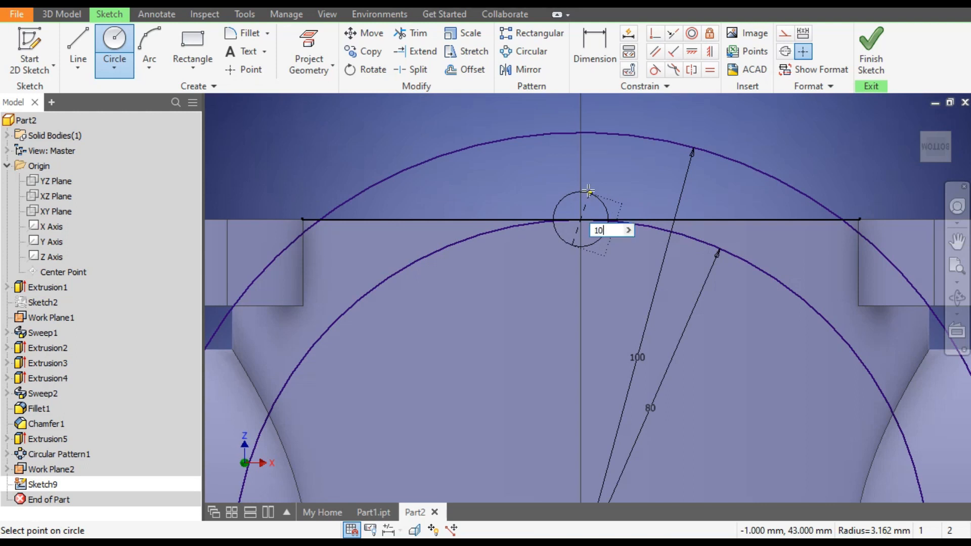
{"action": "key", "text": "Return"}
{"action": "scroll", "coordinate": [591, 192], "scroll_direction": "down", "scroll_amount": 2}
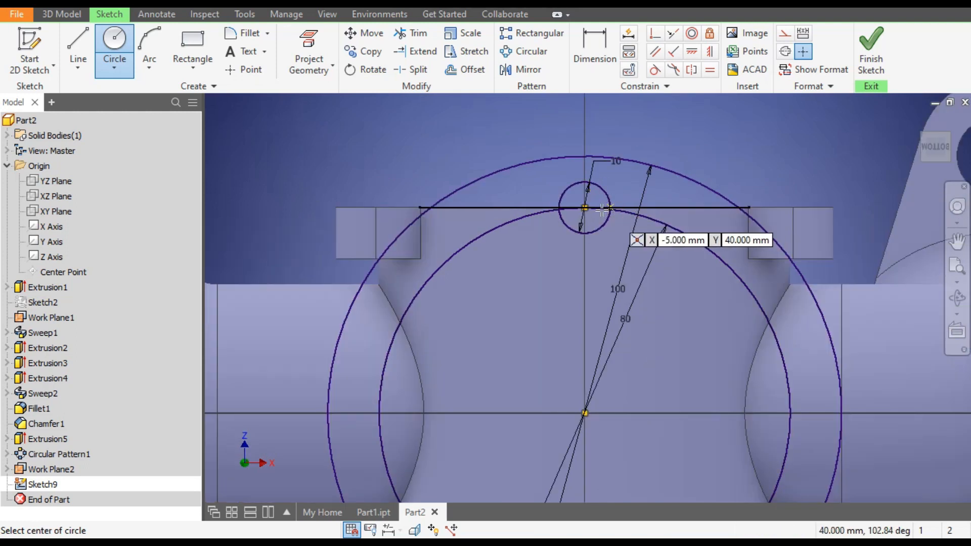
{"action": "scroll", "coordinate": [631, 267], "scroll_direction": "down", "scroll_amount": 2}
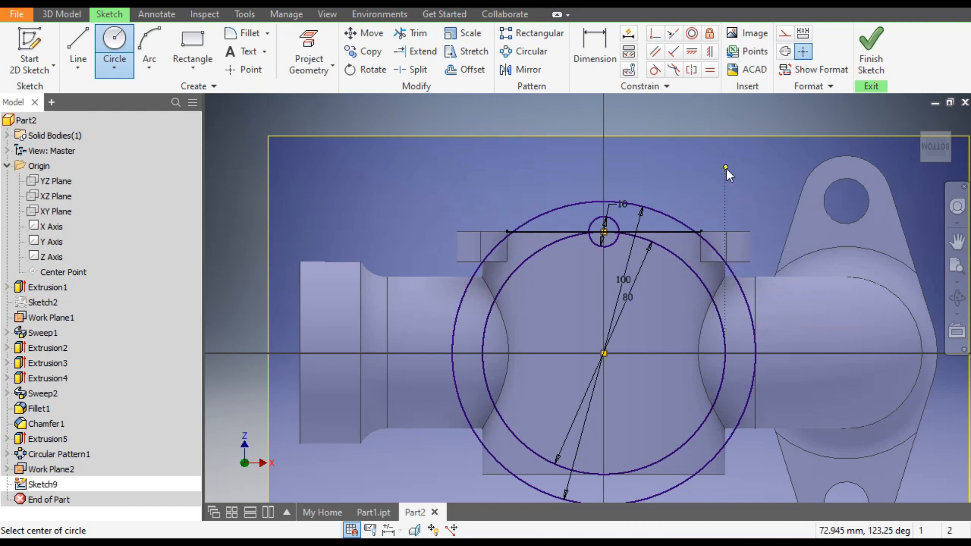
{"action": "key", "text": "Escape"}
Convert the 80 mm circle to construction geometry as the bolt circle
{"action": "left_click", "coordinate": [684, 256]}
{"action": "left_click", "coordinate": [785, 33]}
{"action": "left_click", "coordinate": [721, 168]}
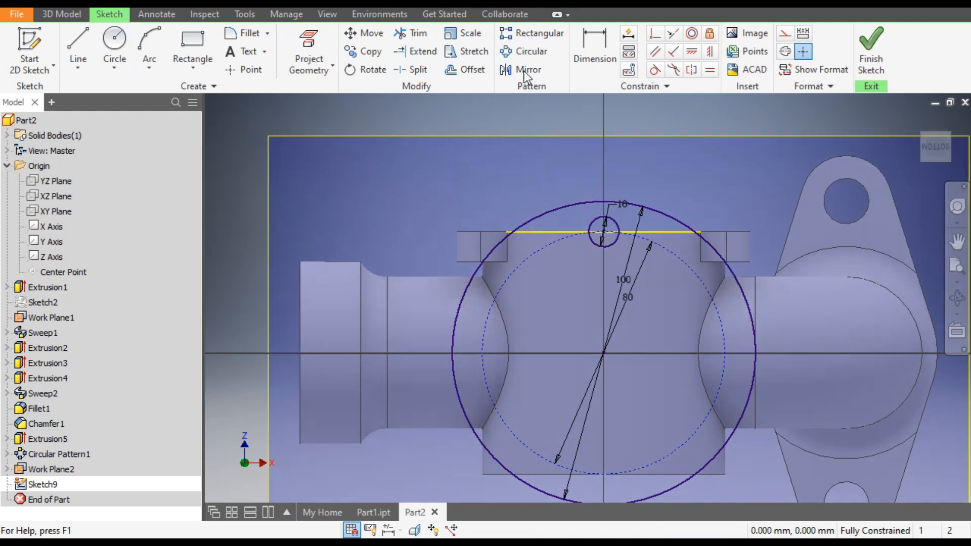
Pattern the 10 mm circle around the 100 mm circle's centre with 6 occurrences over 360 deg and finish the sketch
{"action": "left_click", "coordinate": [526, 51]}
{"action": "left_click", "coordinate": [616, 223]}
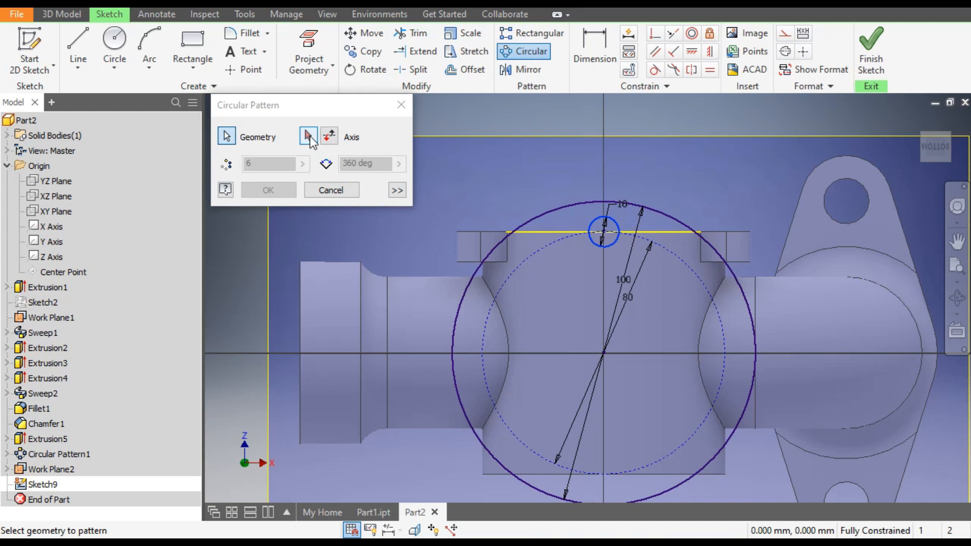
{"action": "left_click", "coordinate": [308, 136]}
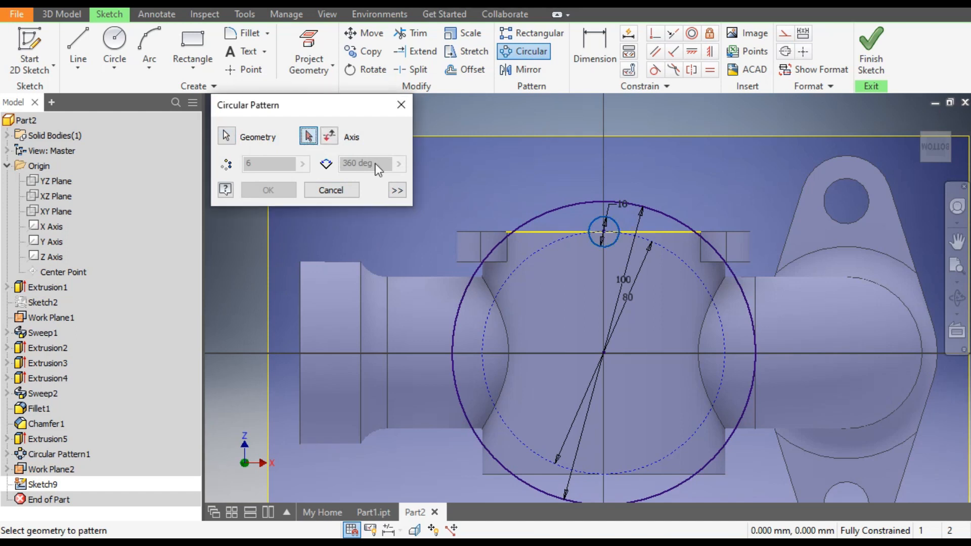
{"action": "left_click", "coordinate": [541, 213]}
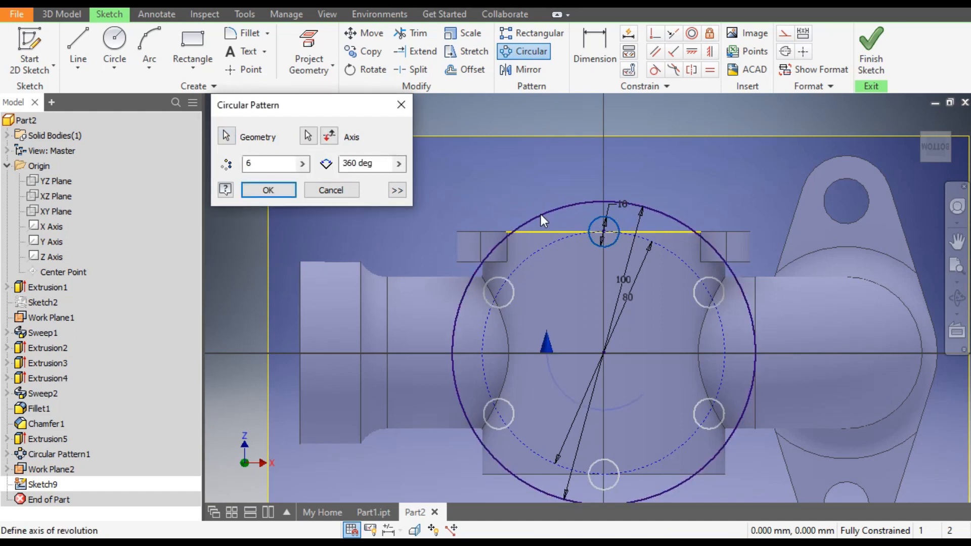
{"action": "left_click", "coordinate": [265, 191]}
{"action": "scroll", "coordinate": [568, 199], "scroll_direction": "up", "scroll_amount": 2}
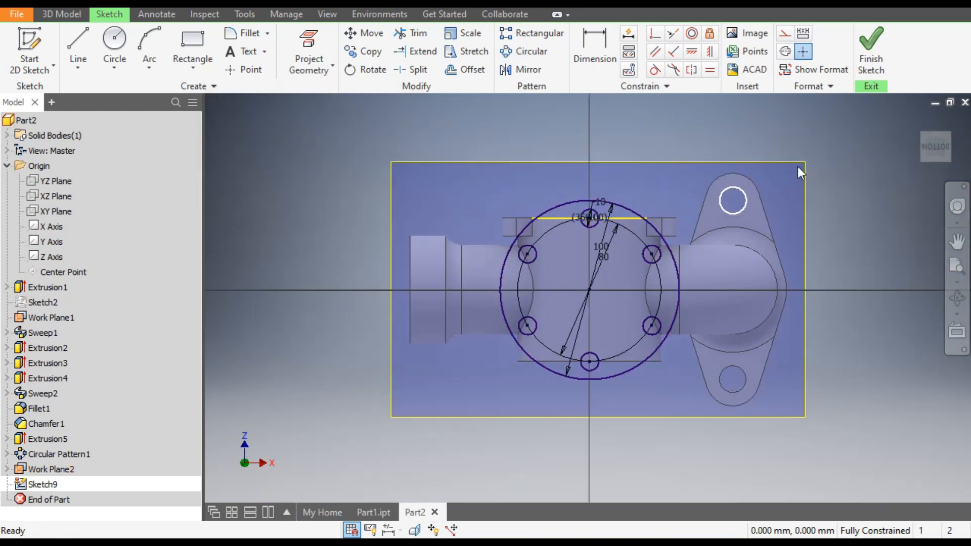
{"action": "left_click", "coordinate": [879, 48]}
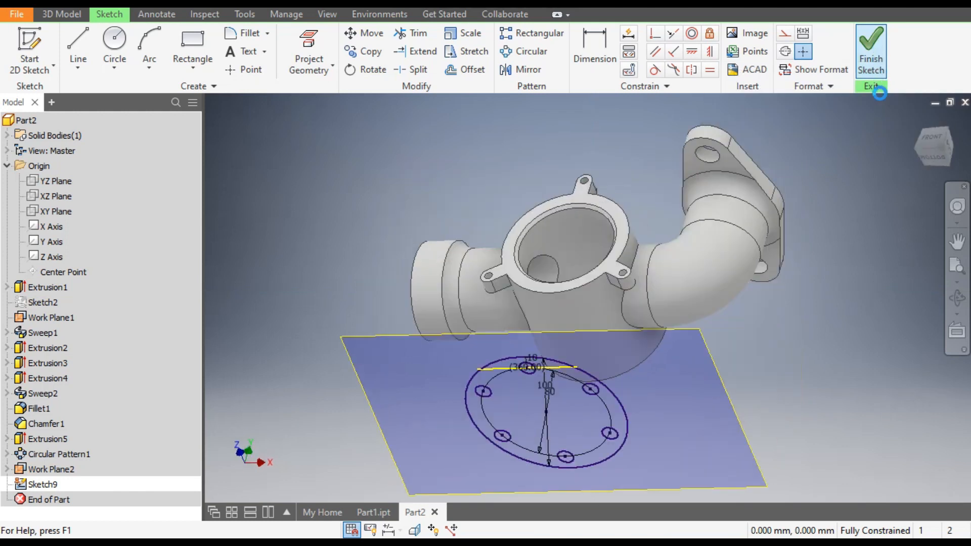
Extrude the flange profile, leaving out the bolt holes, 10 mm upward from the work plane with Join
{"action": "left_click", "coordinate": [86, 50]}
{"action": "left_click", "coordinate": [644, 396]}
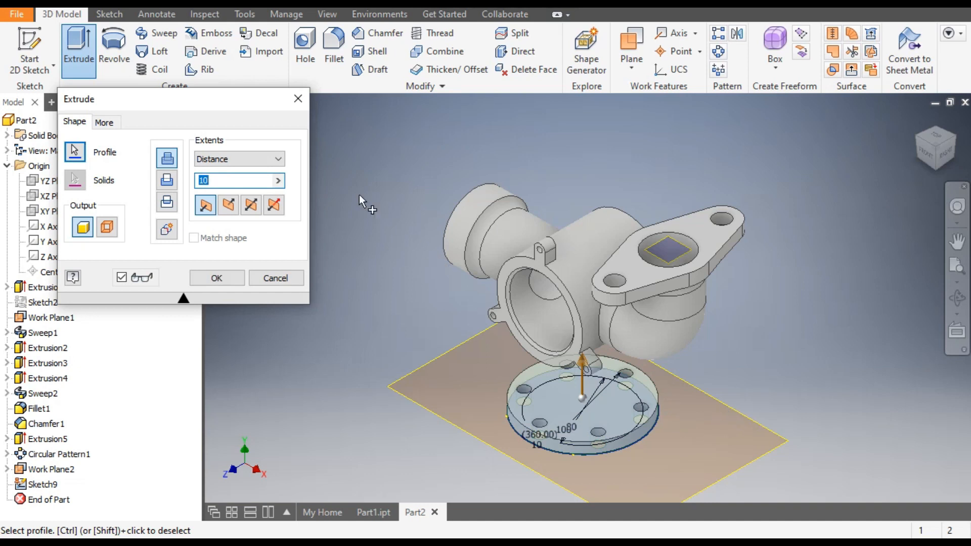
{"action": "left_click", "coordinate": [217, 277]}
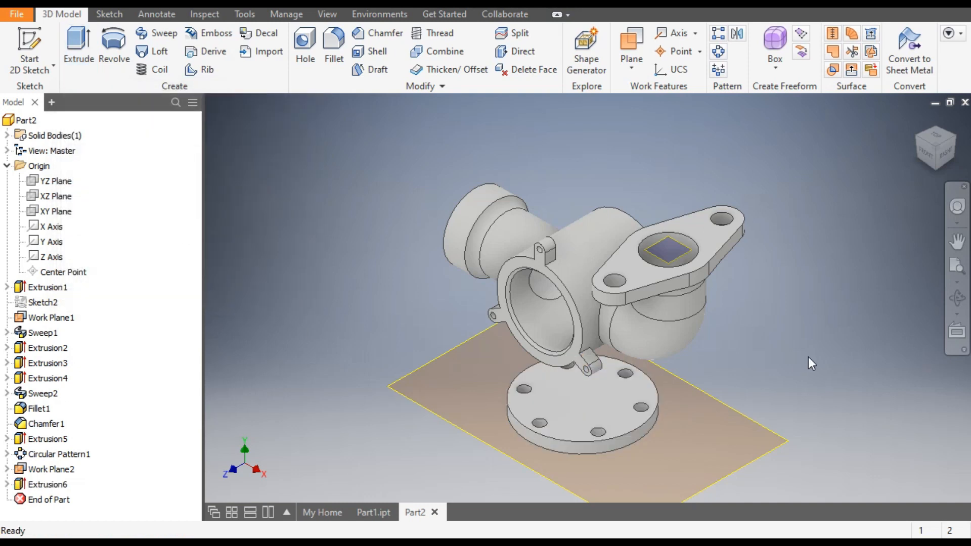
Start a sketch on the bottom flange's upper face and draw a 60 mm diameter circle at its centre
{"action": "left_click", "coordinate": [583, 402]}
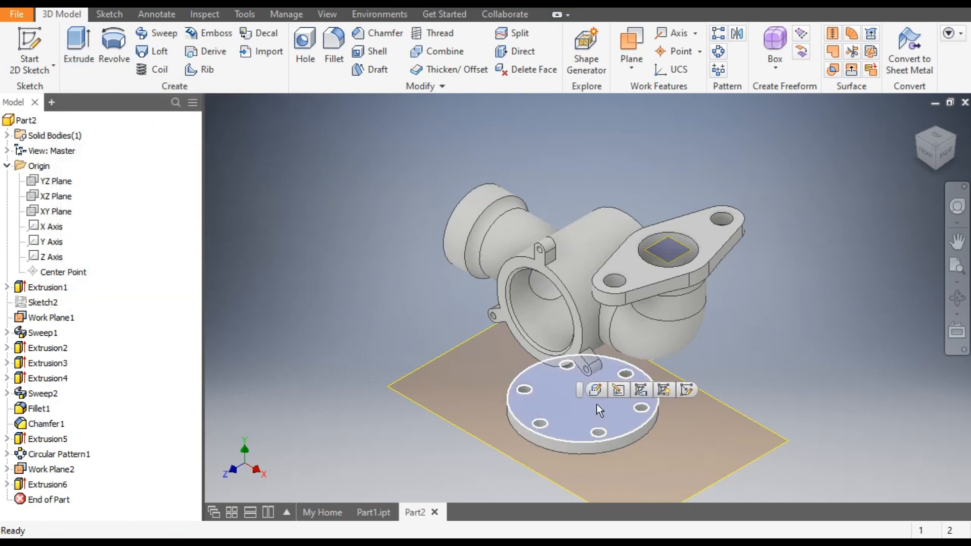
{"action": "left_click", "coordinate": [686, 390]}
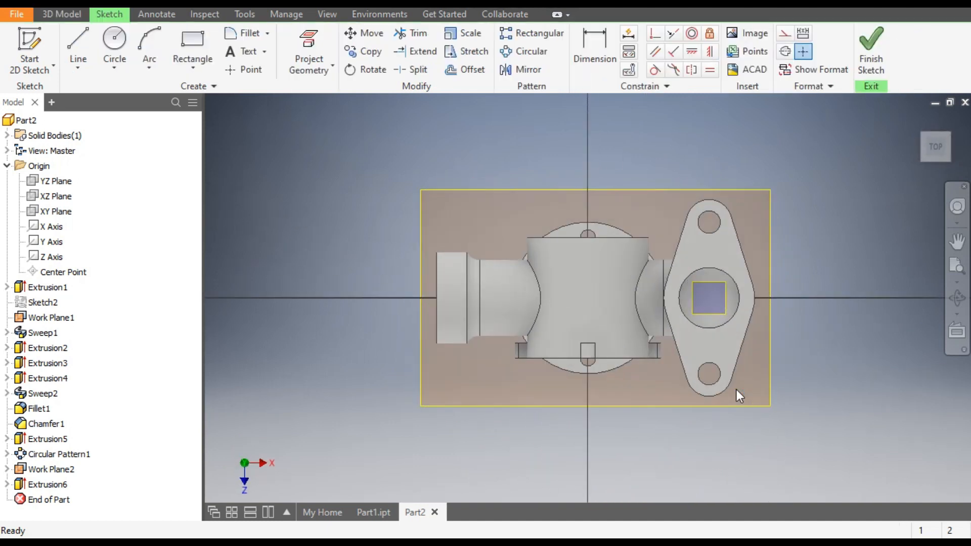
{"action": "left_click", "coordinate": [932, 169]}
{"action": "left_click", "coordinate": [932, 169]}
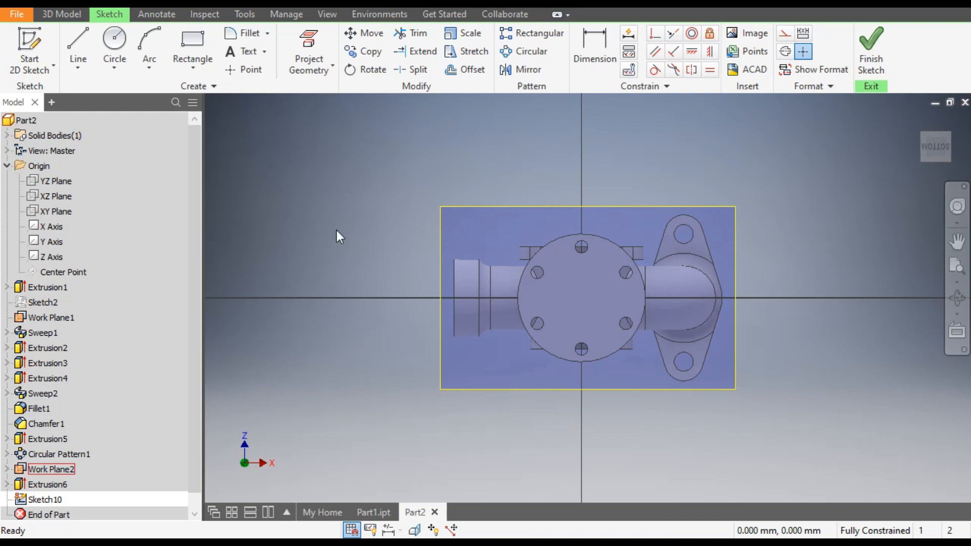
{"action": "left_click", "coordinate": [115, 43]}
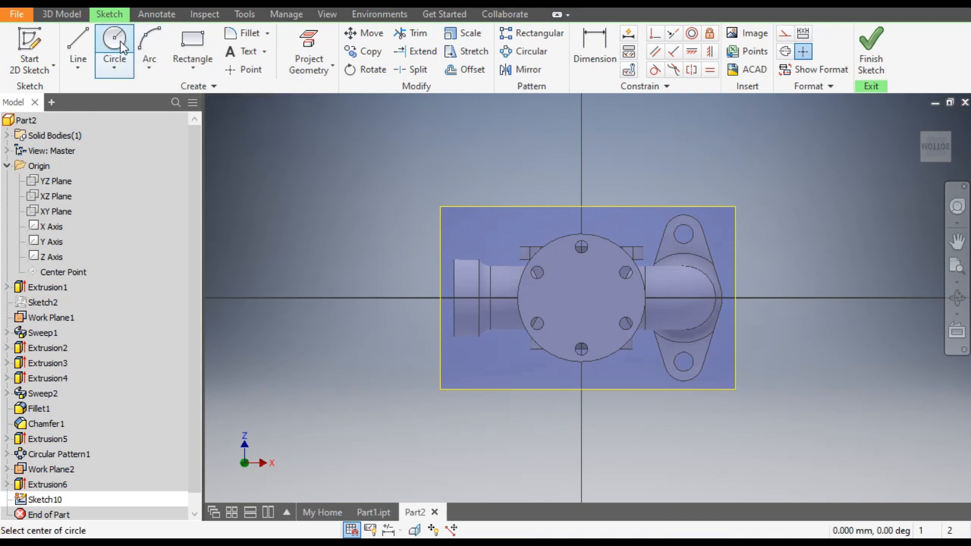
{"action": "left_click", "coordinate": [581, 297]}
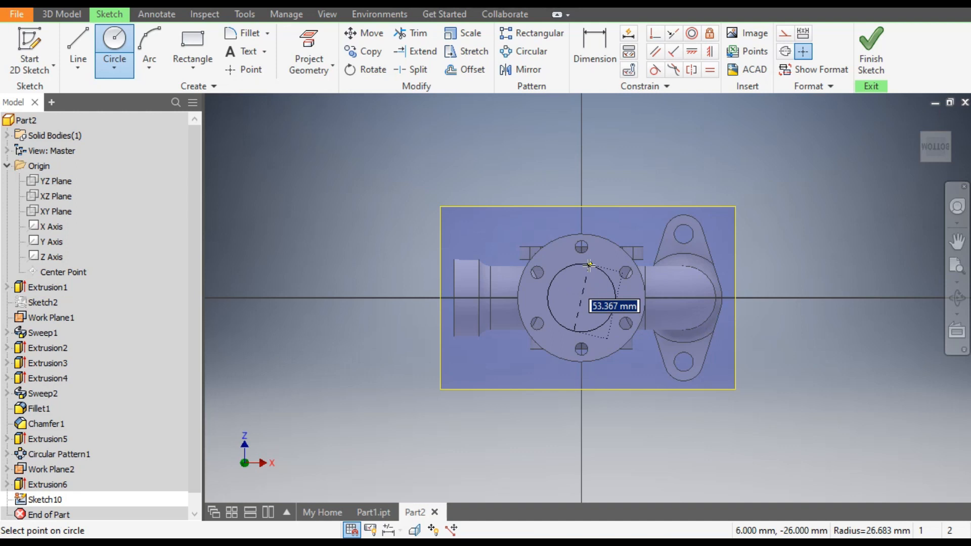
{"action": "type", "text": "60"}
{"action": "key", "text": "Return"}
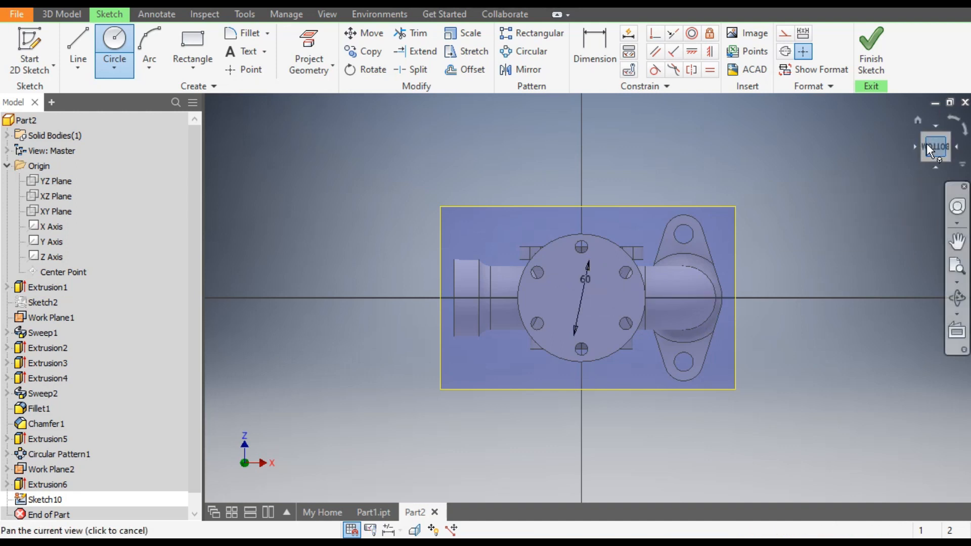
Extrude the 60 mm circle upward from the bottom flange with Join and To Next extents to meet the valve body
{"action": "left_click", "coordinate": [919, 120]}
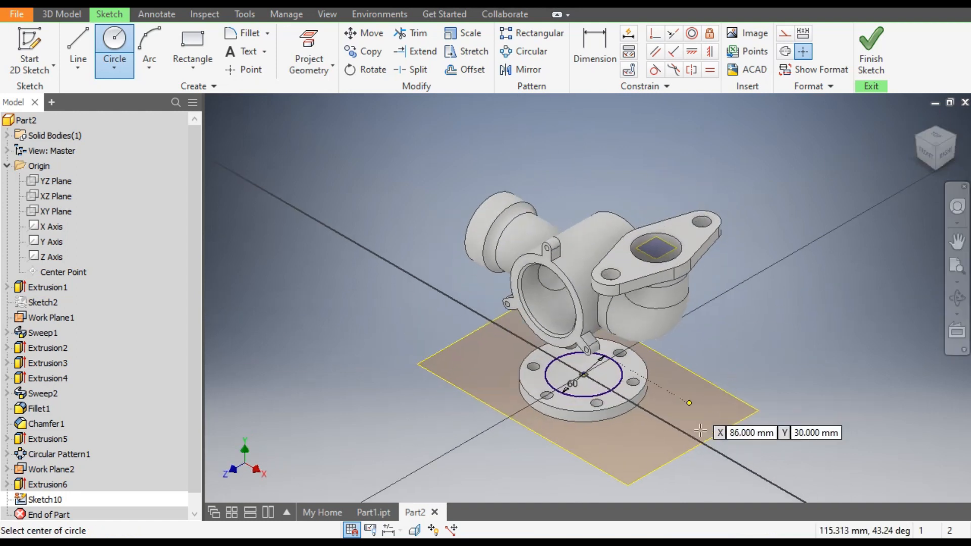
{"action": "scroll", "coordinate": [602, 389], "scroll_direction": "up", "scroll_amount": 3}
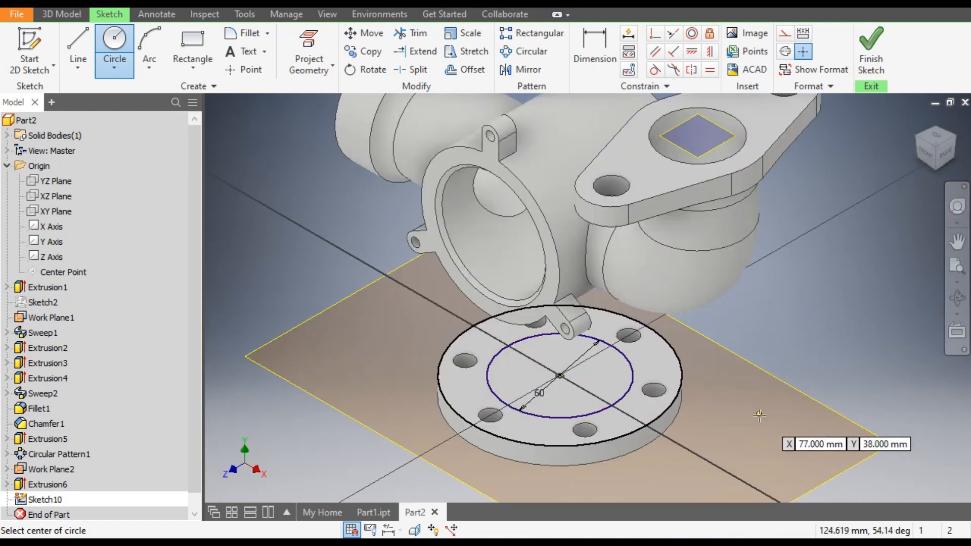
{"action": "scroll", "coordinate": [819, 410], "scroll_direction": "down", "scroll_amount": 3}
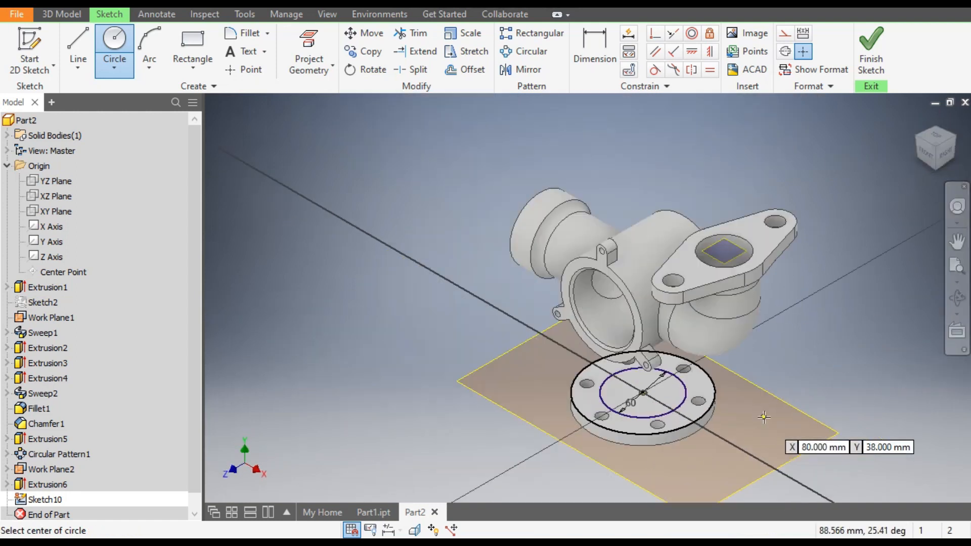
{"action": "left_click", "coordinate": [62, 13]}
{"action": "left_click", "coordinate": [76, 50]}
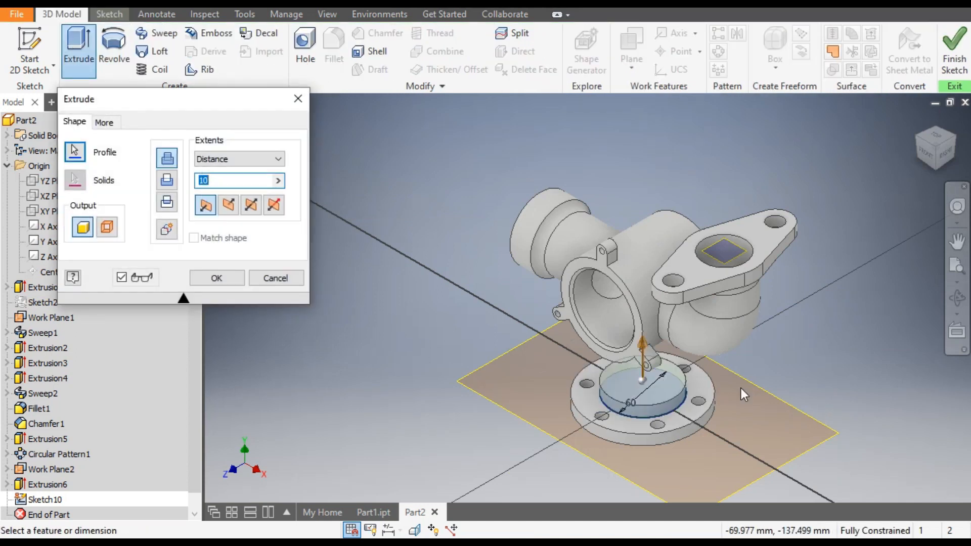
{"action": "middle_click_drag", "start_coordinate": [933, 179], "coordinate": [599, 311], "text": "shift"}
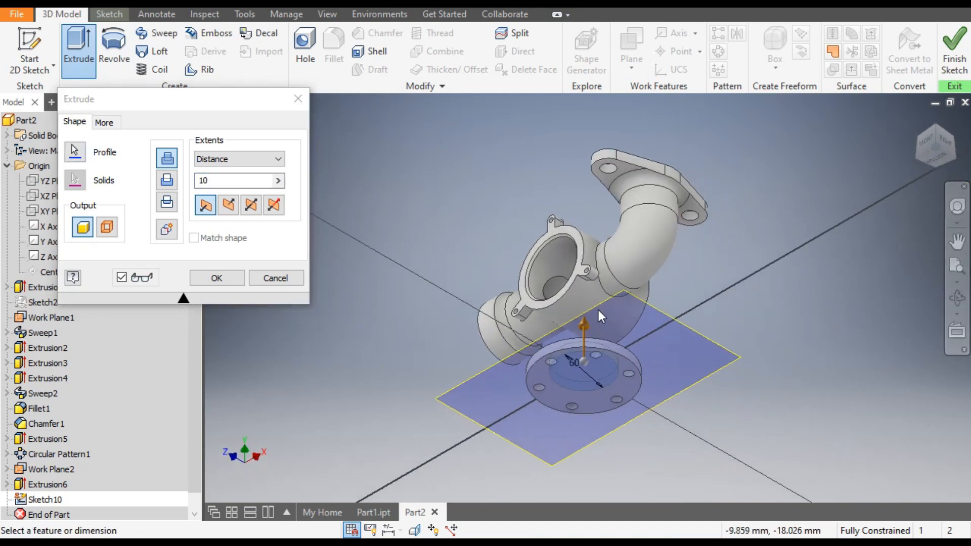
{"action": "left_click", "coordinate": [217, 159]}
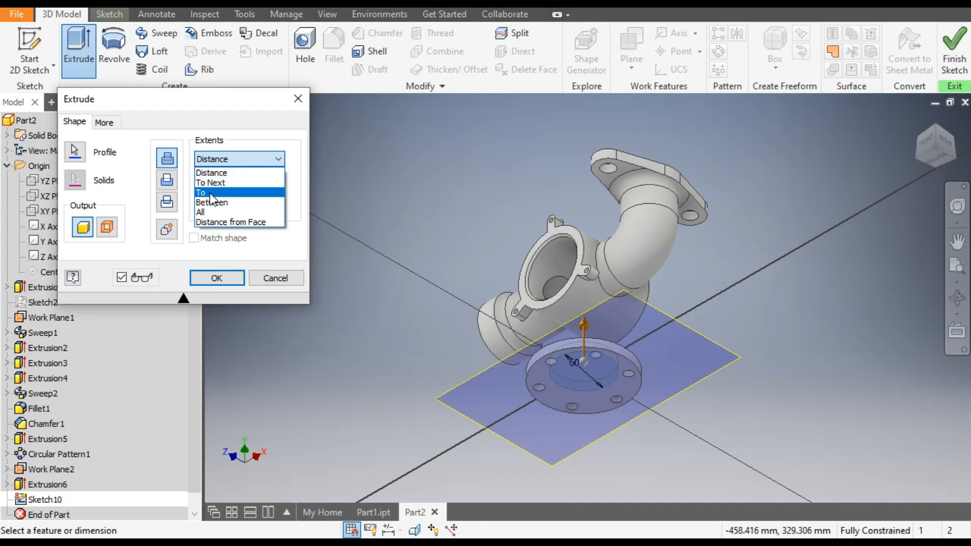
{"action": "left_click", "coordinate": [211, 183]}
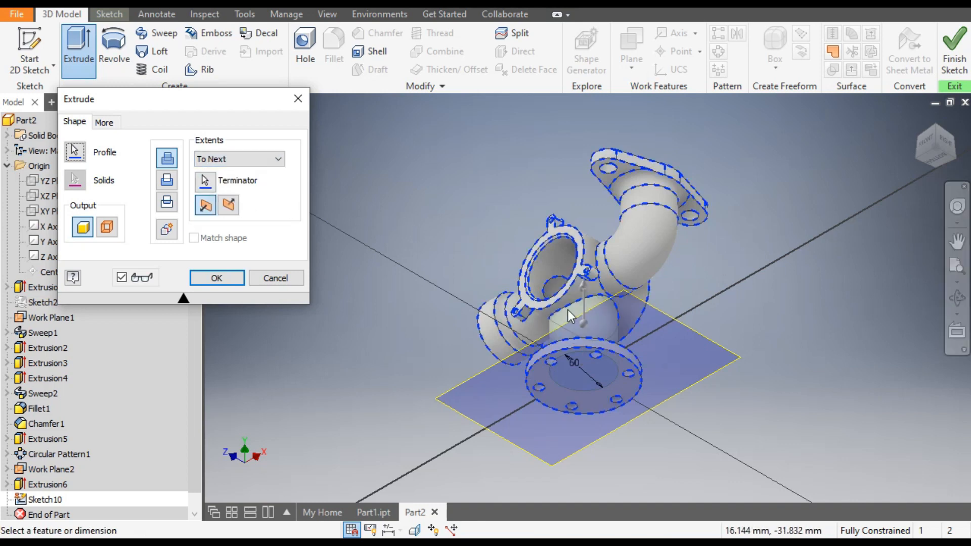
{"action": "scroll", "coordinate": [576, 312], "scroll_direction": "up", "scroll_amount": 3}
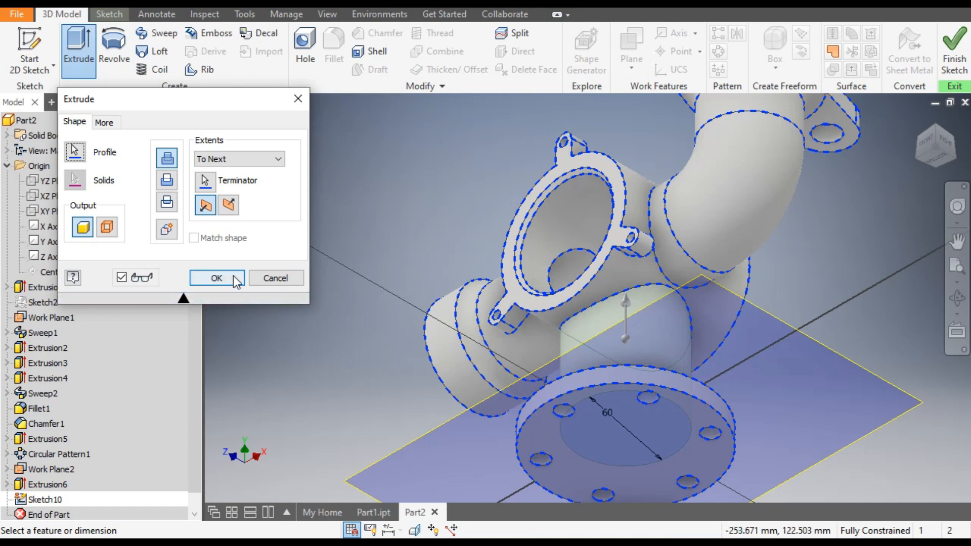
{"action": "left_click", "coordinate": [217, 278]}
{"action": "left_click", "coordinate": [919, 121]}
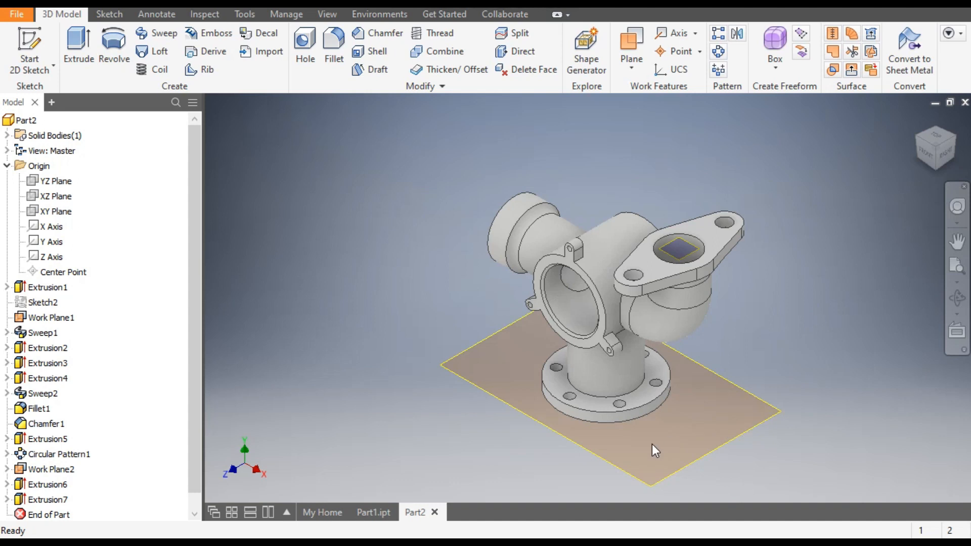
Start a sketch on the bottom flange's underside and draw a 30 mm diameter circle at its centre
{"action": "left_click", "coordinate": [936, 168]}
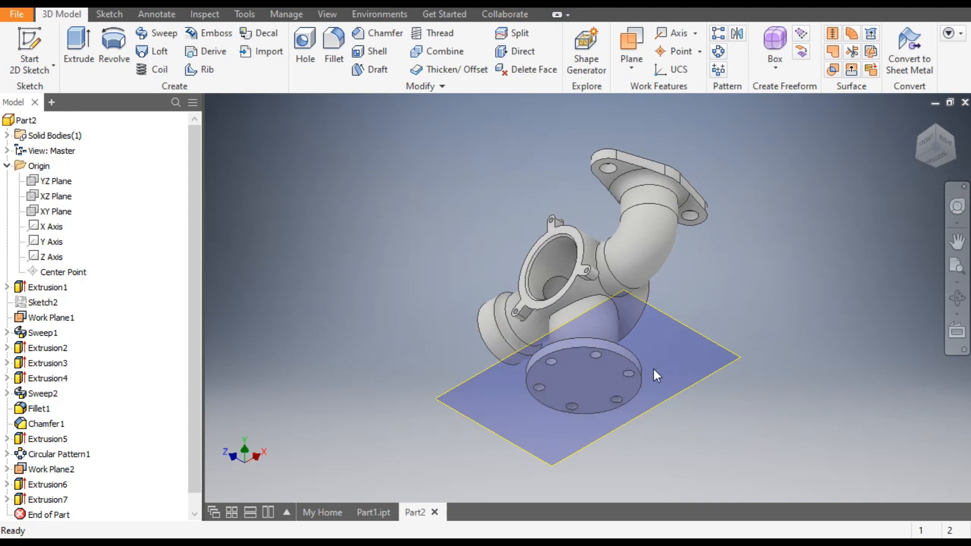
{"action": "left_click", "coordinate": [582, 380]}
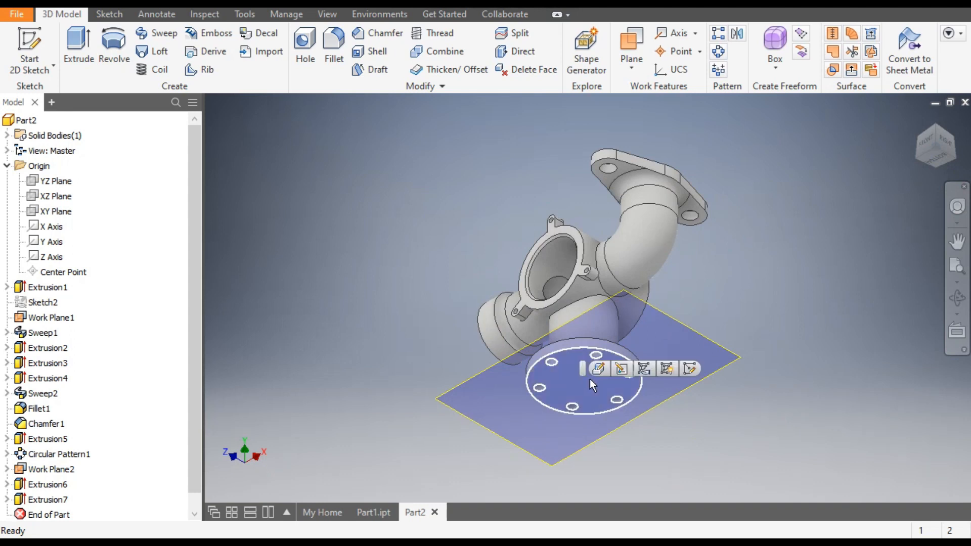
{"action": "left_click", "coordinate": [689, 369]}
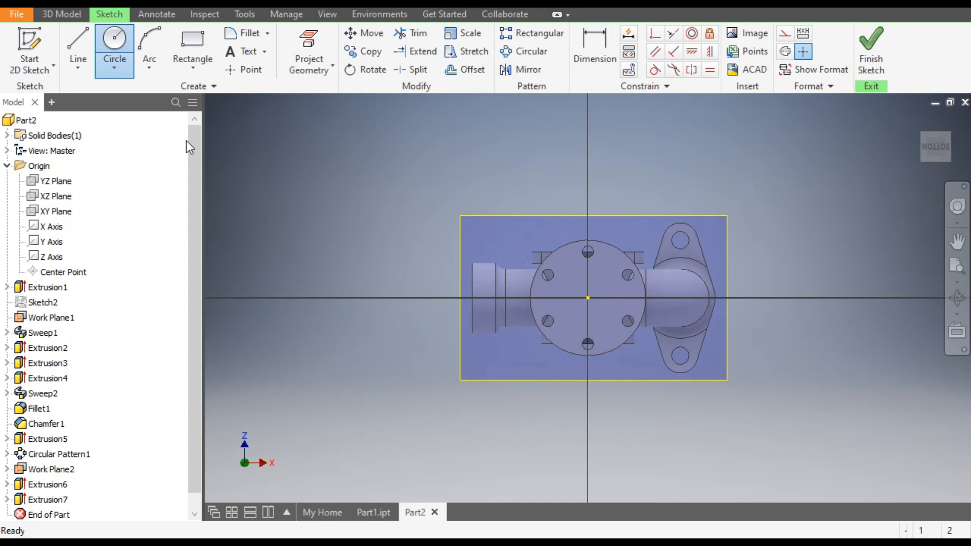
{"action": "left_click", "coordinate": [114, 40]}
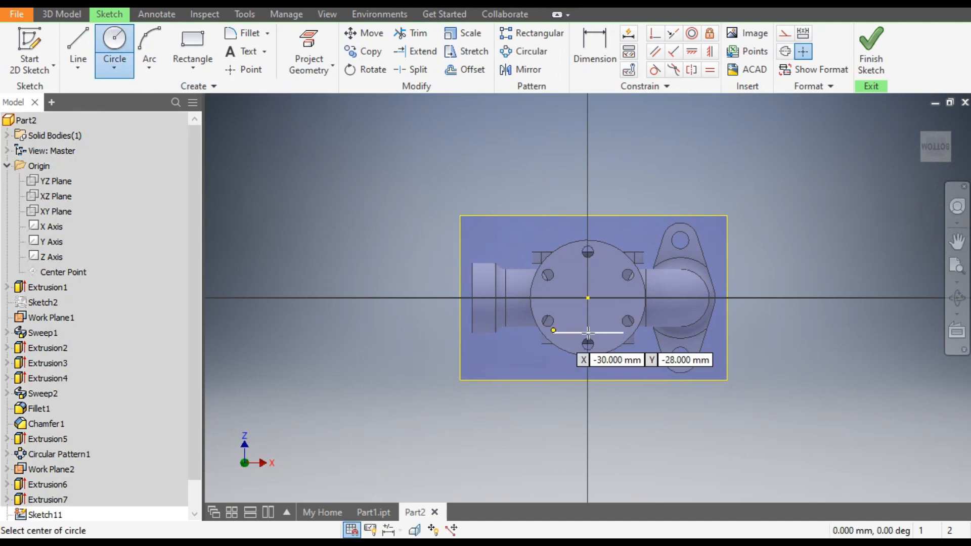
{"action": "left_click", "coordinate": [588, 298]}
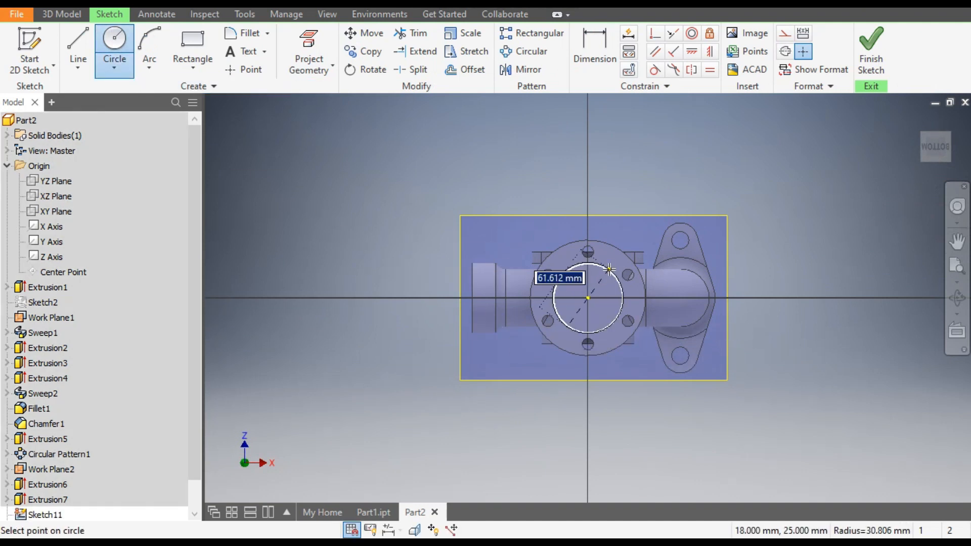
{"action": "left_click", "coordinate": [610, 275]}
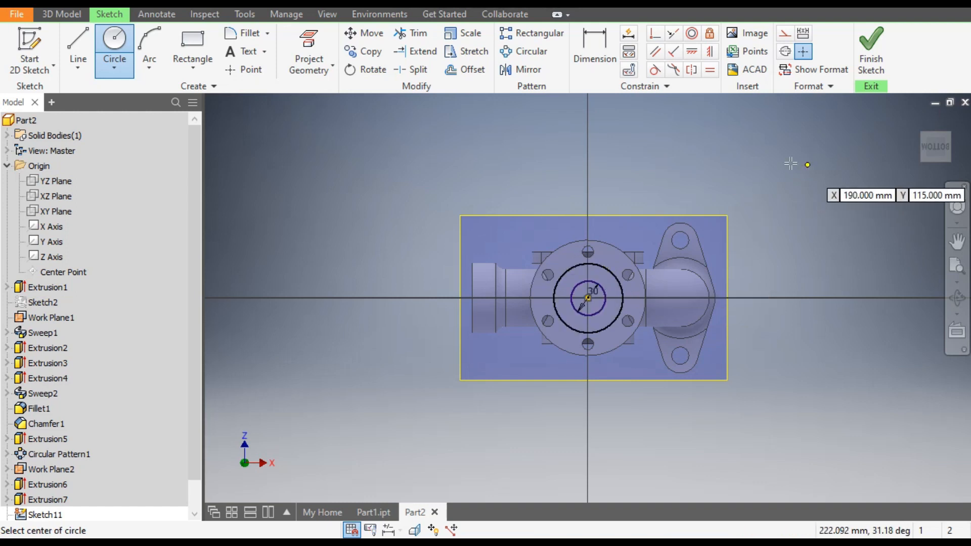
Cut the 30 mm circle up through the flange and neck, with To extents ending at the body's inner cylindrical face
{"action": "left_click", "coordinate": [66, 17]}
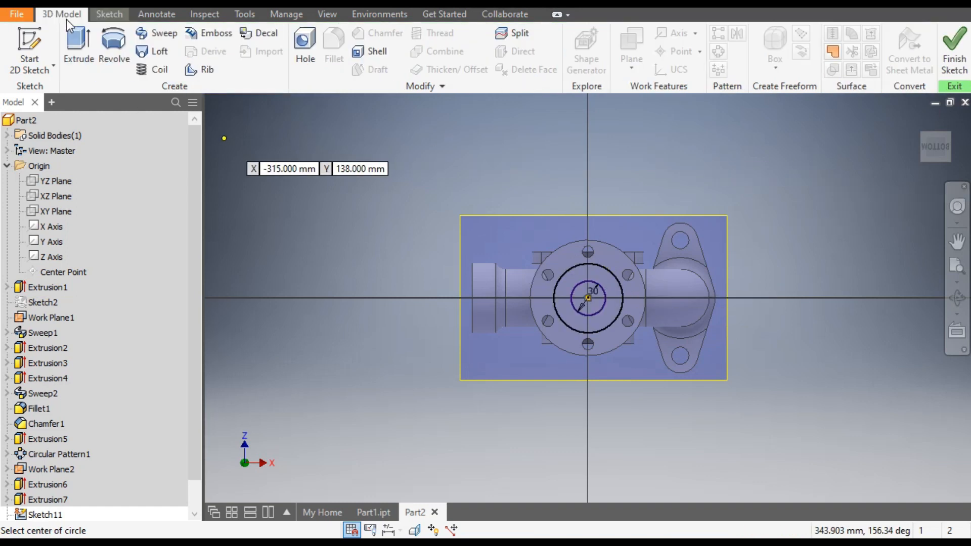
{"action": "left_click", "coordinate": [80, 47]}
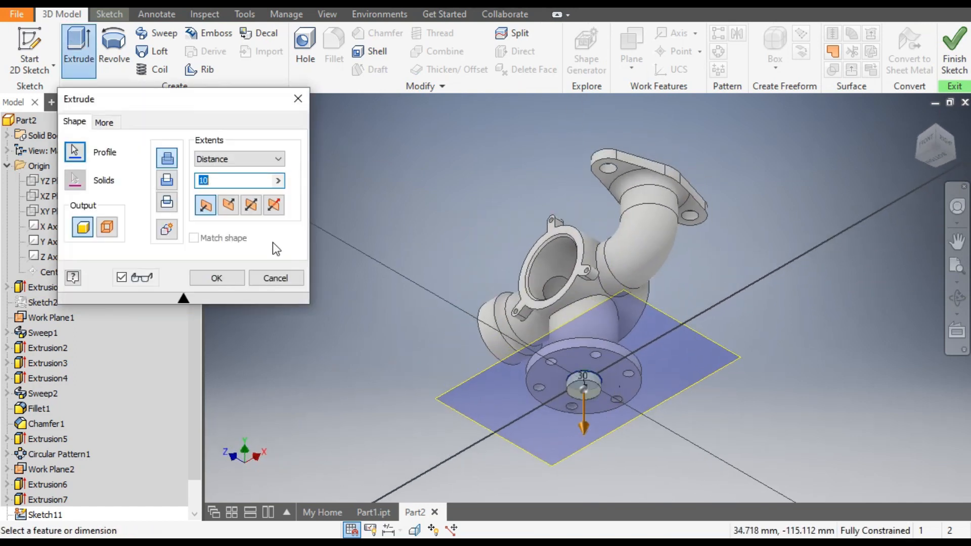
{"action": "left_click", "coordinate": [166, 188]}
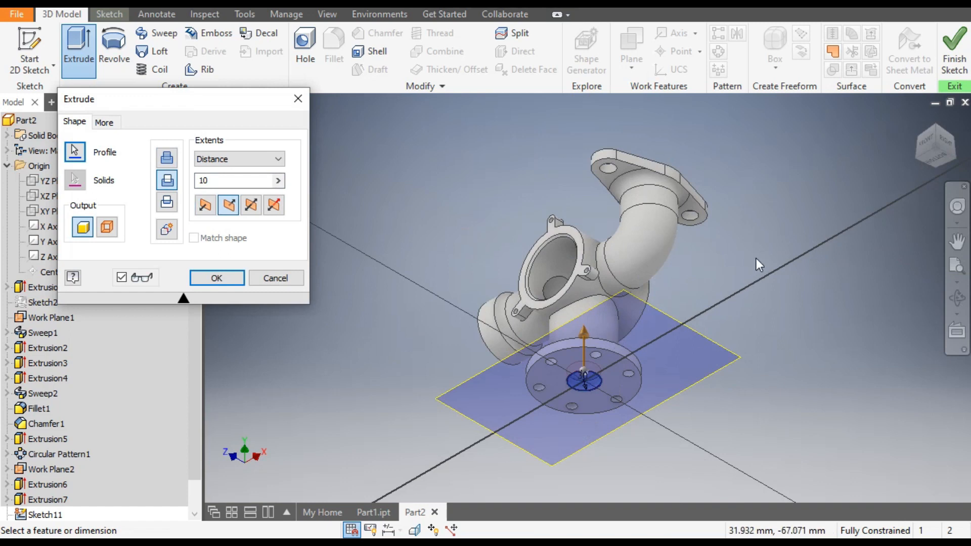
{"action": "left_click", "coordinate": [261, 157]}
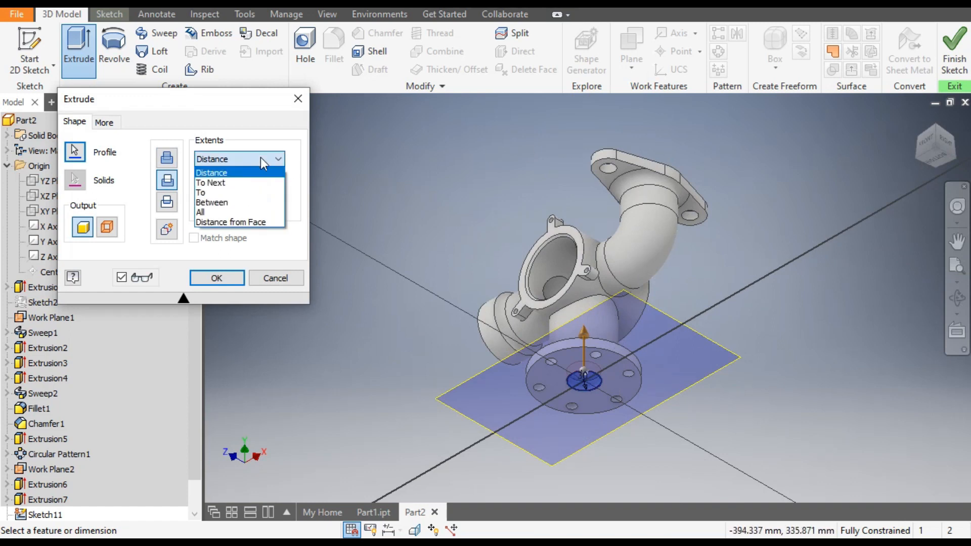
{"action": "left_click", "coordinate": [219, 186]}
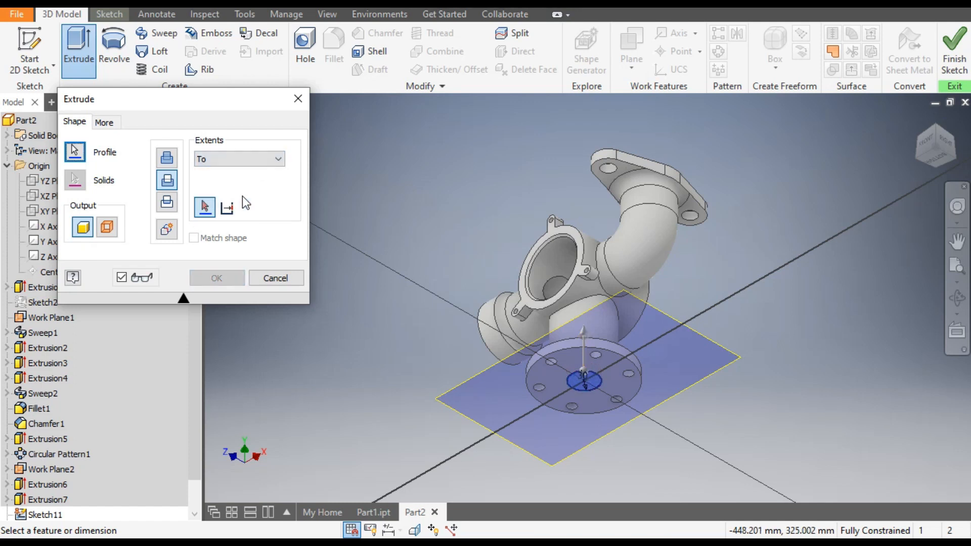
{"action": "left_click", "coordinate": [936, 124]}
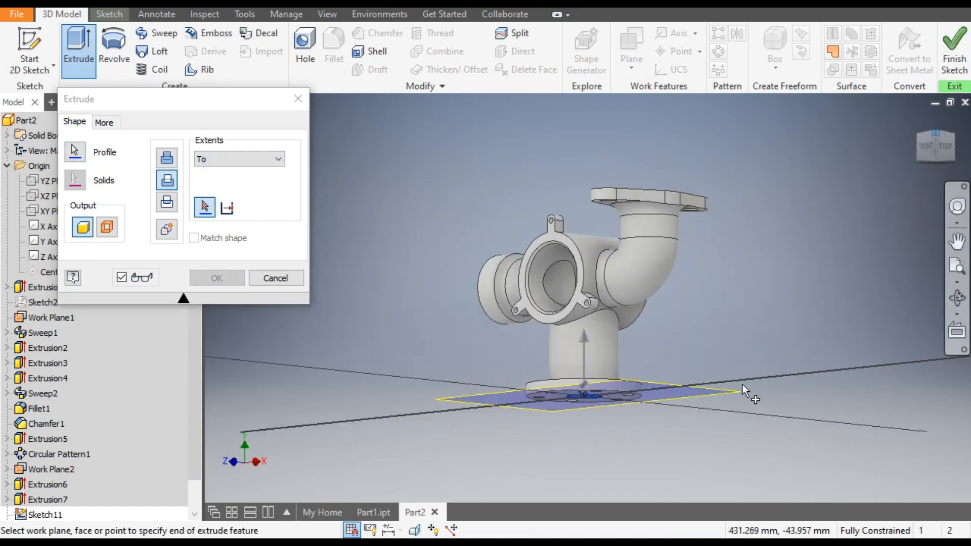
{"action": "scroll", "coordinate": [547, 316], "scroll_direction": "up", "scroll_amount": 3}
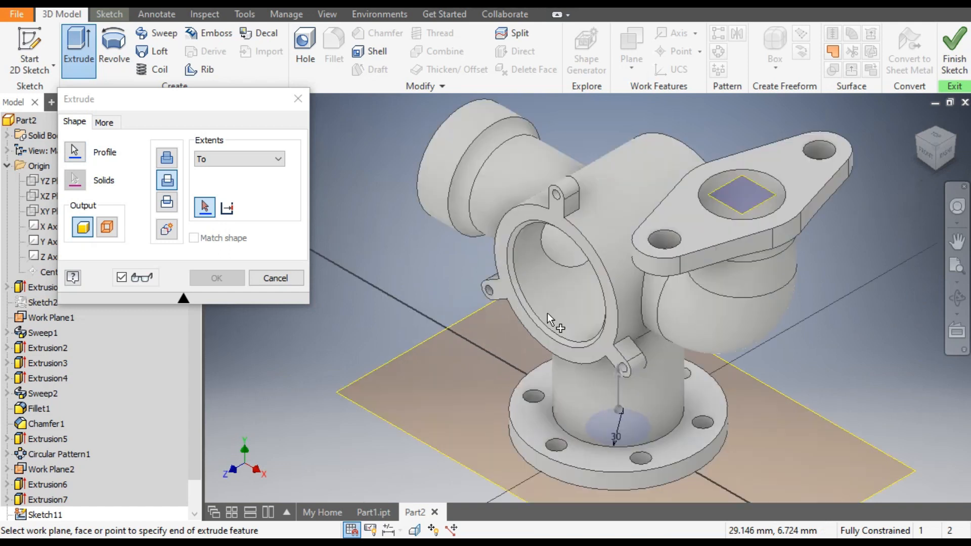
{"action": "left_click", "coordinate": [566, 299]}
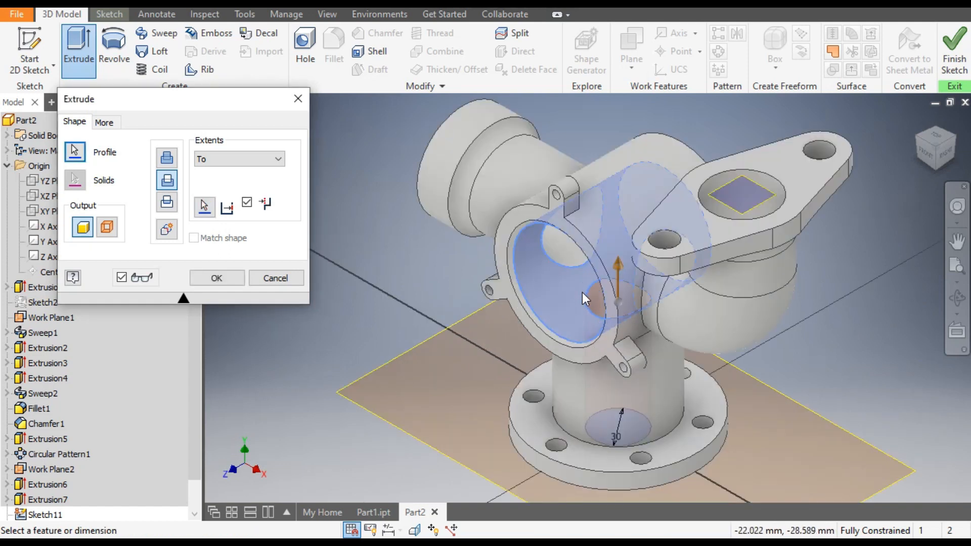
{"action": "left_click", "coordinate": [217, 280]}
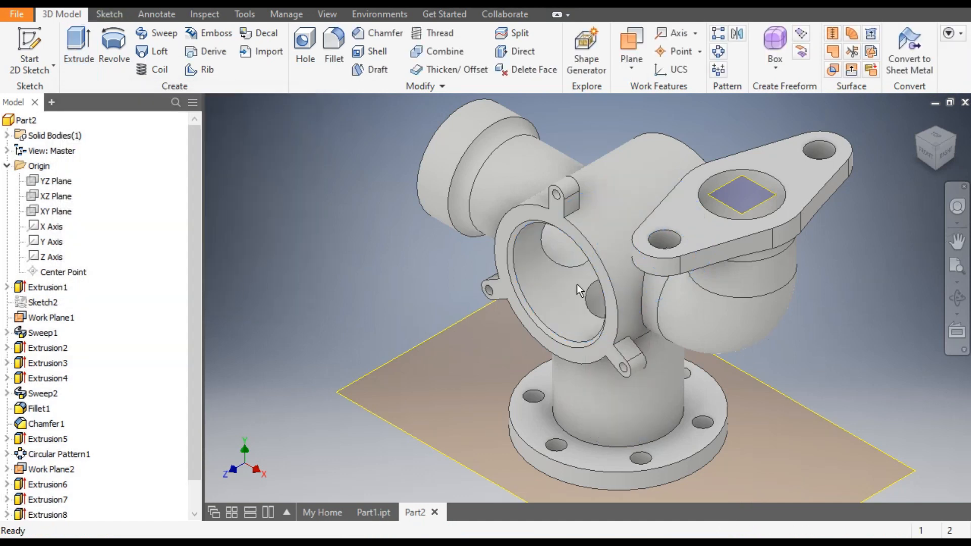
Hide Work Plane2 beneath the bottom flange
{"action": "left_click", "coordinate": [921, 144]}
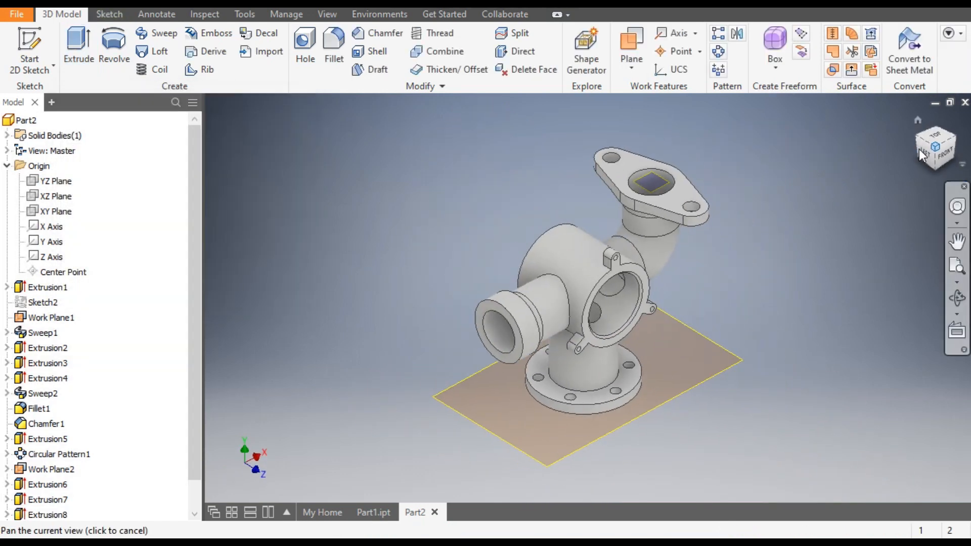
{"action": "left_click", "coordinate": [960, 145]}
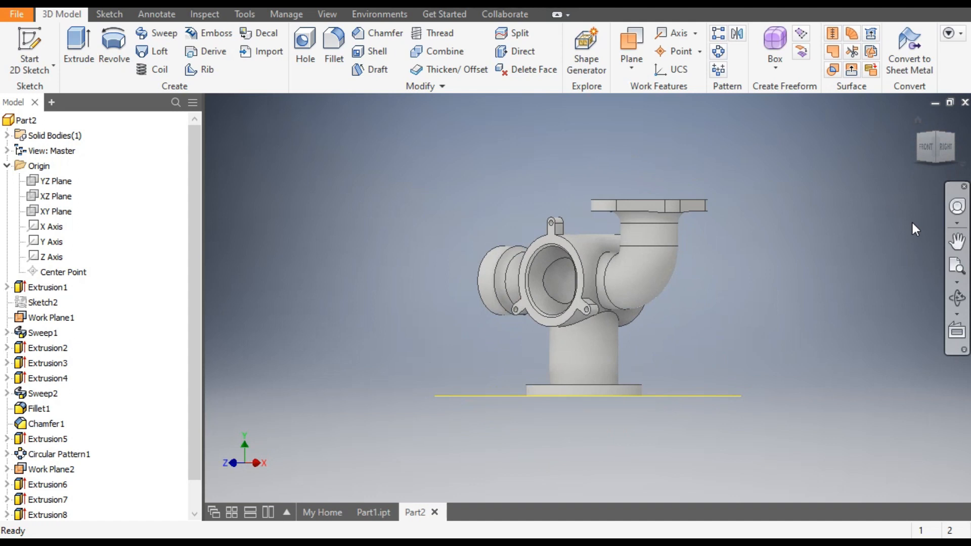
{"action": "left_click", "coordinate": [696, 396]}
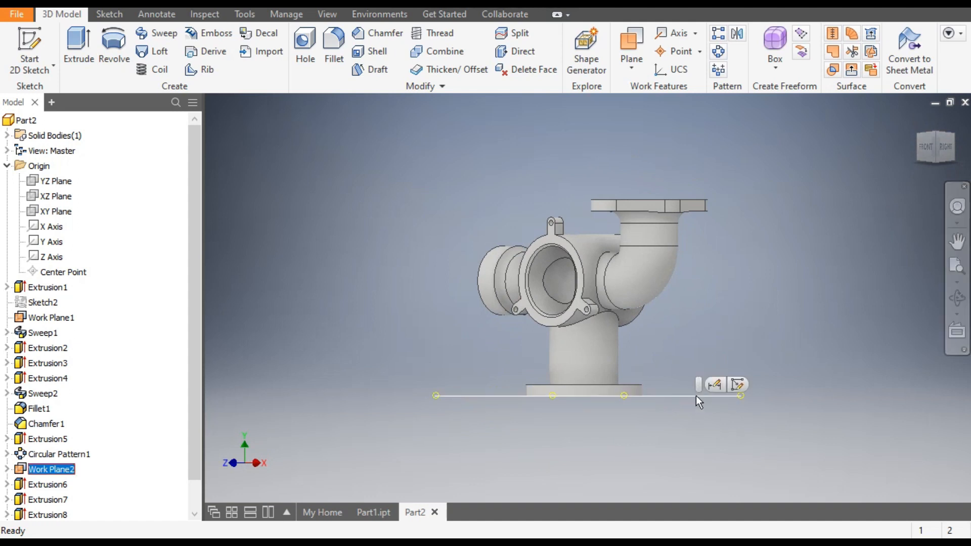
{"action": "left_click", "coordinate": [384, 412]}
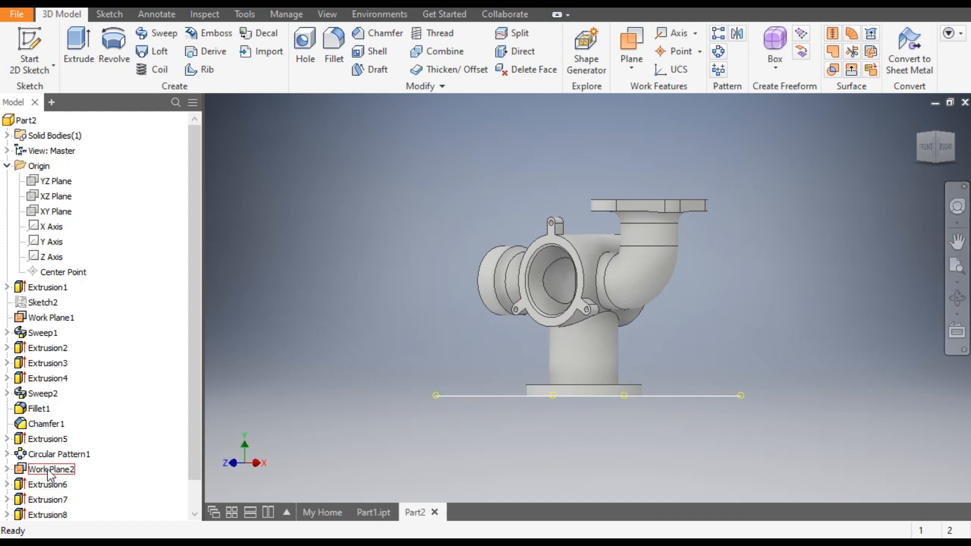
{"action": "left_click", "coordinate": [47, 469]}
{"action": "right_click", "coordinate": [48, 470]}
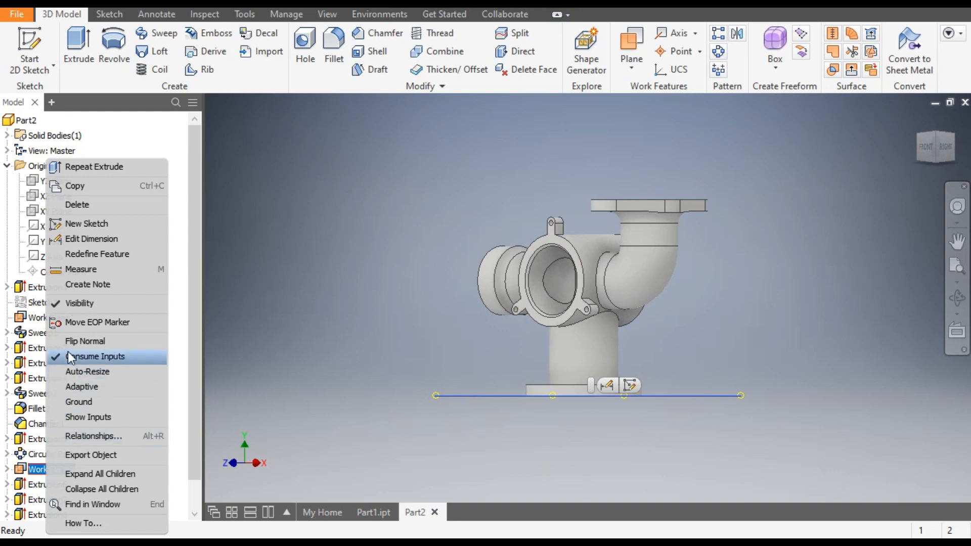
{"action": "left_click", "coordinate": [78, 302]}
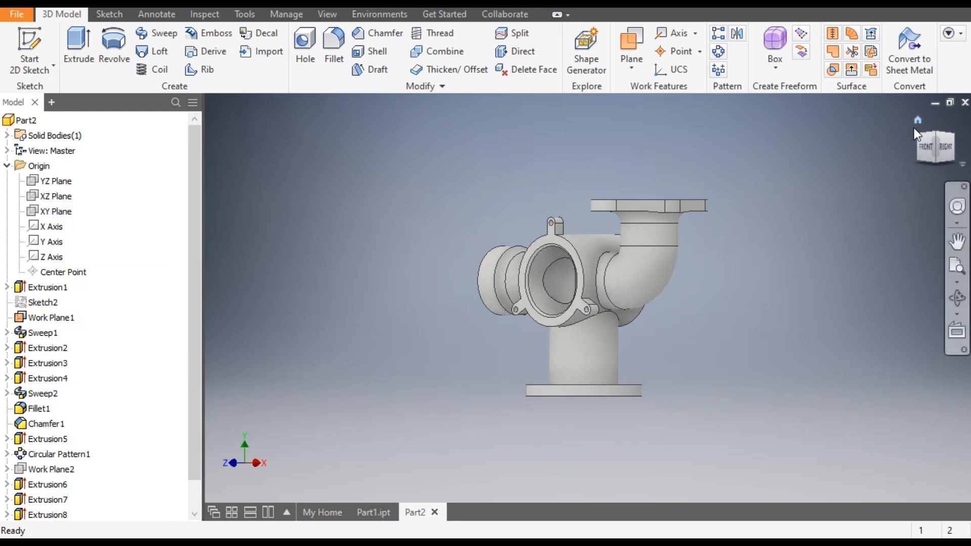
Hide Work Plane1 inside the bore of the two-hole flange
{"action": "left_click", "coordinate": [917, 121]}
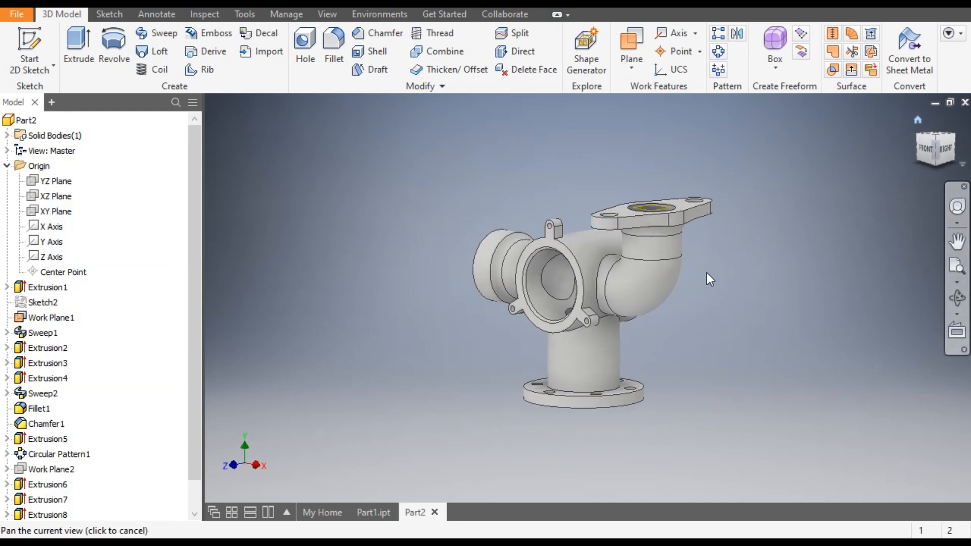
{"action": "left_click", "coordinate": [654, 250]}
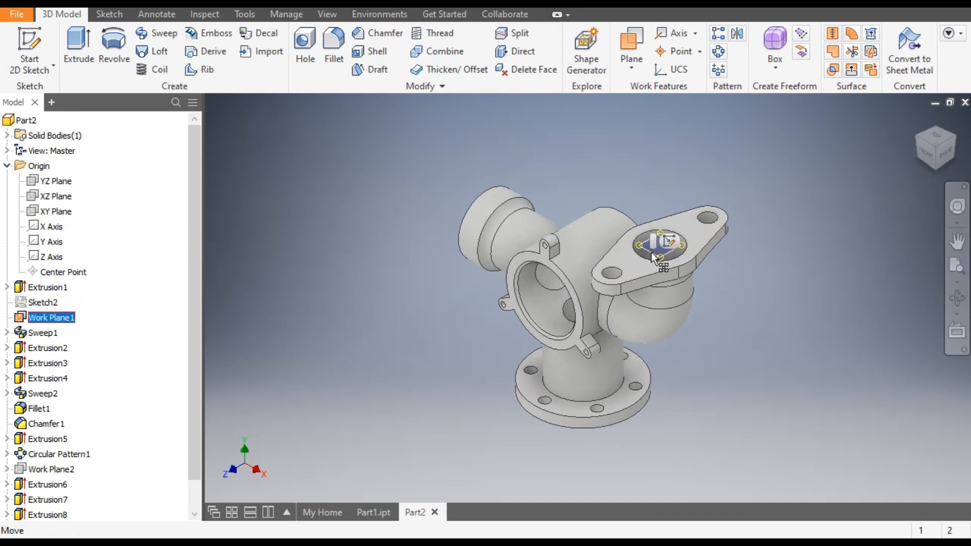
{"action": "right_click", "coordinate": [55, 317]}
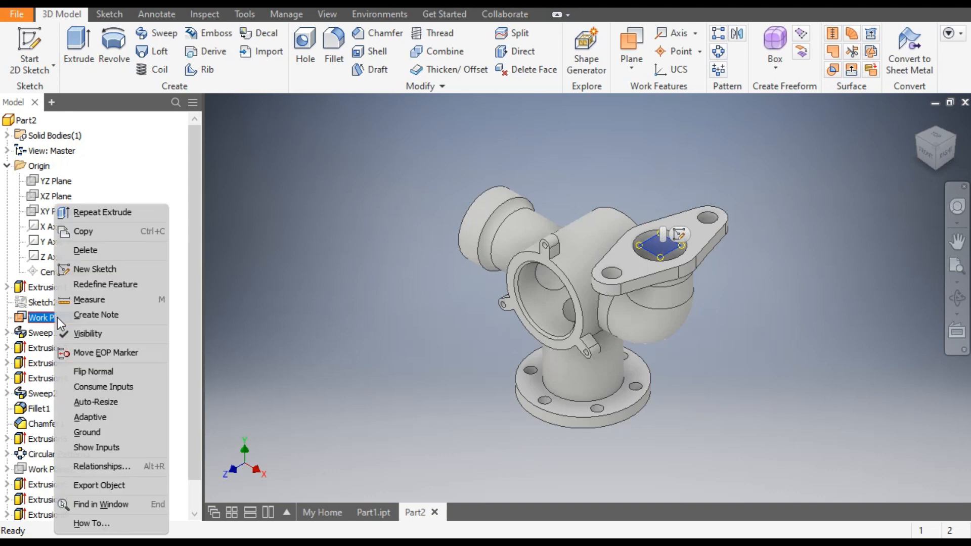
{"action": "left_click", "coordinate": [77, 333]}
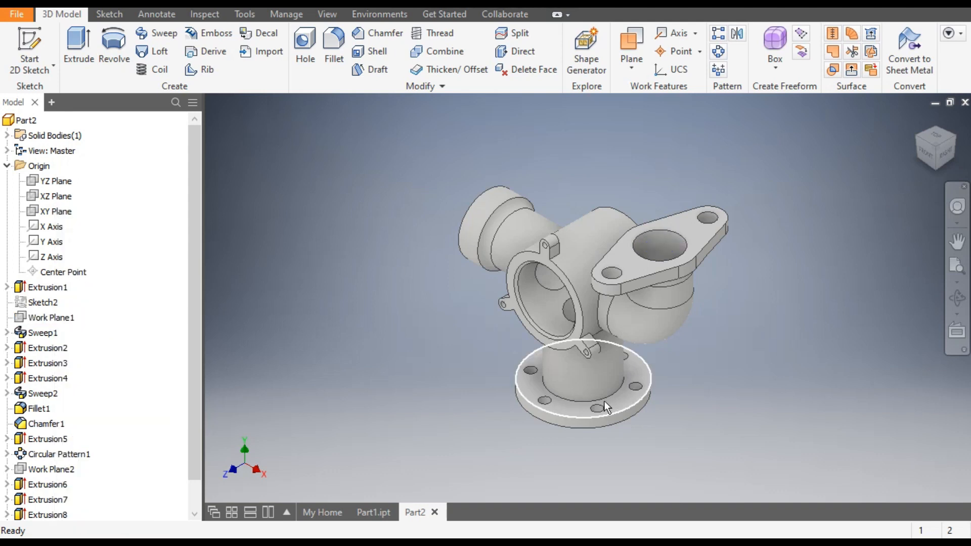
{"action": "scroll", "coordinate": [581, 304], "scroll_direction": "up", "scroll_amount": 3}
{"action": "scroll", "coordinate": [582, 302], "scroll_direction": "down", "scroll_amount": 1}
{"action": "middle_click_drag", "start_coordinate": [584, 299], "coordinate": [587, 274]}
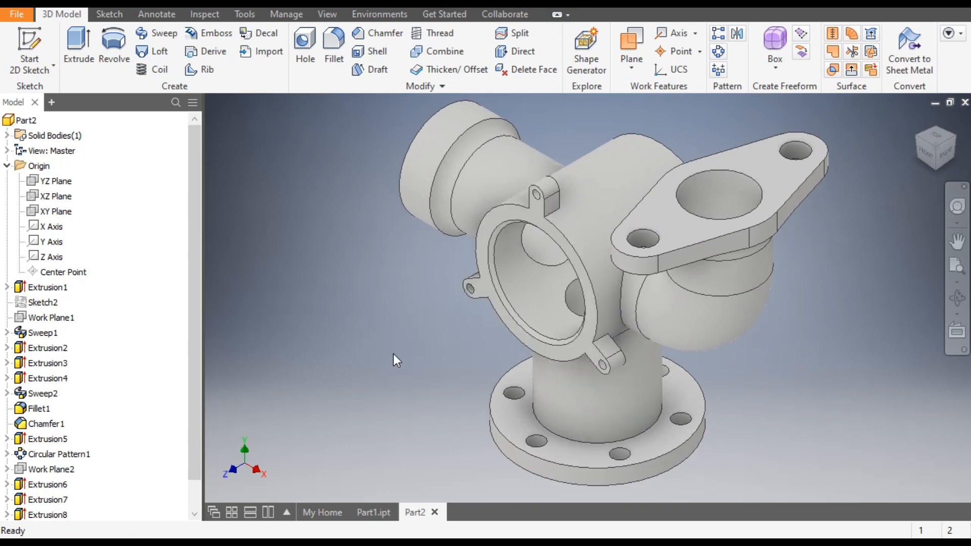